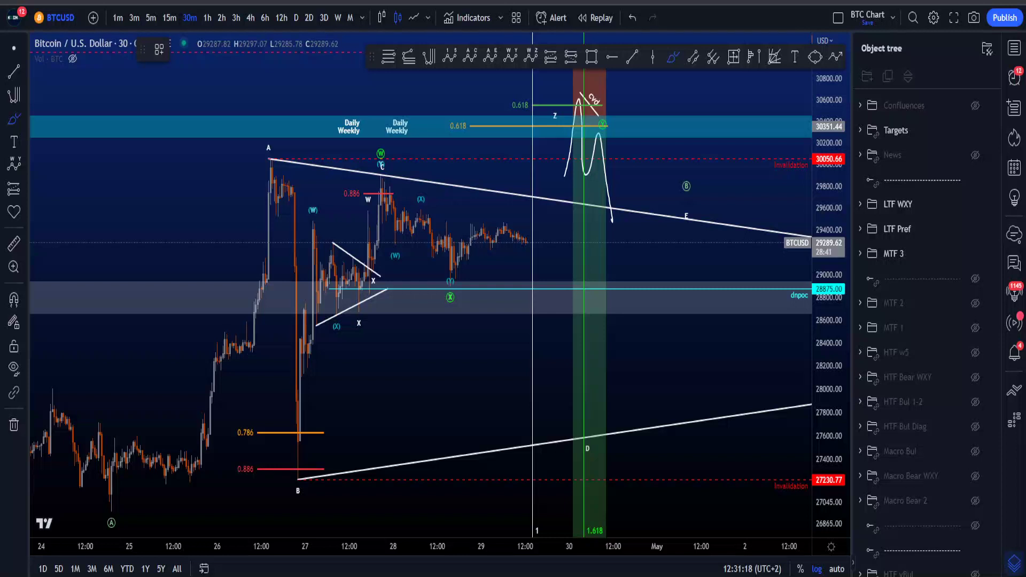
- Undo the brush stroke beside the rally and hide the LTF WXY and LTF Pref drawing groups
mouse_move(242, 269)
left_mouse_down()
mouse_move(451, 279)
mouse_move(236, 230)
mouse_move(483, 283)
mouse_move(214, 201)
mouse_move(417, 247)
mouse_move(276, 202)
left_mouse_up()
key("ctrl+z")
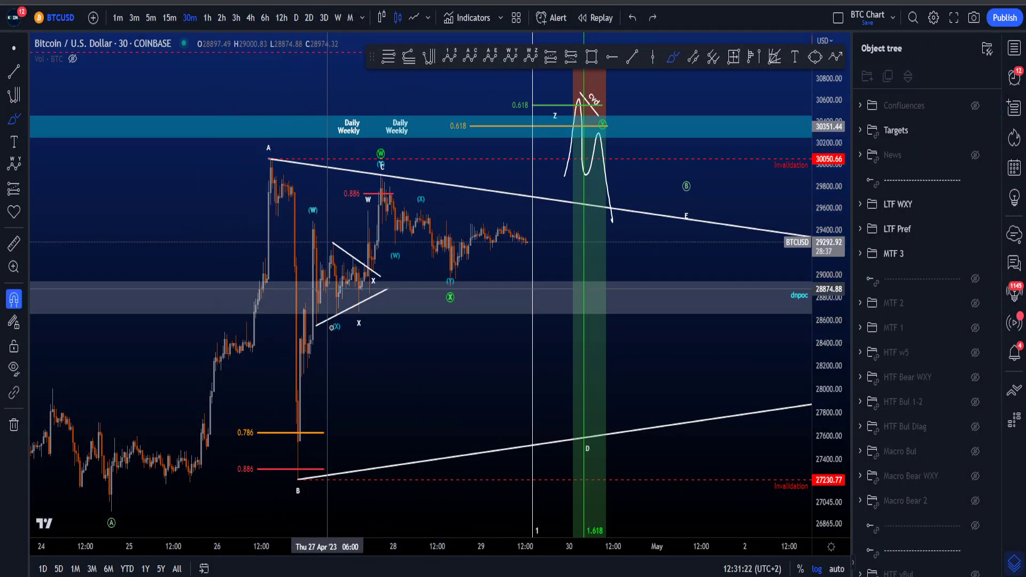
key("ctrl+z")
key("ctrl+z")
left_click_drag(829, 280, 829, 354)
scroll(763, 367, "down", 1)
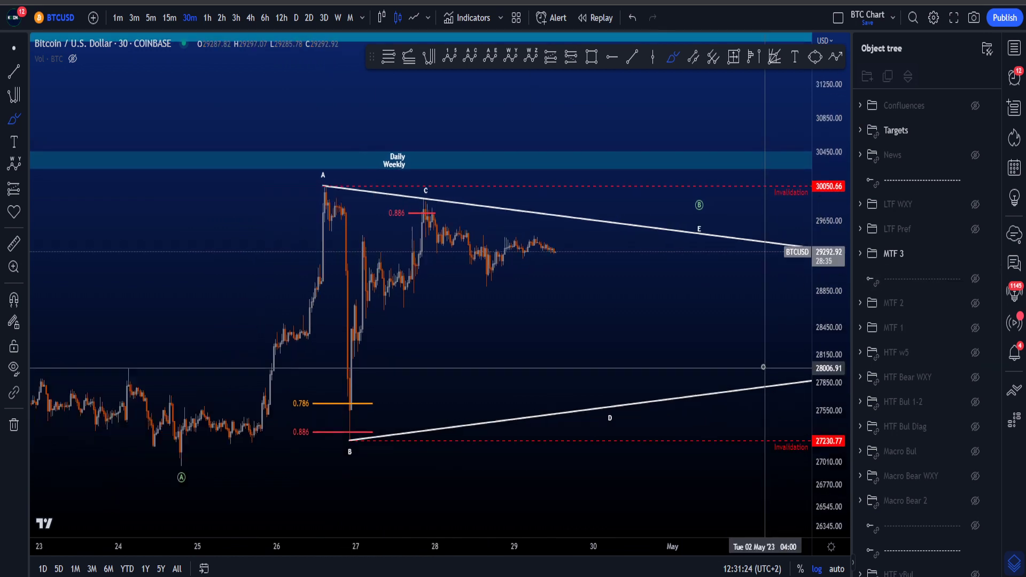
- Sketch a brush path falling to circled A, rising to circled B and dropping below 27230.77, and delete it
scroll(763, 367, "down", 1)
mouse_move(75, 288)
left_mouse_down()
mouse_move(263, 469)
mouse_move(725, 182)
left_mouse_up()
left_click_drag(730, 359, 771, 539)
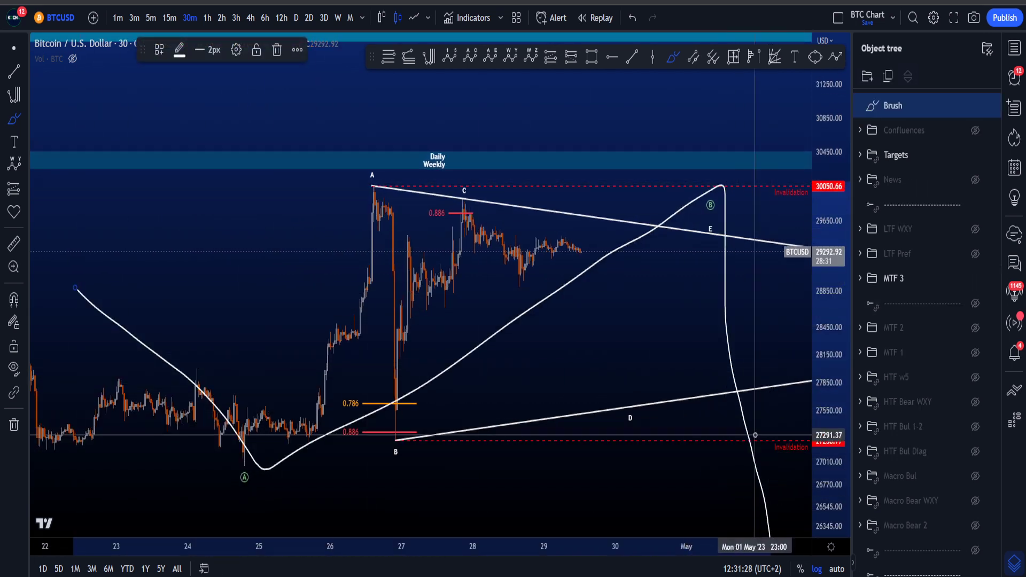
key("Delete")
- Sketch the expected decline from wave C towards D, circle the D label, and undo both brush strokes
left_click_drag(822, 439, 823, 397)
scroll(481, 332, "up", 2)
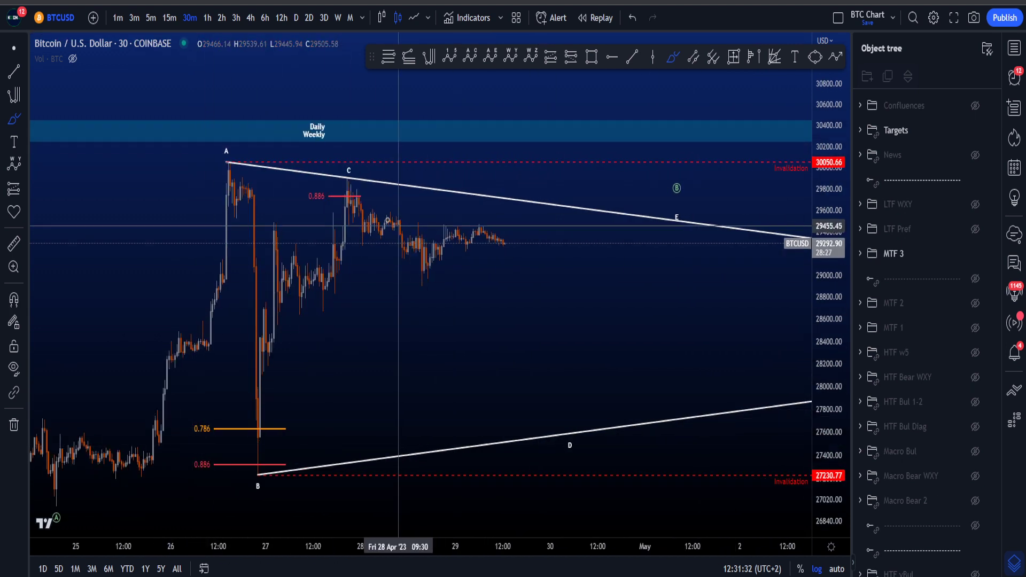
mouse_move(341, 182)
left_mouse_down()
mouse_move(423, 252)
mouse_move(544, 385)
mouse_move(559, 422)
left_mouse_up()
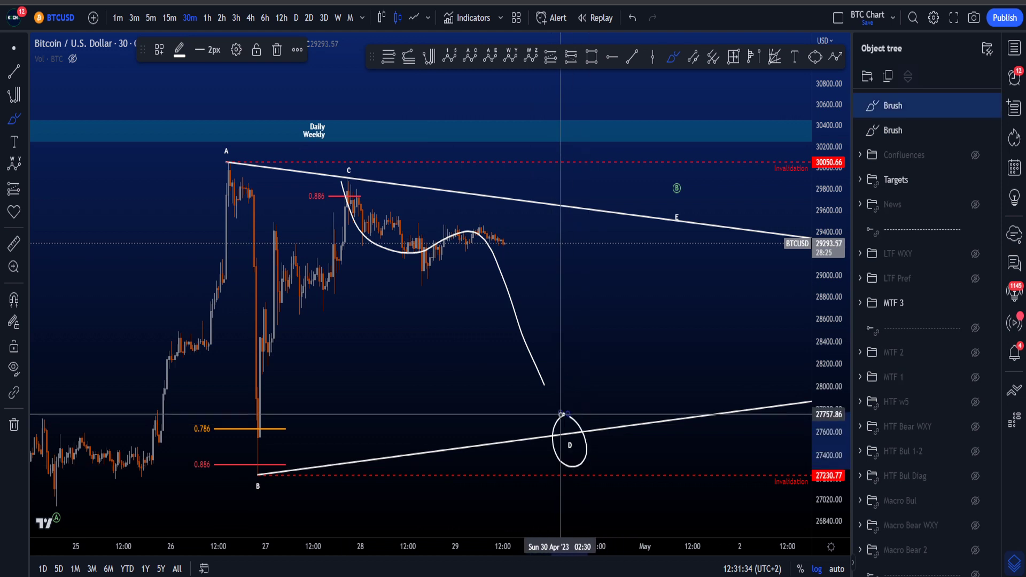
key("ctrl+z")
key("ctrl+z")
- Trace the rise from circled A to wave A and the drop to wave B with brush strokes, undoing each
mouse_move(49, 481)
left_mouse_down()
mouse_move(92, 423)
mouse_move(195, 353)
mouse_move(236, 199)
left_mouse_up()
key("ctrl+z")
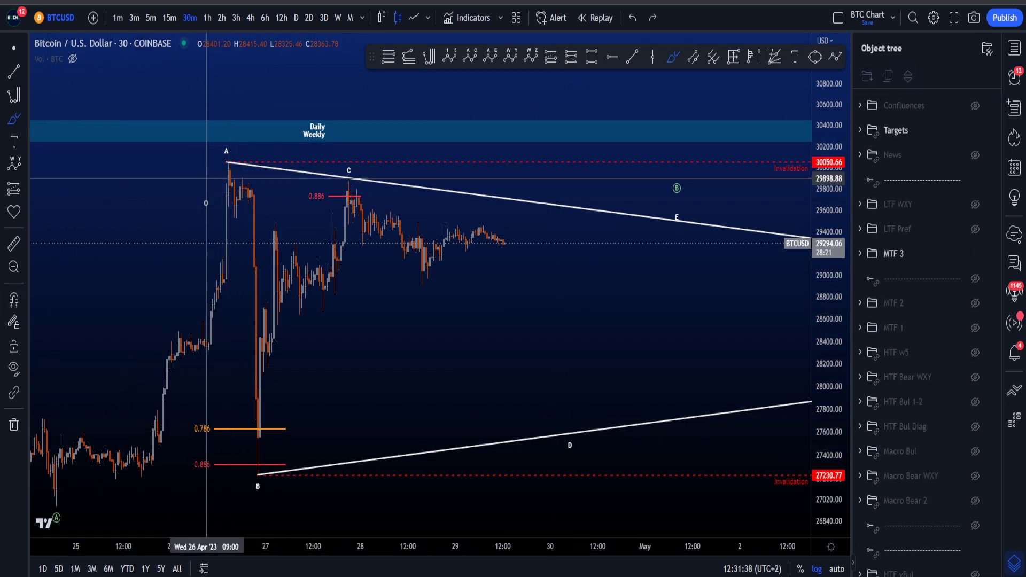
mouse_move(228, 163)
left_mouse_down()
mouse_move(230, 211)
mouse_move(250, 201)
mouse_move(280, 465)
mouse_move(257, 493)
mouse_move(245, 352)
left_mouse_up()
key("ctrl+z")
left_click_drag(252, 197, 269, 448)
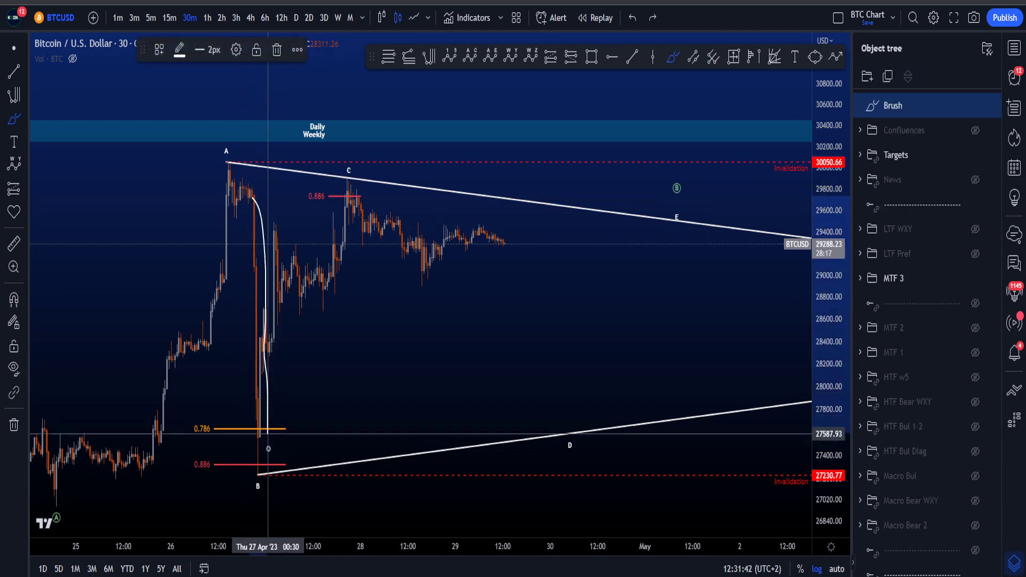
left_click_drag(248, 402, 243, 250)
key("ctrl+z")
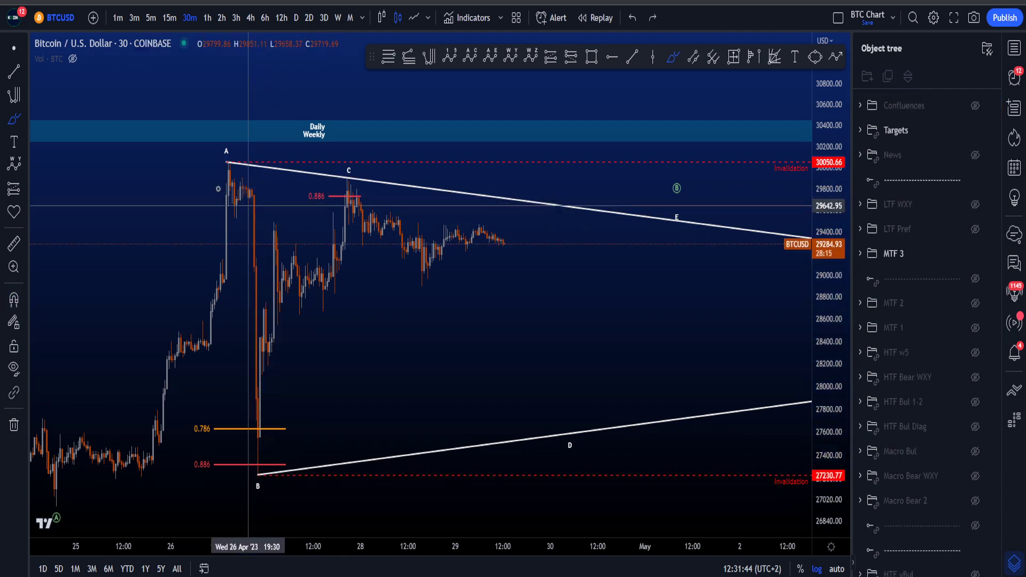
left_click_drag(219, 160, 250, 413)
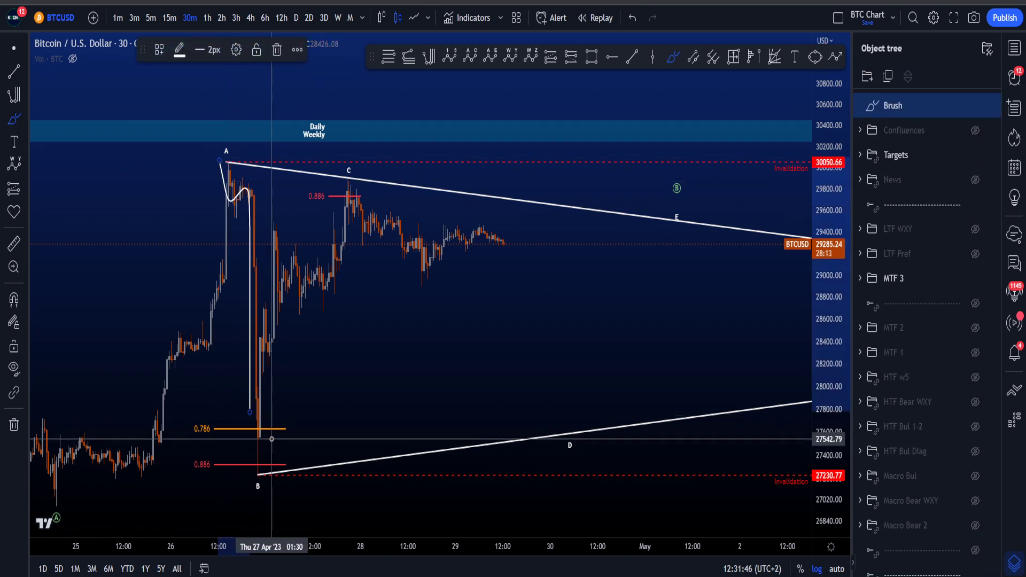
key("ctrl+z")
- Trace the rebound from wave B and the narrowing swings that follow it with the brush, undoing each stroke
left_click_drag(258, 458, 289, 238)
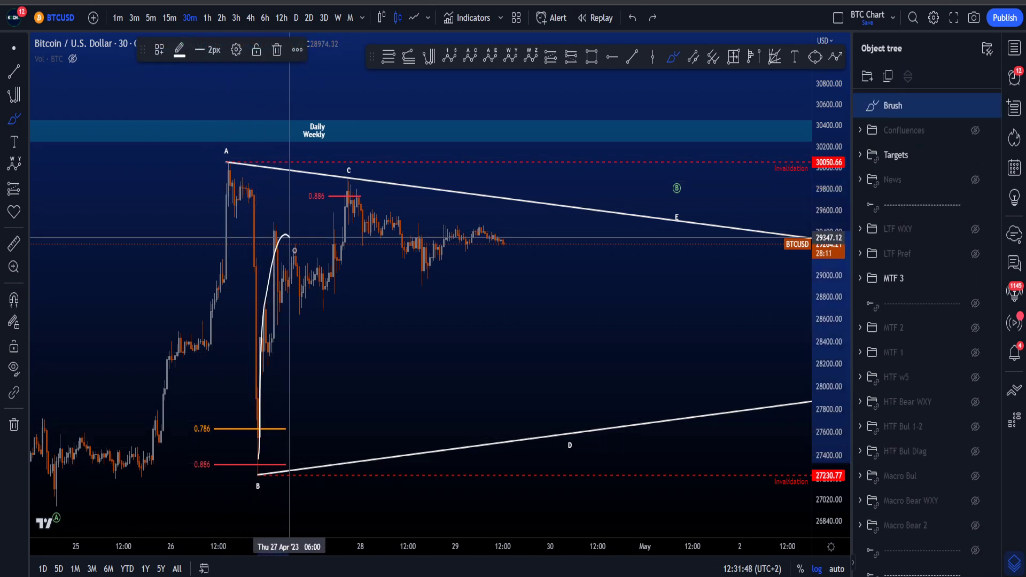
key("ctrl+z")
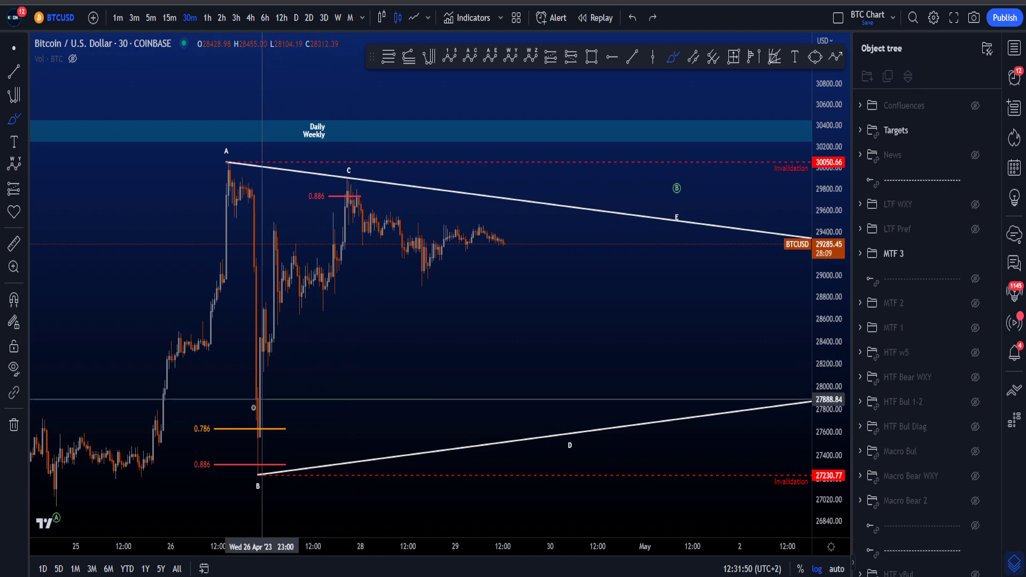
mouse_move(249, 418)
left_mouse_down()
mouse_move(259, 304)
mouse_move(277, 249)
mouse_move(298, 300)
mouse_move(323, 302)
left_mouse_up()
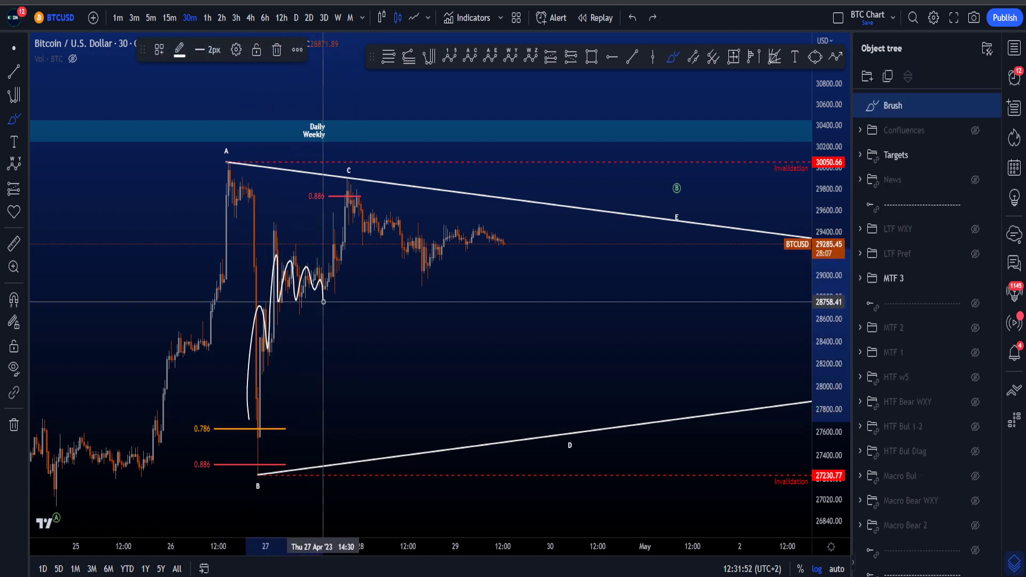
key("ctrl+z")
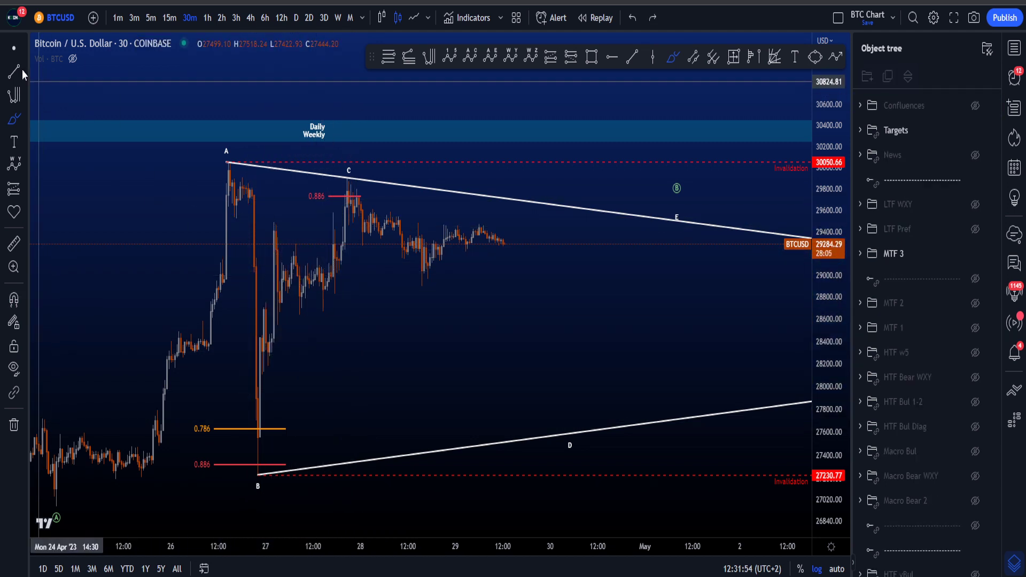
- Sketch the decline after wave C towards D and a mark beside the D label, undoing each brush stroke
left_click_drag(592, 305, 518, 328)
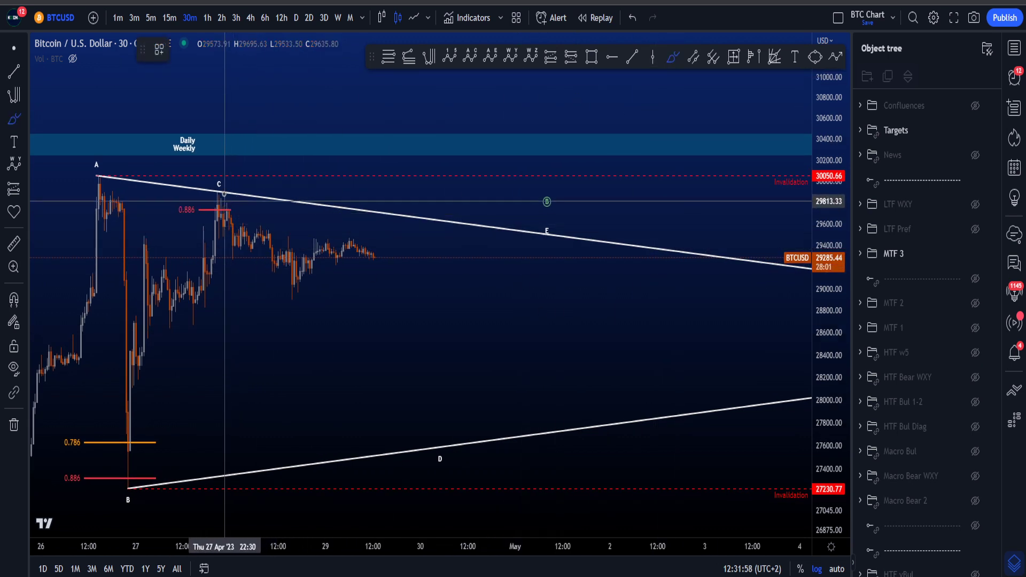
mouse_move(221, 194)
left_mouse_down()
mouse_move(302, 313)
mouse_move(250, 210)
mouse_move(267, 221)
left_mouse_up()
key("ctrl+z")
mouse_move(287, 296)
left_mouse_down()
mouse_move(396, 237)
mouse_move(419, 355)
left_mouse_up()
key("ctrl+z")
scroll(431, 394, "down", 2)
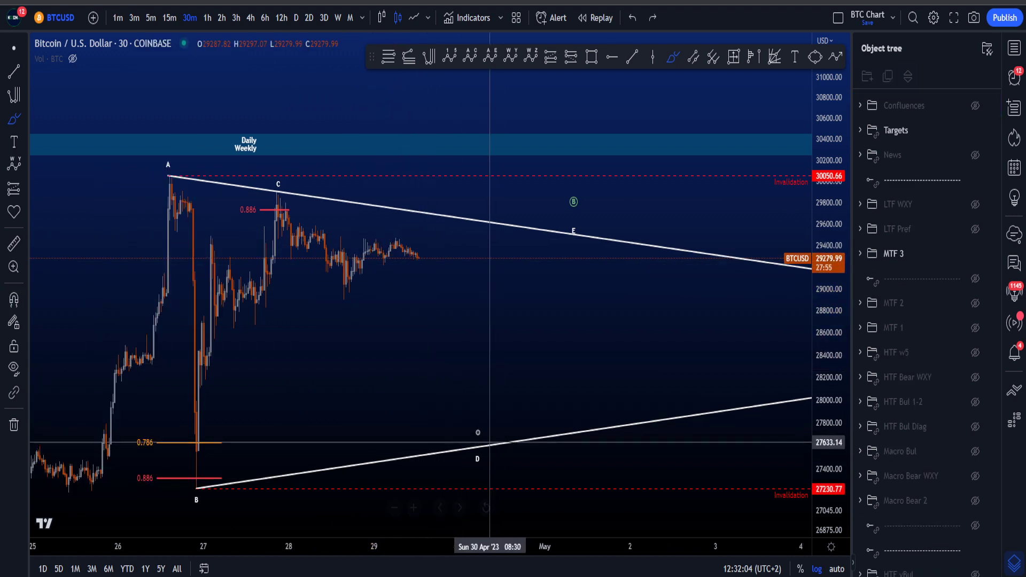
left_click_drag(488, 430, 480, 434)
key("ctrl+z")
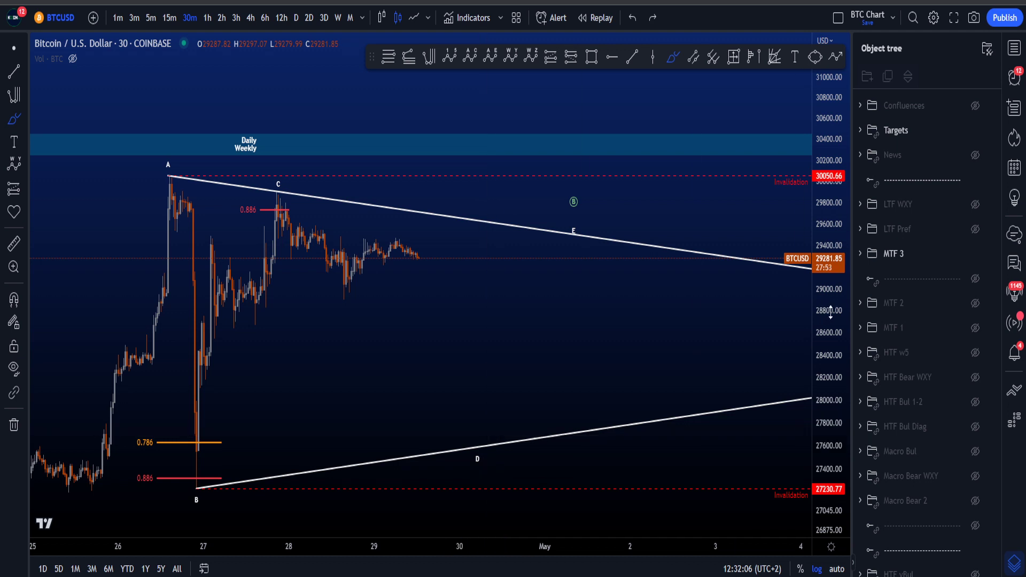
- Sketch an arc from wave B past C to below D with short marks around the pattern, and remove the strokes
left_click_drag(830, 312, 836, 331)
mouse_move(194, 175)
left_mouse_down()
mouse_move(148, 173)
mouse_move(187, 179)
left_mouse_up()
key("ctrl+z")
left_click_drag(202, 347, 522, 465)
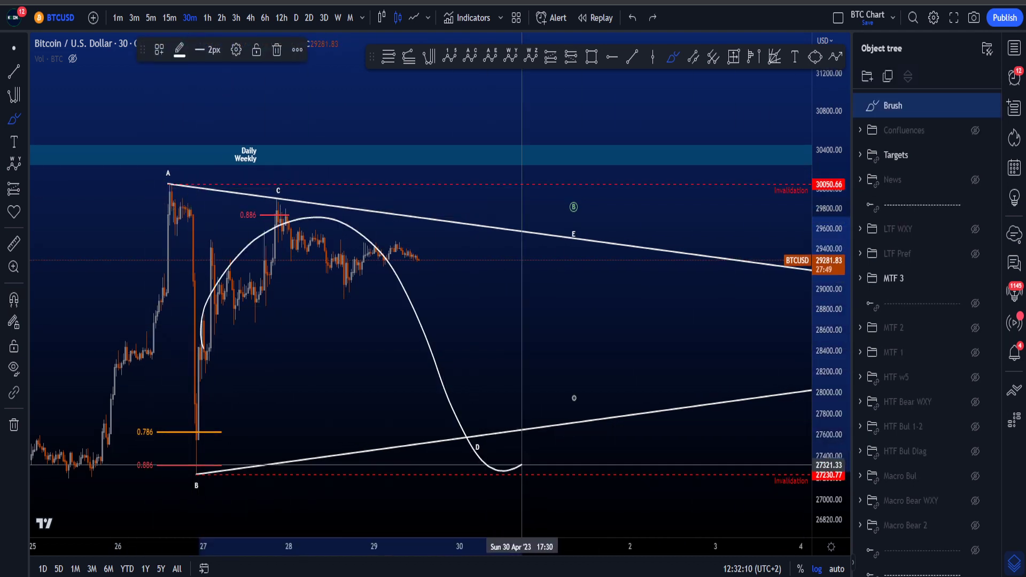
left_click_drag(574, 398, 588, 368)
key("ctrl+z")
left_click_drag(218, 451, 227, 444)
key("ctrl+z")
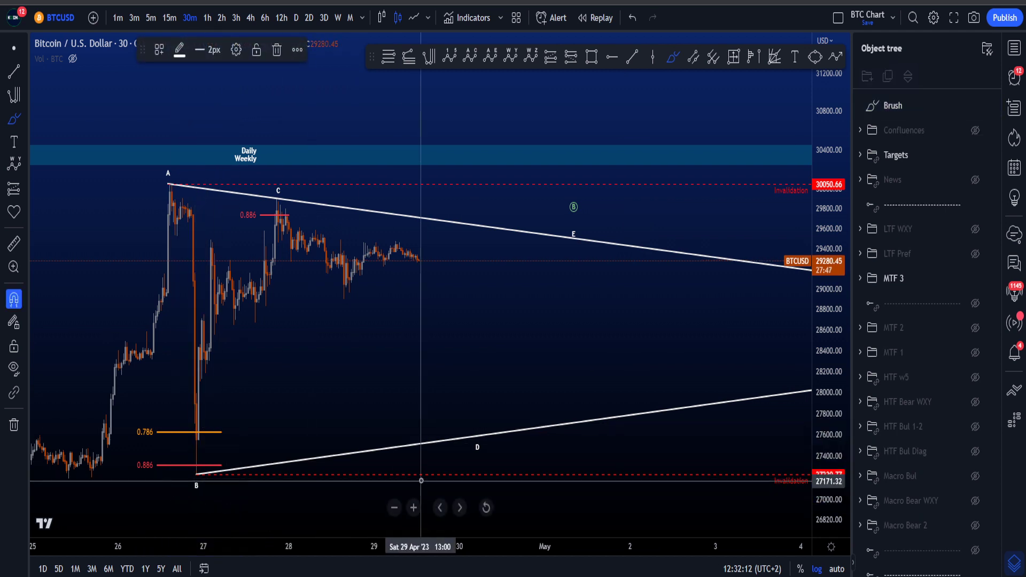
key("ctrl+z")
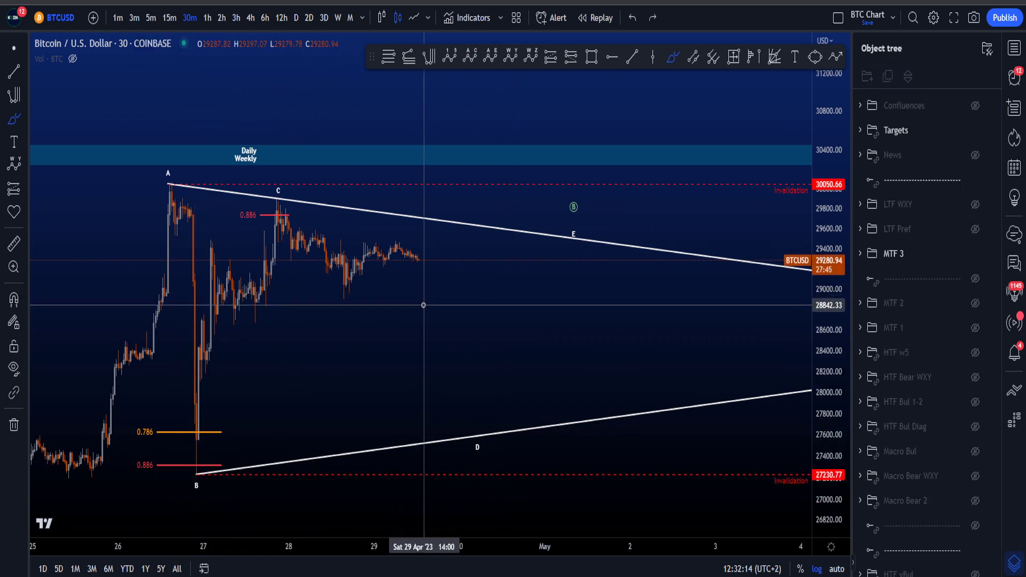
mouse_move(412, 260)
left_mouse_down()
mouse_move(437, 333)
mouse_move(473, 320)
mouse_move(499, 286)
left_mouse_up()
key("Escape")
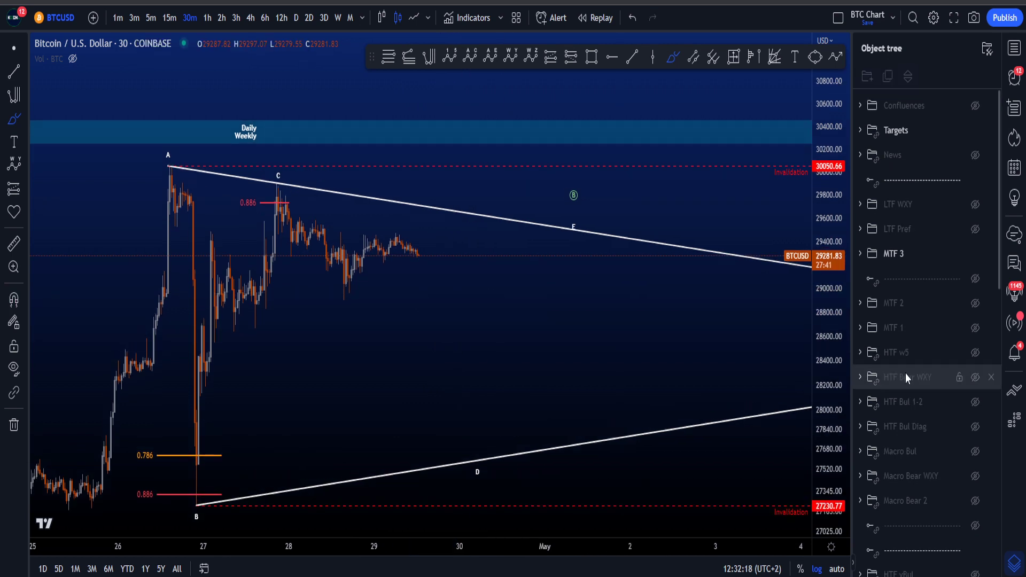
- Show the npocs drawing group, mark the dnpoc level at 28875 with a brush stroke, and delete the stroke
scroll(905, 373, "down", 10)
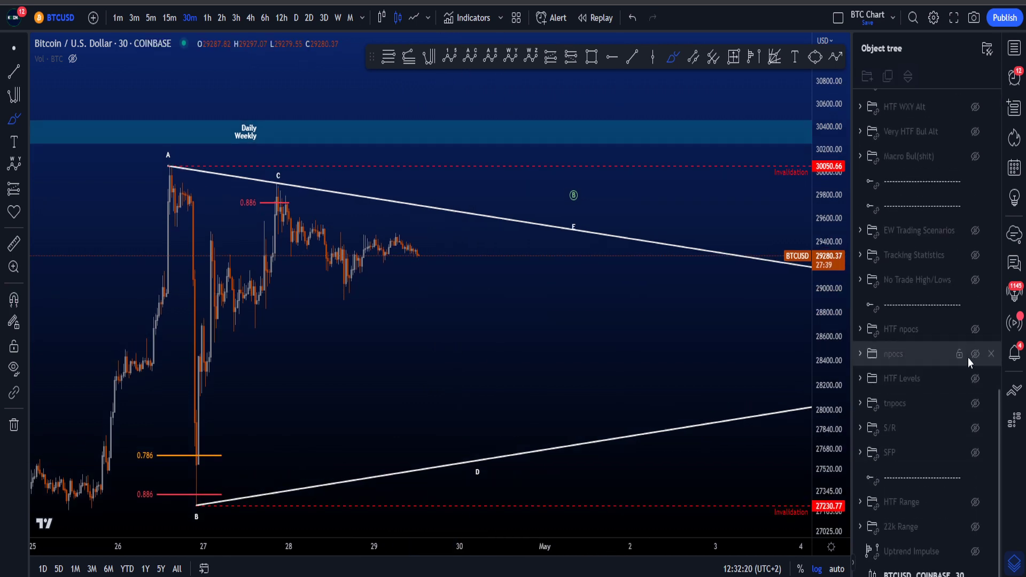
left_click(975, 354)
left_click_drag(327, 303, 324, 302)
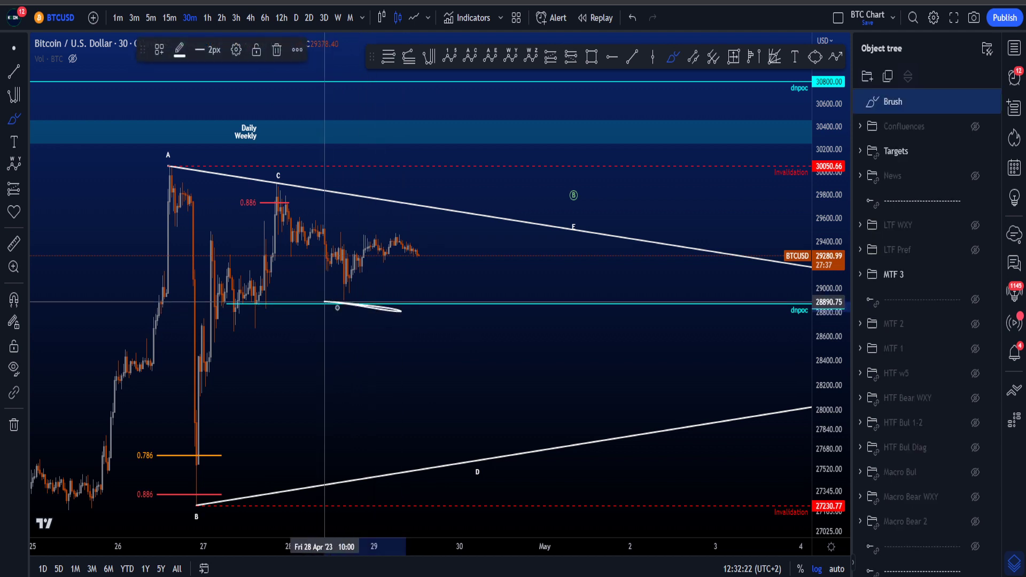
key("Delete")
- Mark the area between the recent low and the dnpoc line, plus a dip from the current price, undoing each stroke
left_click_drag(830, 485, 822, 249)
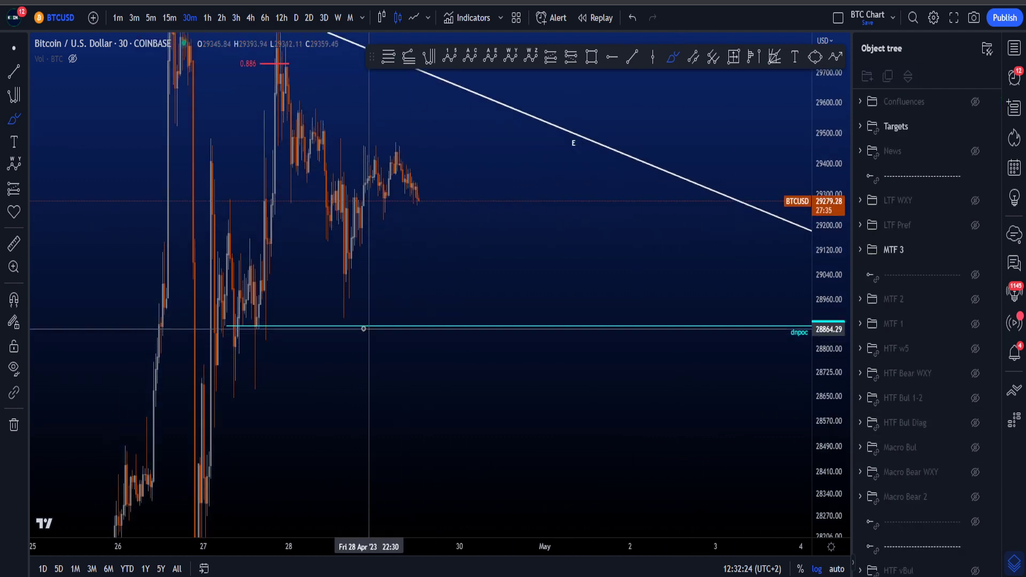
mouse_move(377, 308)
left_mouse_down()
mouse_move(316, 321)
mouse_move(371, 293)
left_mouse_up()
key("ctrl+z")
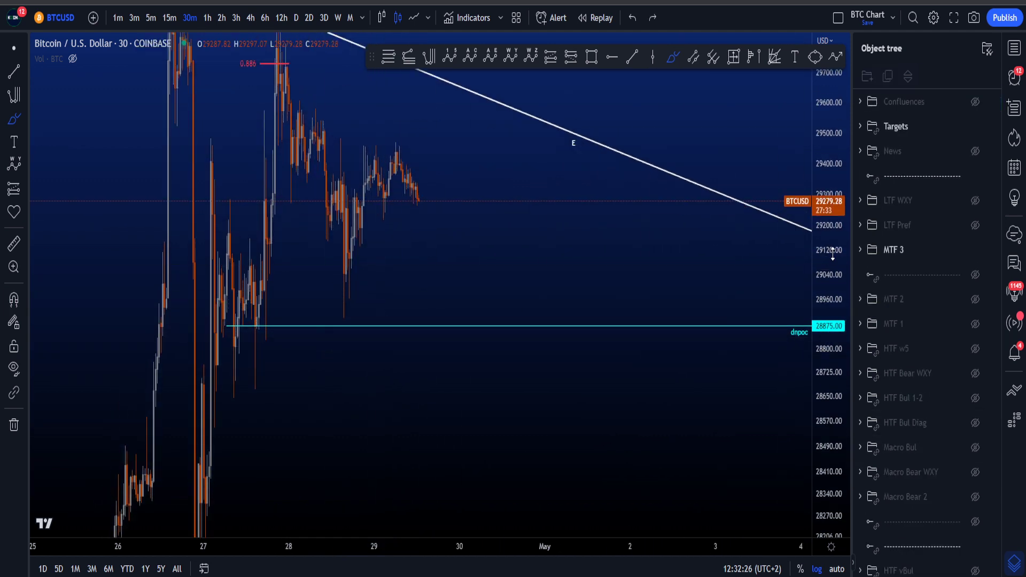
left_click_drag(833, 250, 821, 472)
left_click_drag(434, 300, 434, 317)
key("ctrl+z")
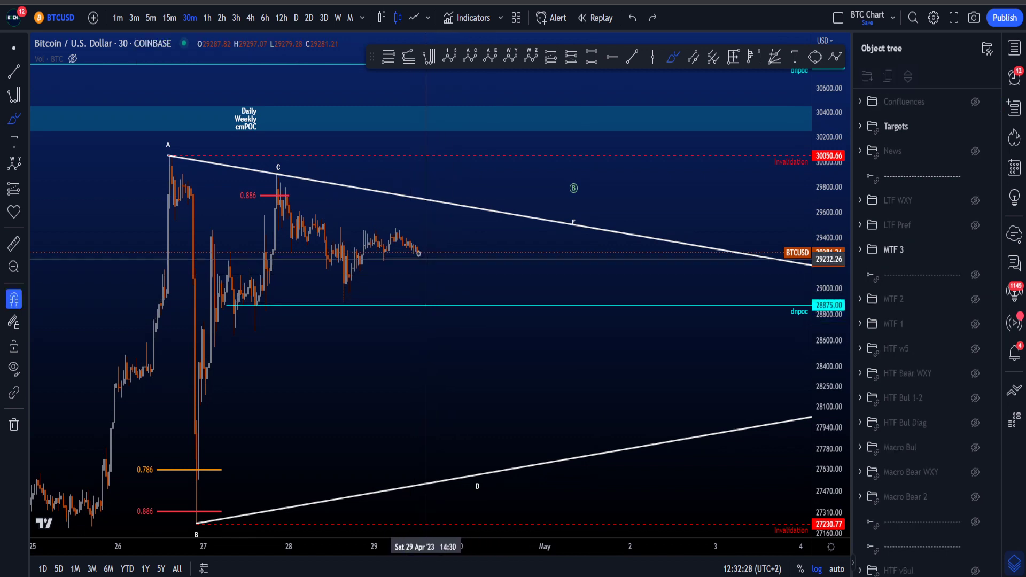
left_click_drag(410, 243, 433, 291)
key("ctrl+z")
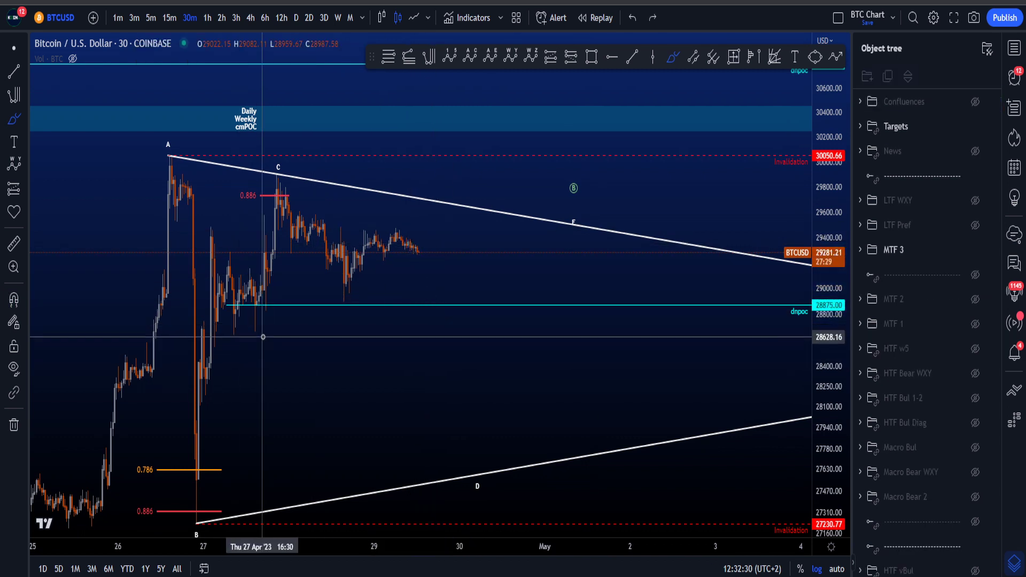
- Circle the 27 April lows beneath the dnpoc line with the brush and undo the markings
left_click_drag(264, 326, 209, 348)
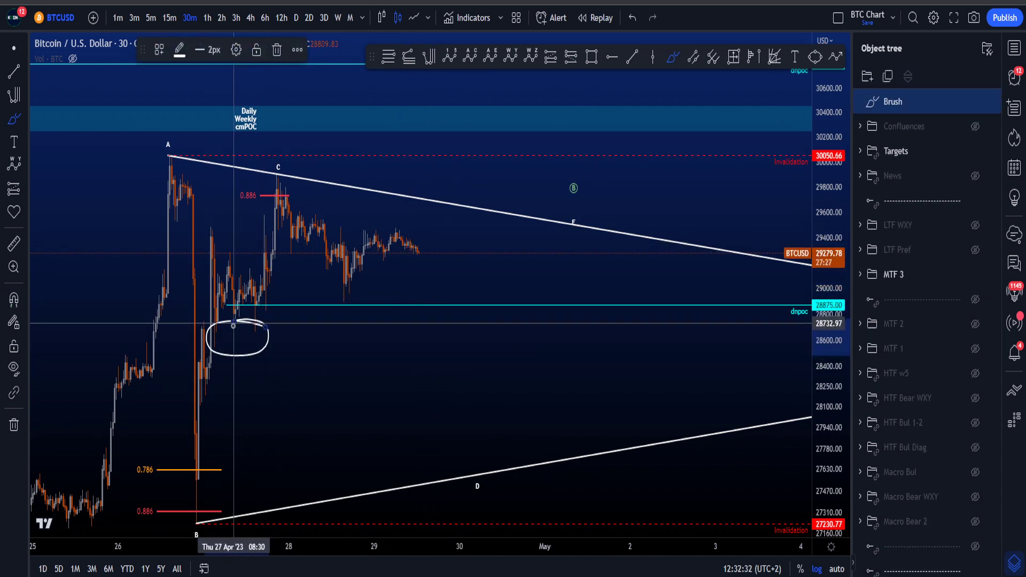
key("ctrl+z")
left_click_drag(264, 324, 250, 345)
key("ctrl+z")
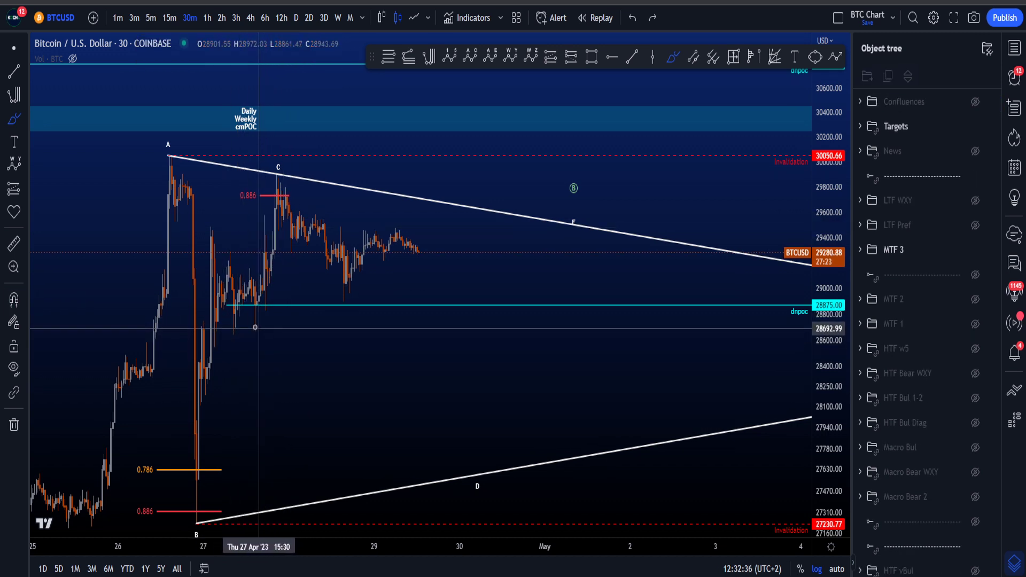
mouse_move(261, 321)
left_mouse_down()
mouse_move(275, 360)
mouse_move(306, 332)
left_mouse_up()
key("ctrl+z")
- Sketch a dip below the dnpoc line and a short drop from the current price, undoing both brush strokes
left_click_drag(423, 305, 432, 339)
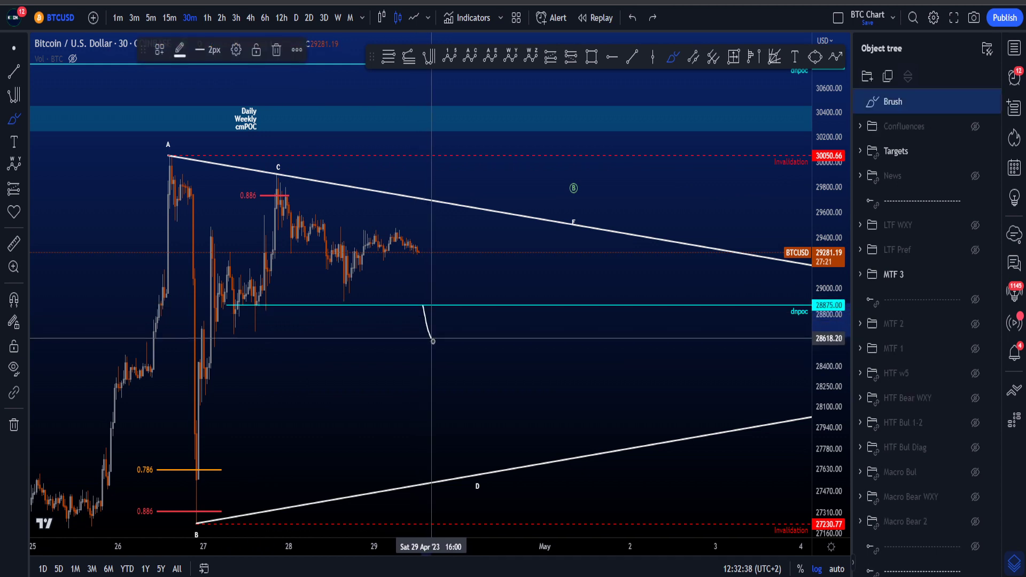
key("ctrl+z")
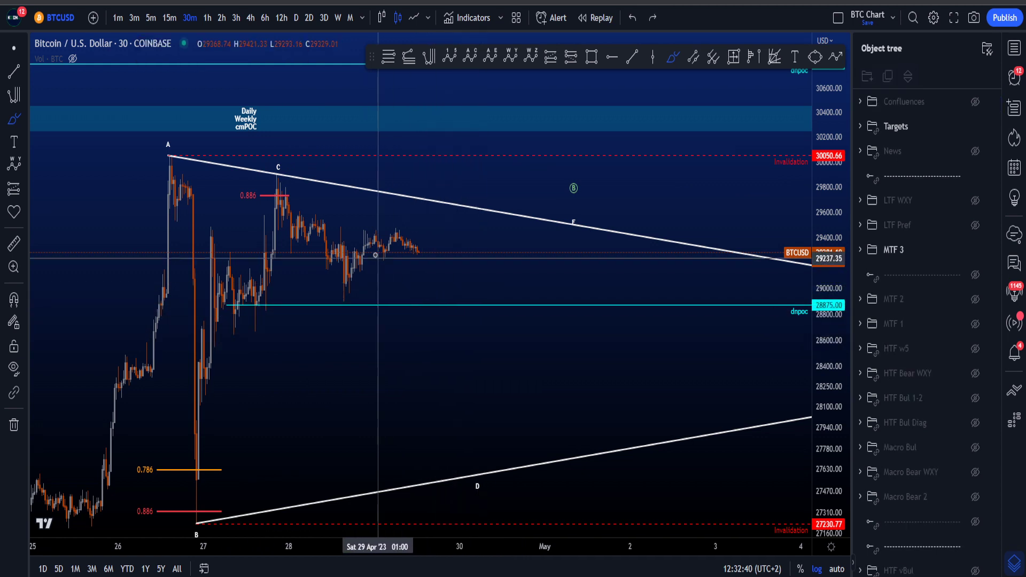
left_click_drag(407, 247, 426, 278)
key("ctrl+z")
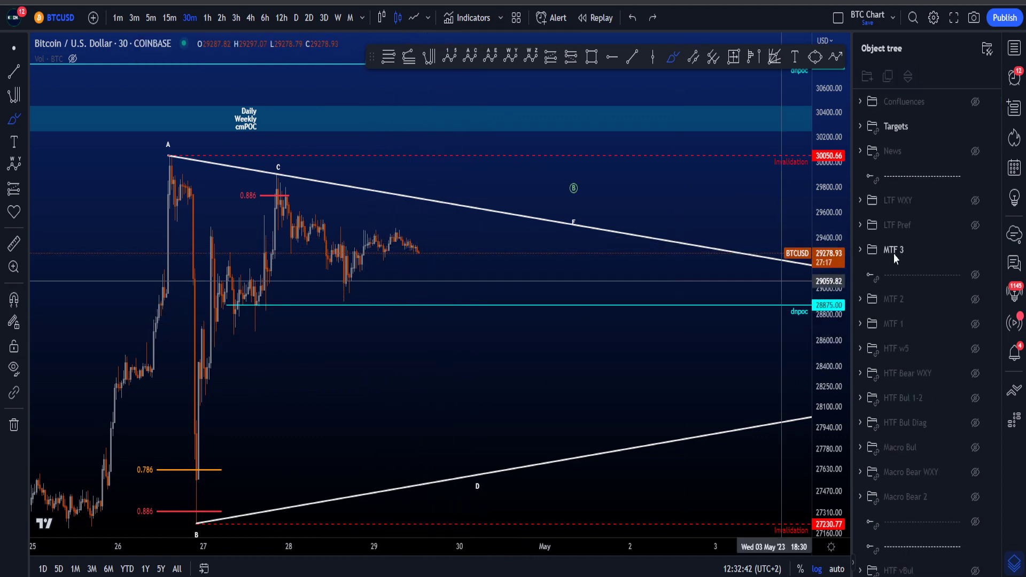
- Hide the MTF 3 drawing group and show the LTF Pref group
left_click(975, 249)
left_click(975, 230)
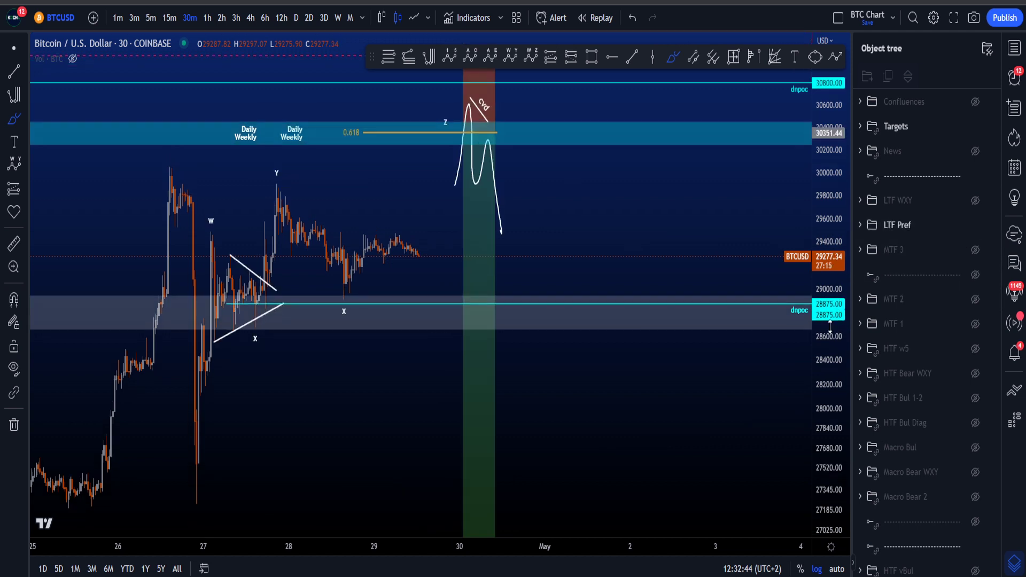
scroll(754, 307, "down", 2)
scroll(559, 235, "up", 2)
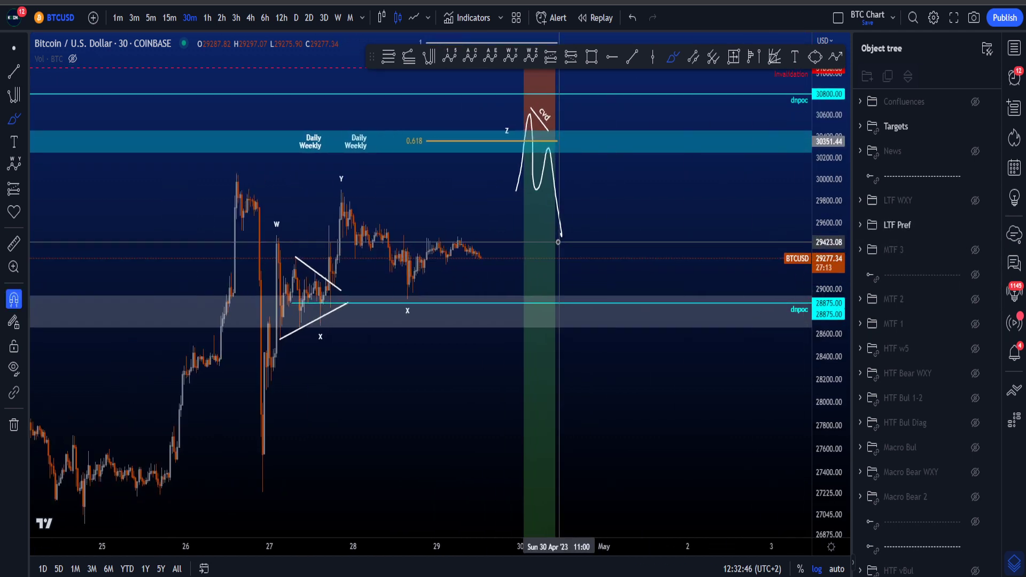
- Trace the W-X-Y-X swings with the brush from the 27 April low up to the Daily/Weekly zone
left_click(16, 52)
left_click_drag(429, 200, 380, 225)
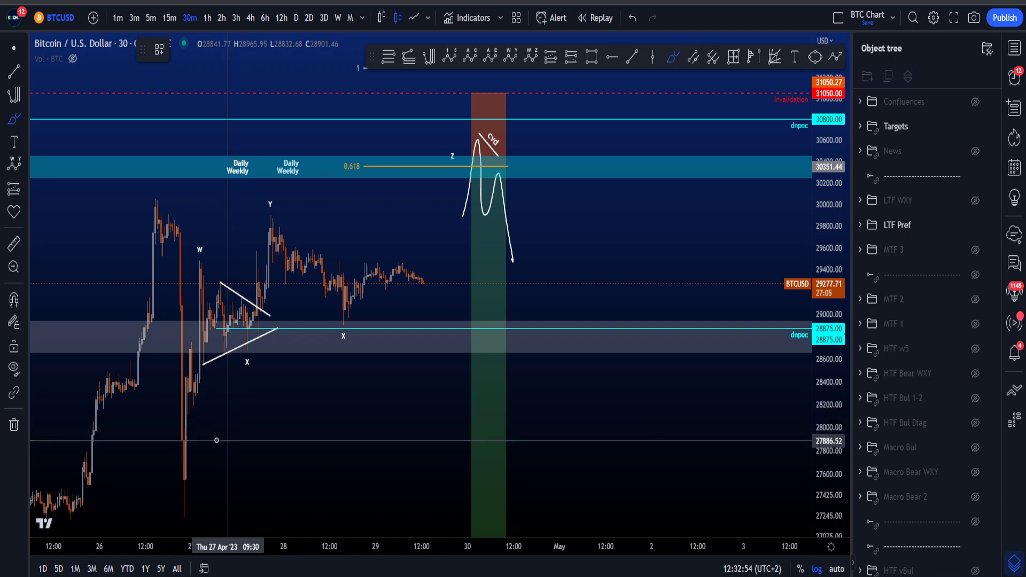
mouse_move(166, 439)
left_mouse_down()
mouse_move(236, 327)
mouse_move(321, 284)
mouse_move(397, 182)
left_mouse_up()
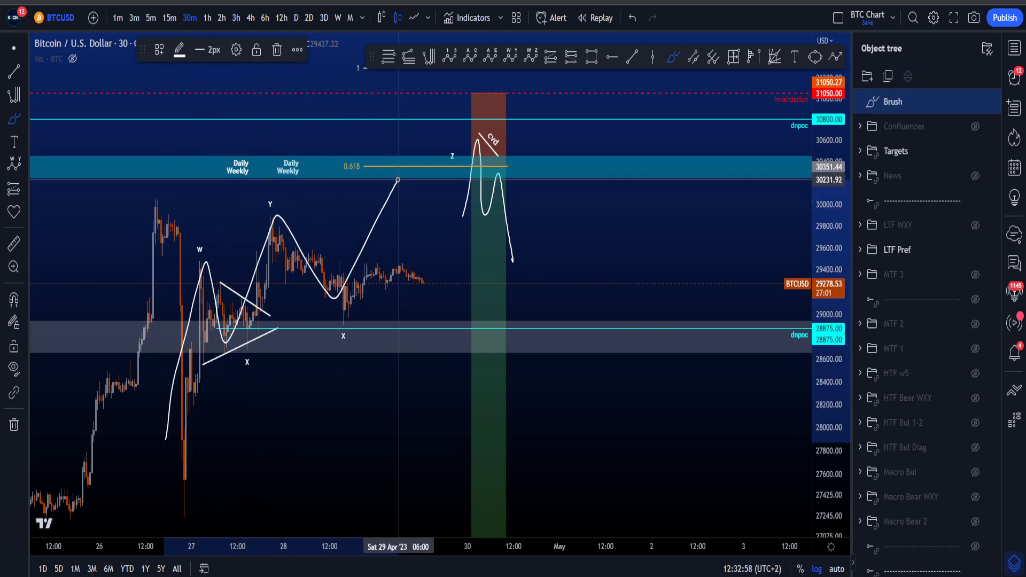
- Redraw the W-X-Y-X swing path with the brush from the 27 April low to the Daily/Weekly zone, undoing the strokes
key("ctrl+z")
mouse_move(166, 399)
left_mouse_down()
mouse_move(228, 299)
mouse_move(385, 178)
left_mouse_up()
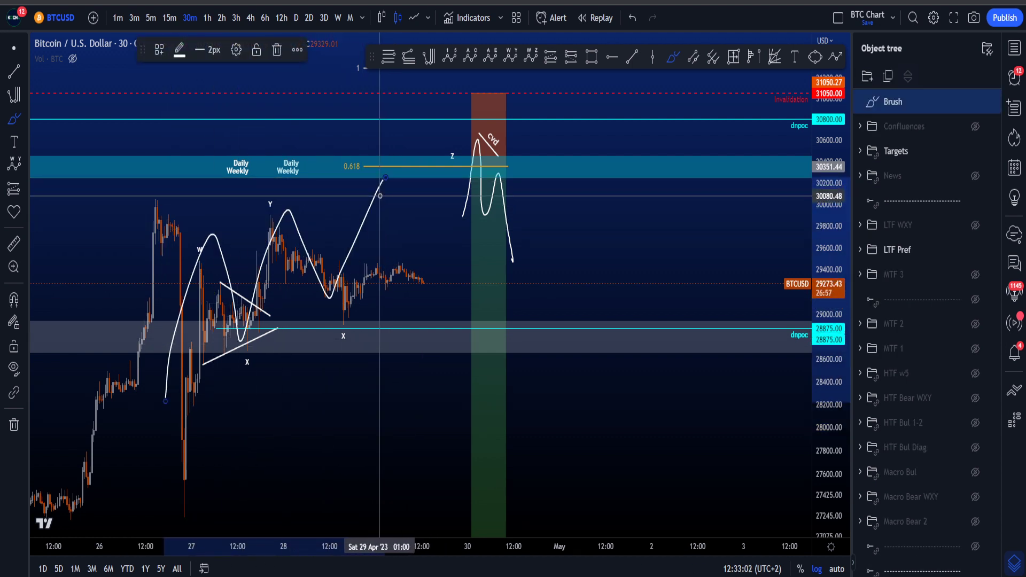
key("ctrl+z")
- Trace the rise to Y, the choppy decline to X and a rally to the 0.618 line with the brush, undoing the strokes
mouse_move(180, 468)
left_mouse_down()
mouse_move(216, 248)
mouse_move(201, 348)
mouse_move(226, 350)
mouse_move(266, 221)
left_mouse_up()
key("ctrl+z")
key("ctrl+z")
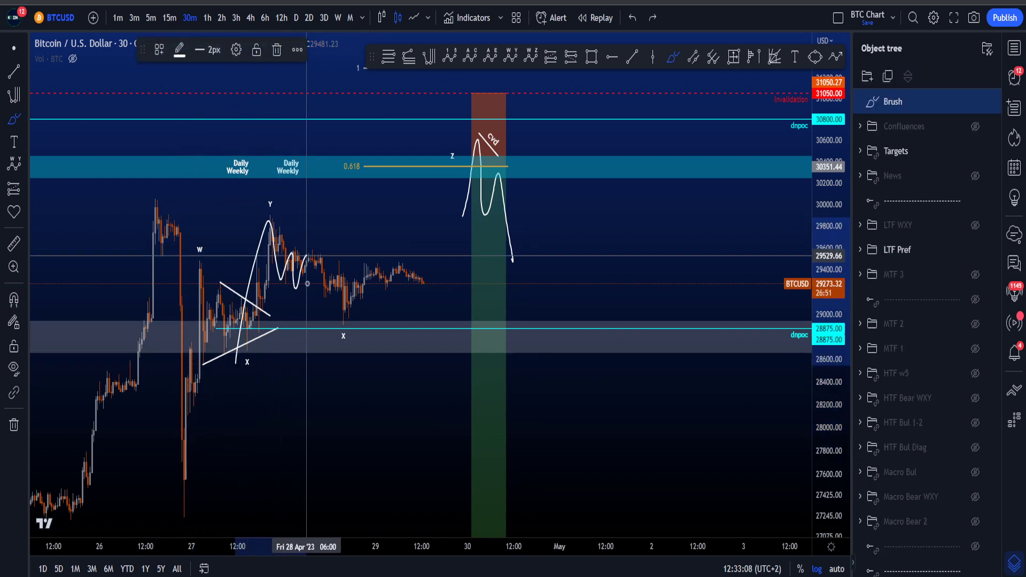
mouse_move(307, 283)
left_mouse_down()
mouse_move(353, 267)
mouse_move(389, 167)
left_mouse_up()
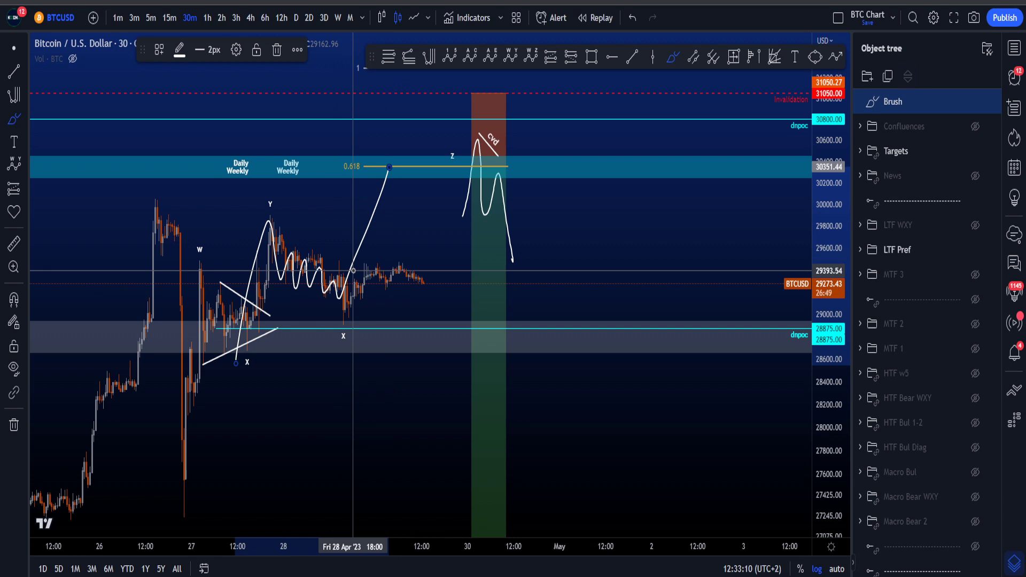
key("ctrl+z")
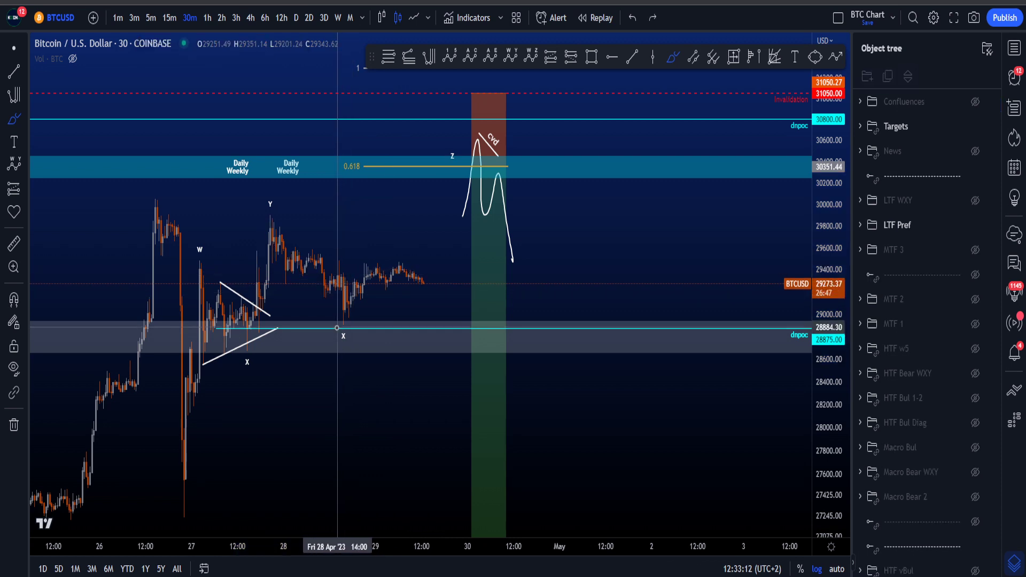
- Circle the price action after the last X and sketch a path from that X up to Z, undoing both brush strokes
left_click_drag(346, 324, 431, 256)
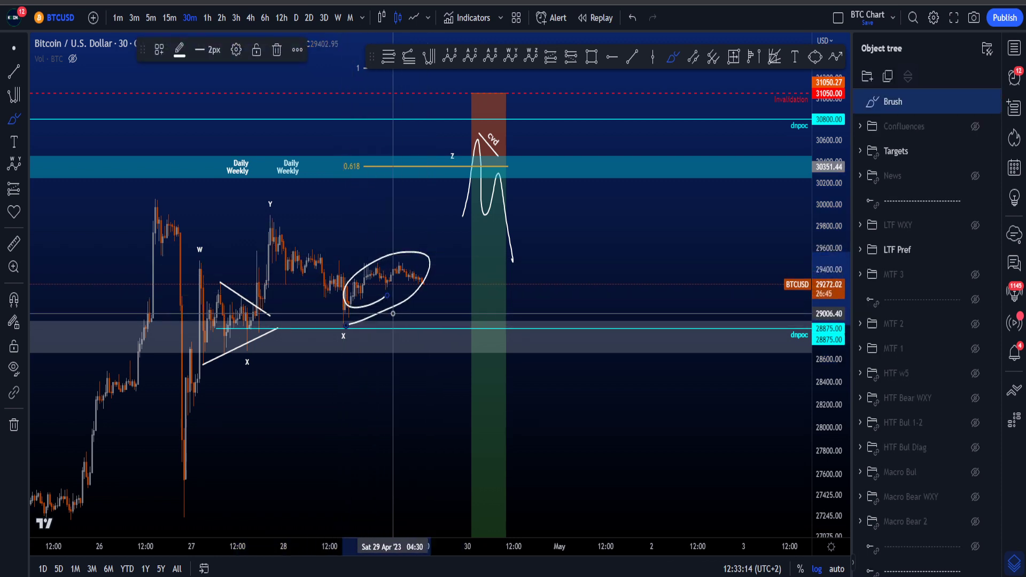
key("ctrl+z")
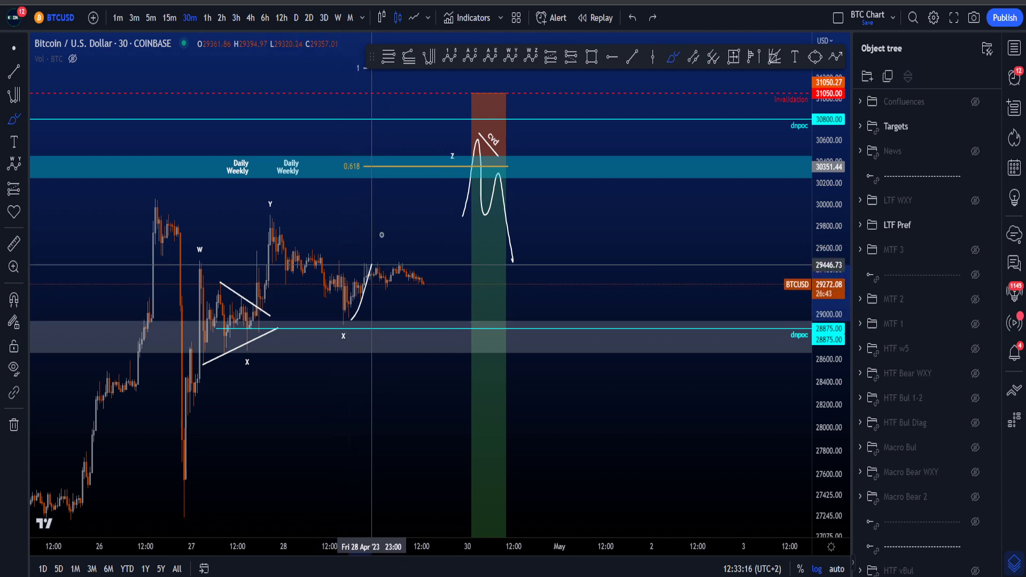
left_click_drag(372, 264, 446, 162)
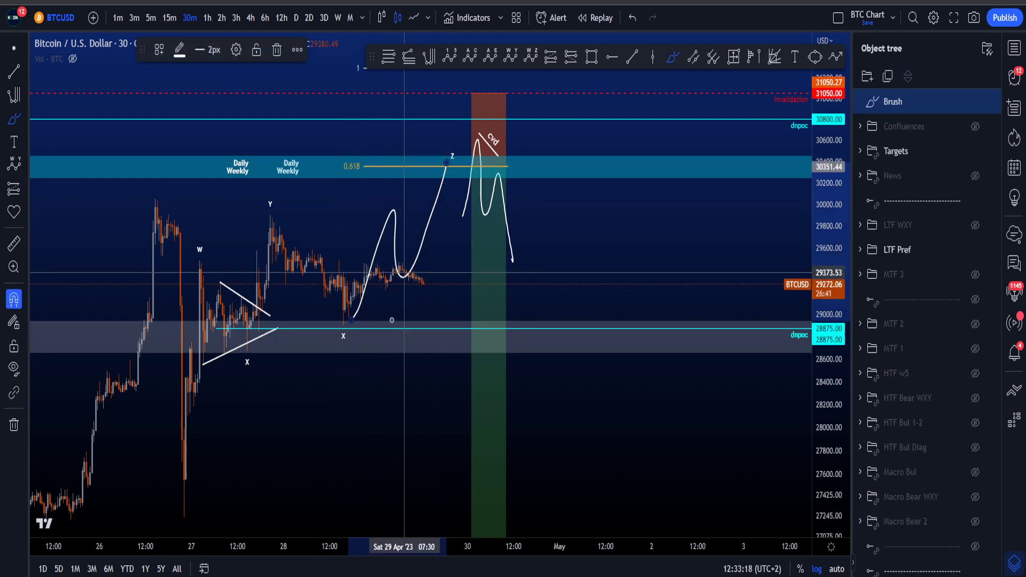
key("ctrl+z")
- Circle the recent consolidation again and trace its small swings with the brush, undoing both strokes
mouse_move(335, 312)
left_mouse_down()
mouse_move(435, 257)
mouse_move(342, 309)
mouse_move(391, 289)
left_mouse_up()
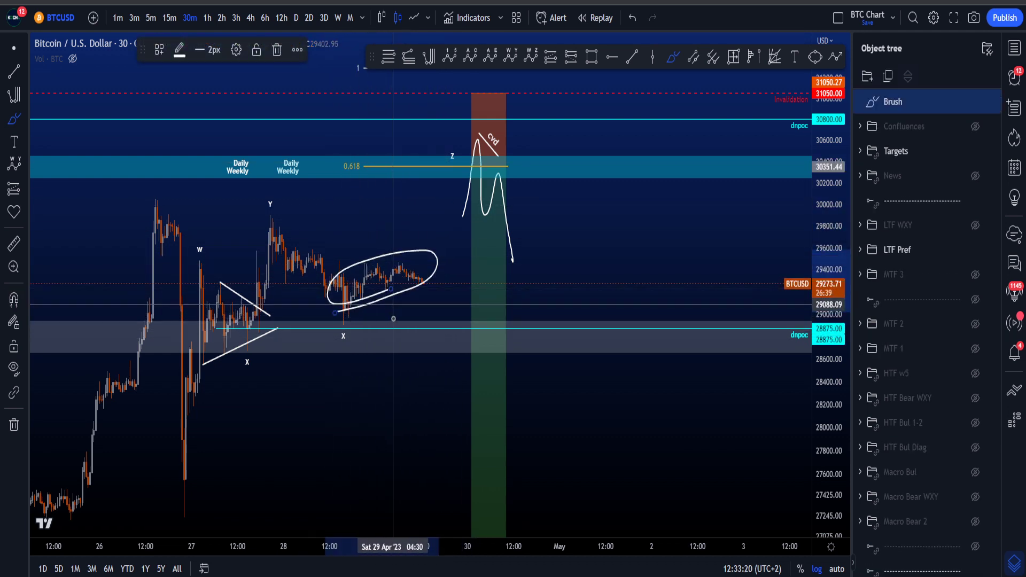
key("ctrl+z")
left_click_drag(347, 315, 368, 269)
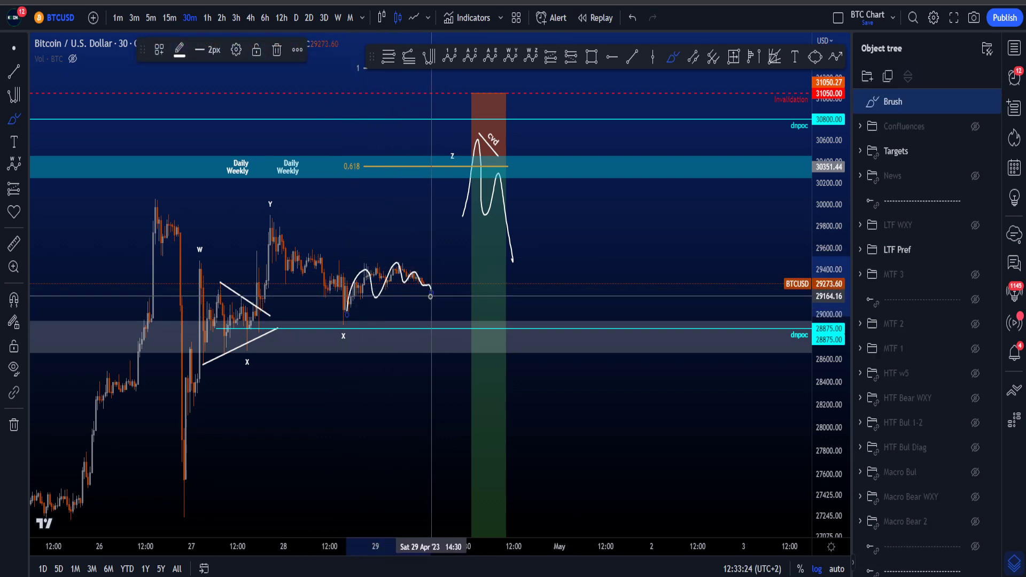
key("ctrl+z")
- Sketch a two-leg rise from the last X to Z and circle the 0.618 label, undoing the brush strokes
mouse_move(348, 315)
left_mouse_down()
mouse_move(335, 342)
mouse_move(377, 241)
mouse_move(408, 267)
left_mouse_up()
key("ctrl+z")
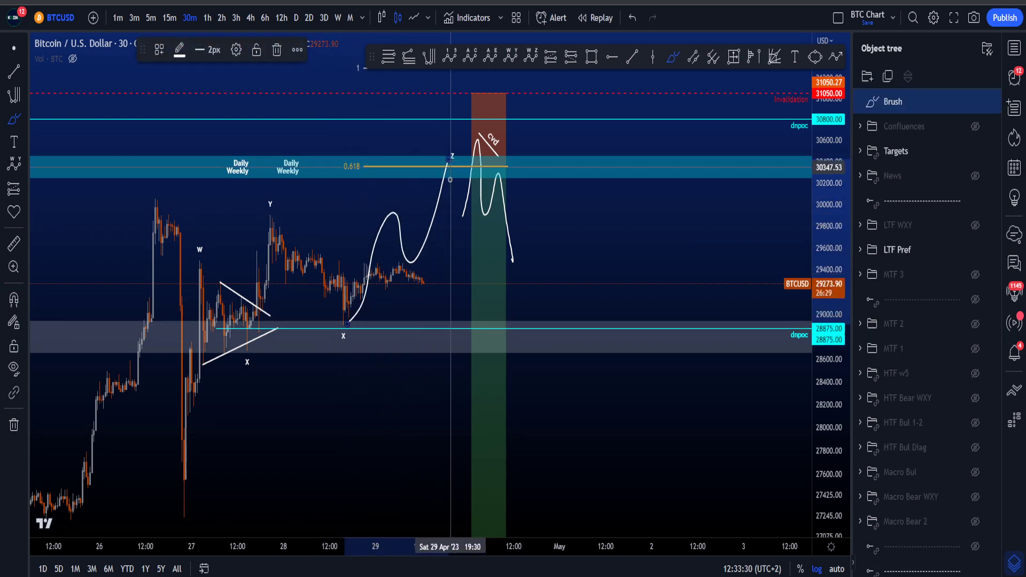
key("ctrl+z")
mouse_move(426, 161)
left_mouse_down()
mouse_move(391, 169)
mouse_move(343, 146)
mouse_move(359, 156)
left_mouse_up()
key("ctrl+z")
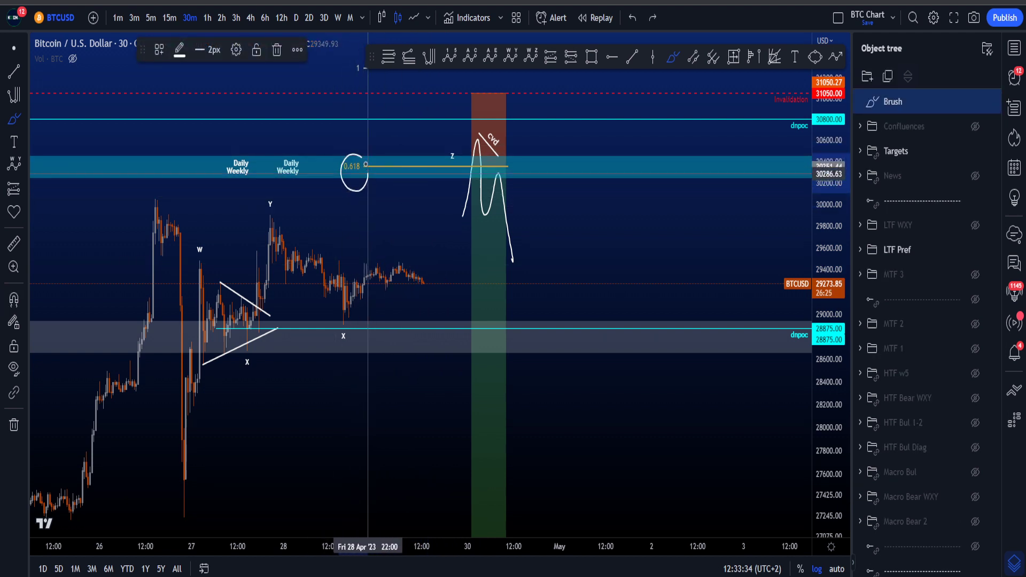
key("ctrl+z")
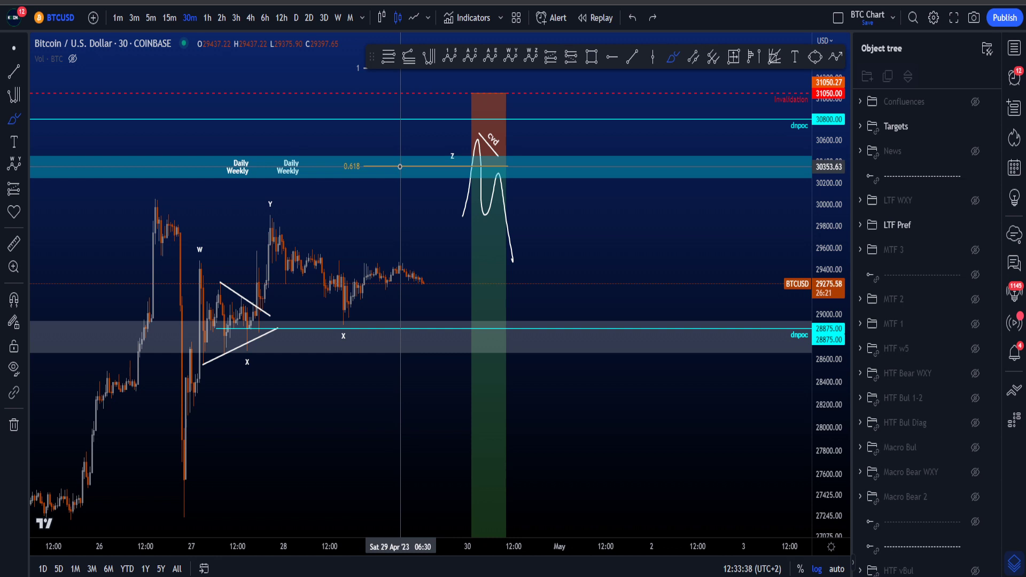
- Hide the Targets drawing group and select the Daily/Weekly zone rectangle
left_click(11, 49)
left_click_drag(363, 288, 343, 286)
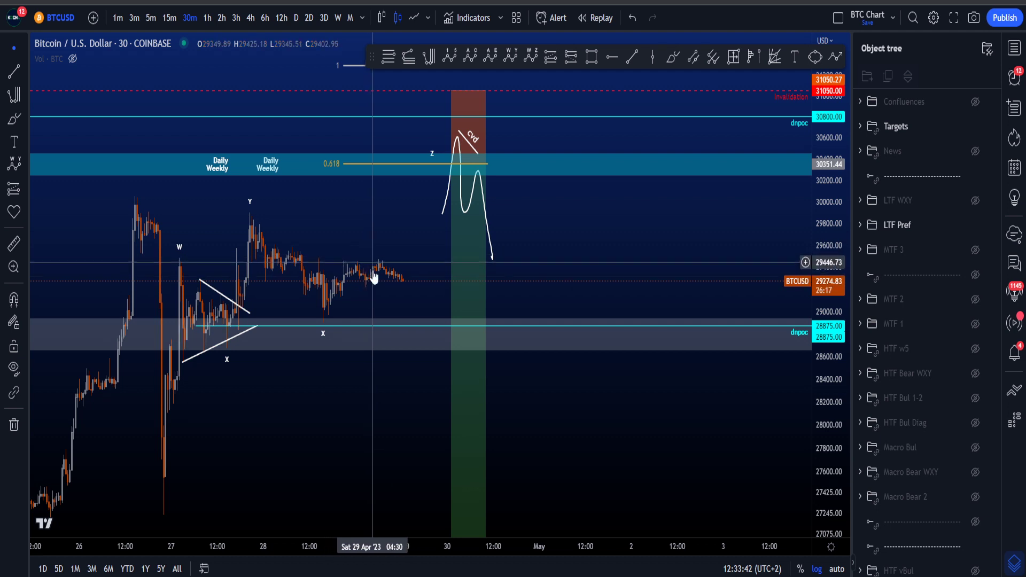
scroll(543, 298, "down", 5)
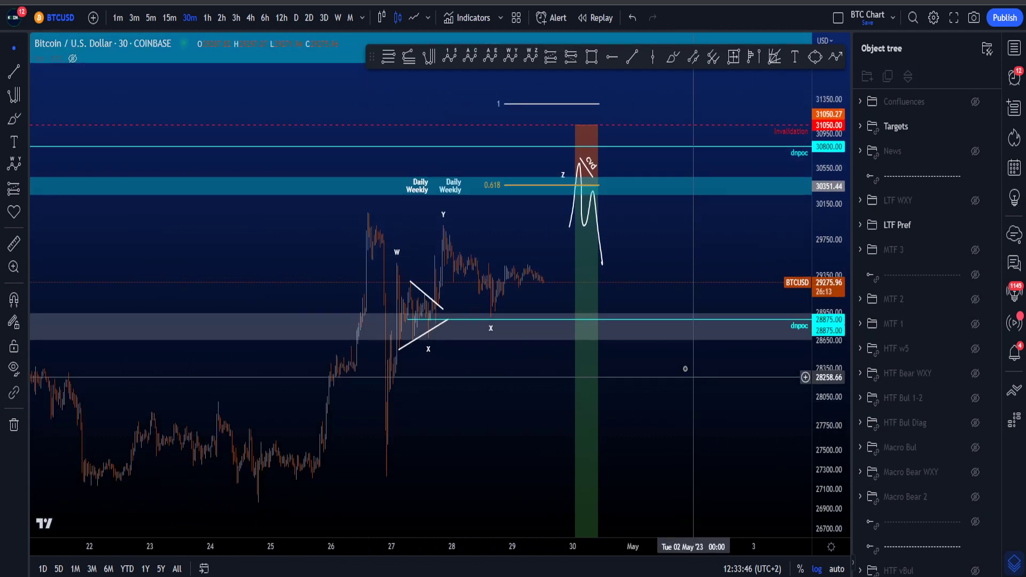
scroll(682, 369, "down", 2)
scroll(681, 369, "up", 3)
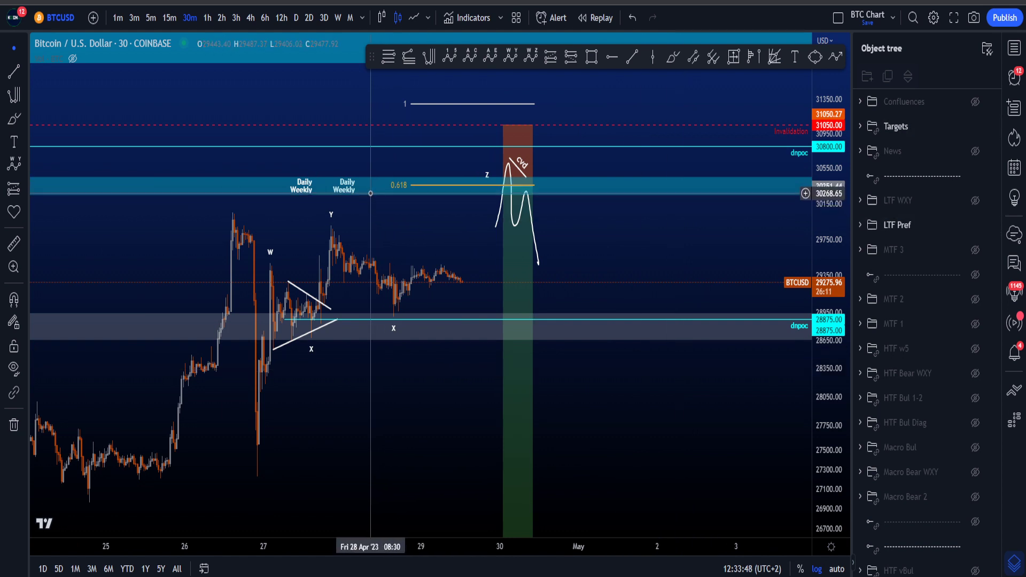
left_click(356, 196)
left_click(975, 126)
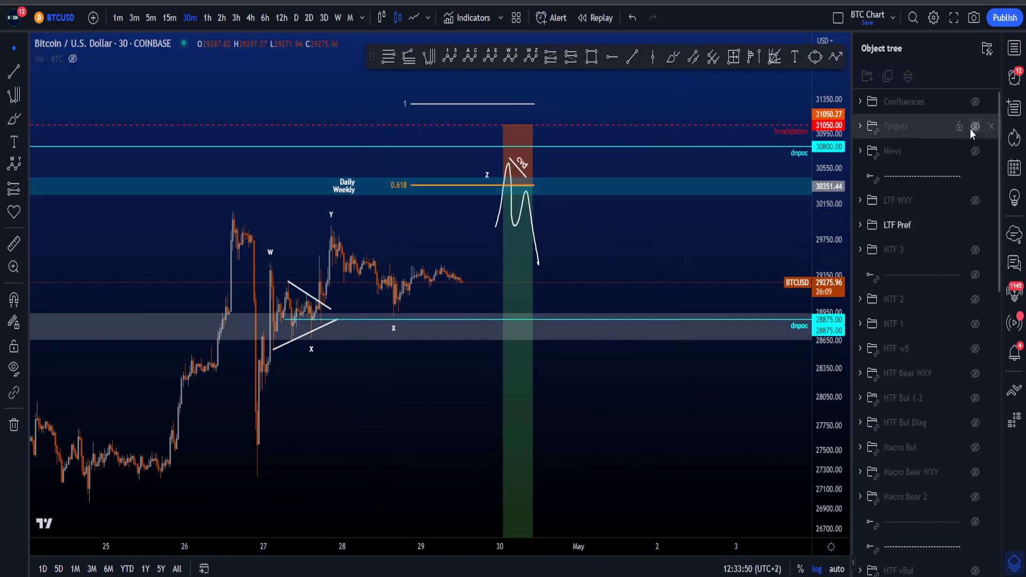
left_click(349, 197)
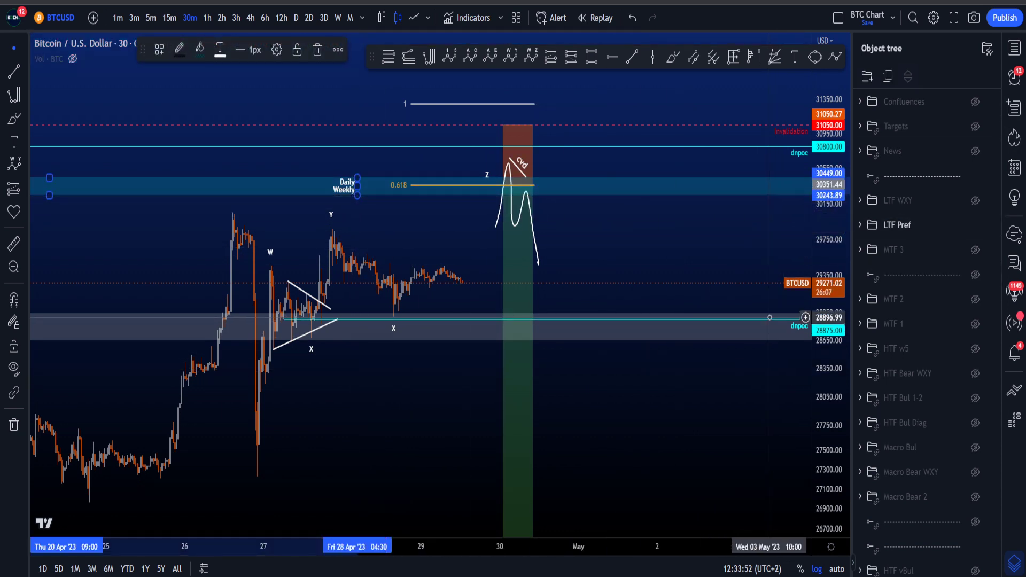
- Circle the projected cvd double top near Z with the brush and undo the circle
left_click_drag(614, 255, 671, 261)
scroll(681, 268, "up", 4)
left_click(672, 57)
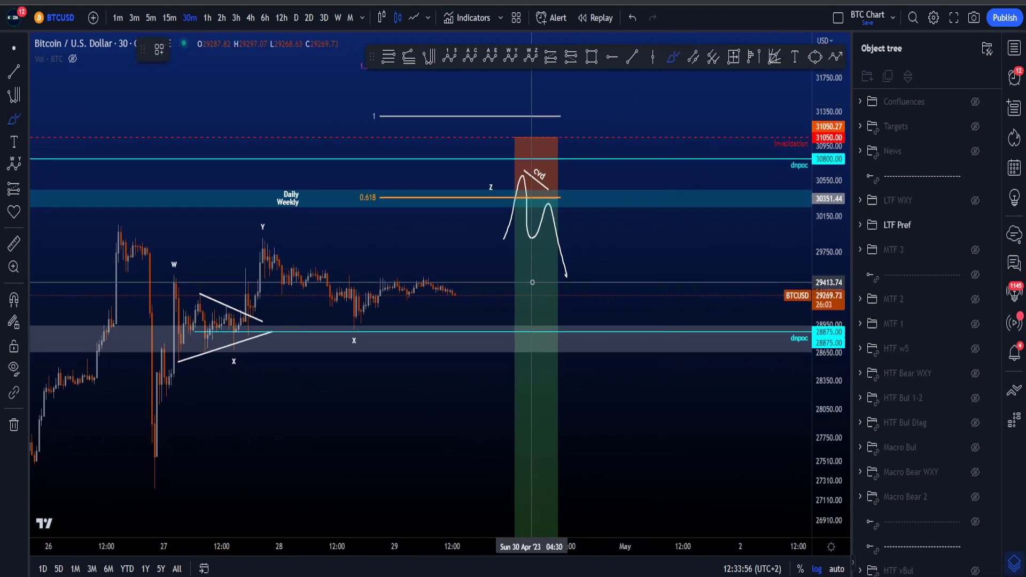
mouse_move(531, 161)
left_mouse_down()
mouse_move(504, 206)
mouse_move(505, 189)
left_mouse_up()
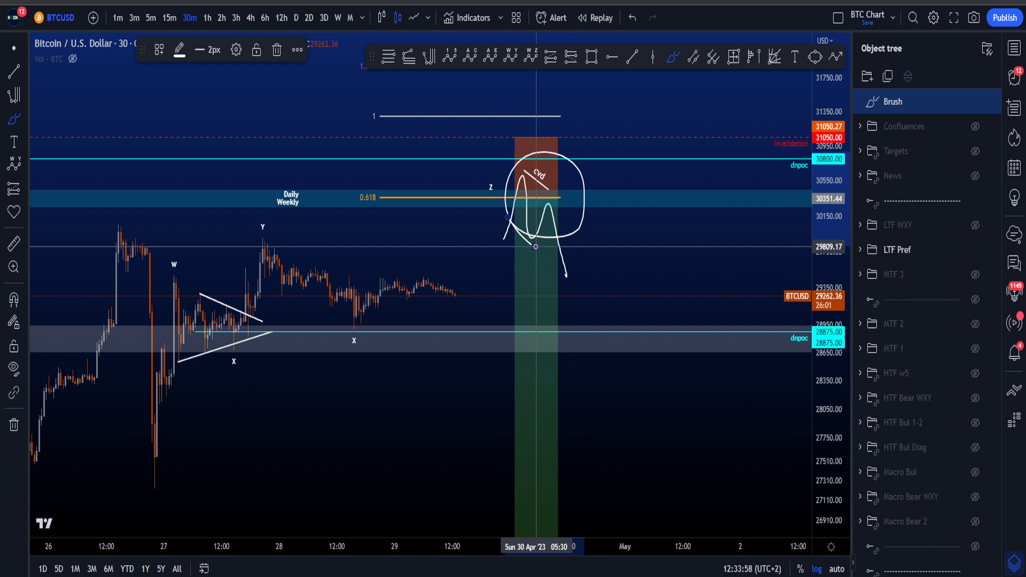
key("ctrl+z")
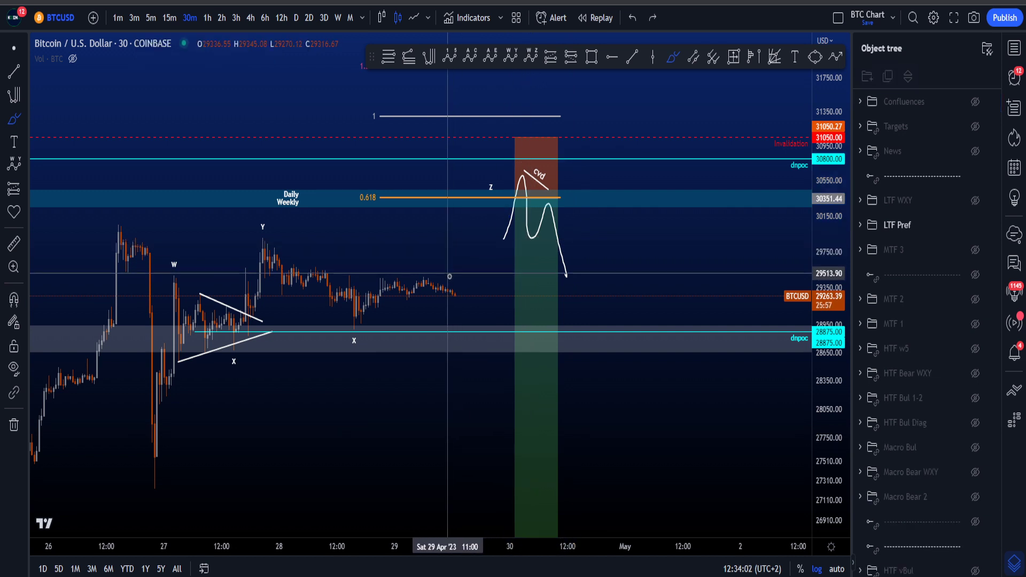
- Sketch a rise from the current price and trace the swings from the 27 April low to the 0.618 line, undoing the strokes
mouse_move(458, 256)
left_mouse_down()
mouse_move(491, 193)
mouse_move(567, 213)
mouse_move(521, 211)
left_mouse_up()
key("ctrl+z")
key("ctrl+z")
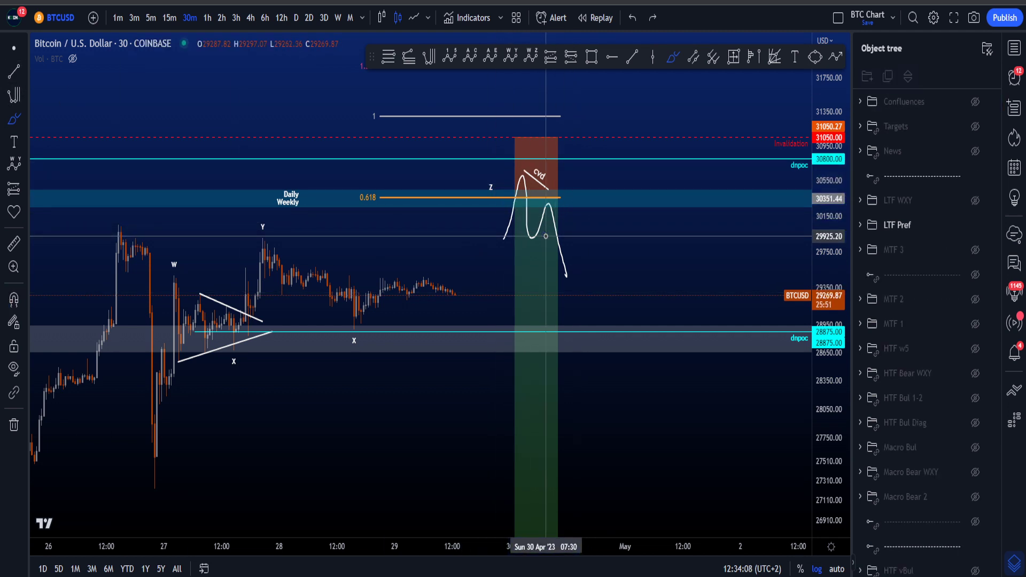
mouse_move(140, 470)
left_mouse_down()
mouse_move(296, 238)
mouse_move(450, 201)
left_mouse_up()
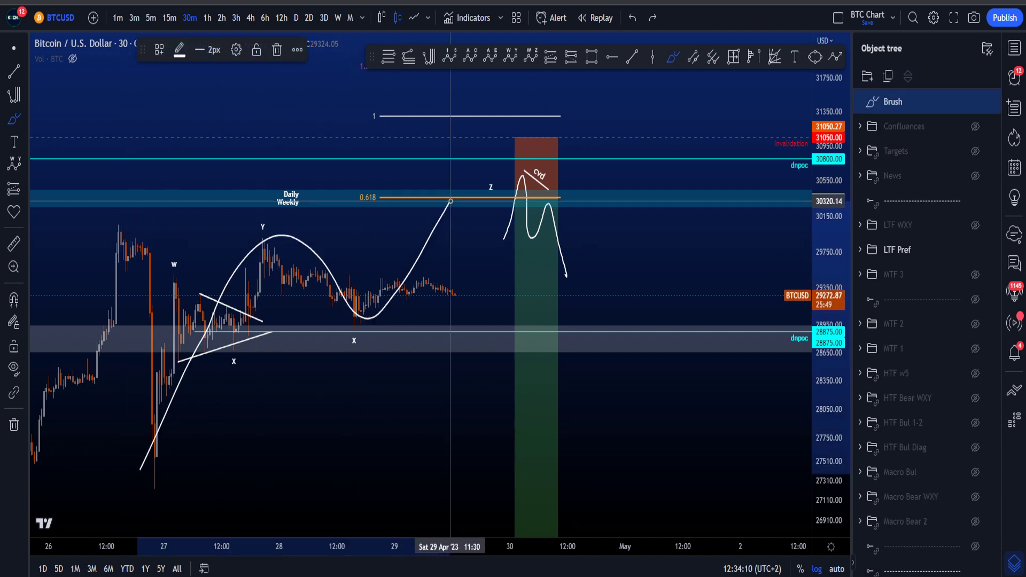
key("ctrl+z")
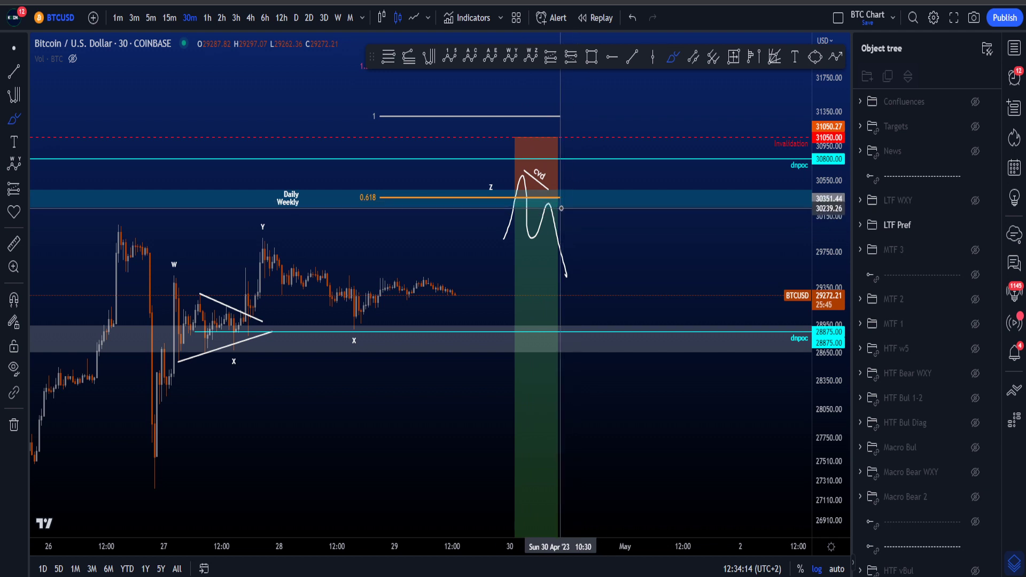
- Mark the 0.618 area beside Z and sketch a rally from the current price up to Z, undoing the brush strokes
mouse_move(449, 197)
left_mouse_down()
mouse_move(500, 196)
mouse_move(588, 239)
mouse_move(510, 209)
left_mouse_up()
key("ctrl+z")
key("ctrl+z")
mouse_move(426, 284)
left_mouse_down()
mouse_move(469, 248)
mouse_move(499, 188)
left_mouse_up()
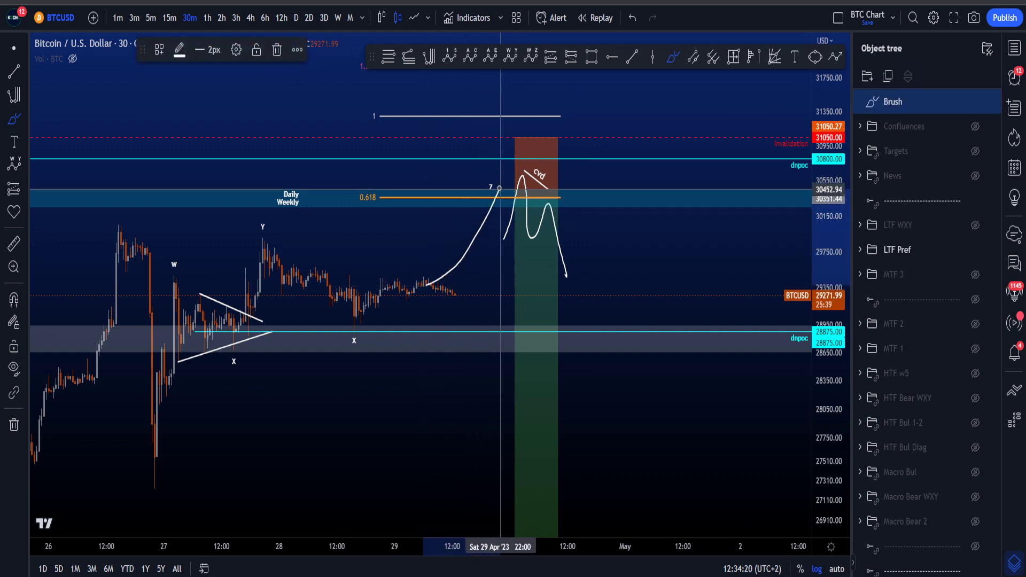
key("ctrl+z")
- Trace the projected double top, circle its lower high and sketch a drop to the lower dnpoc line, removing the brush strokes
mouse_move(503, 239)
left_mouse_down()
mouse_move(519, 180)
mouse_move(523, 196)
left_mouse_up()
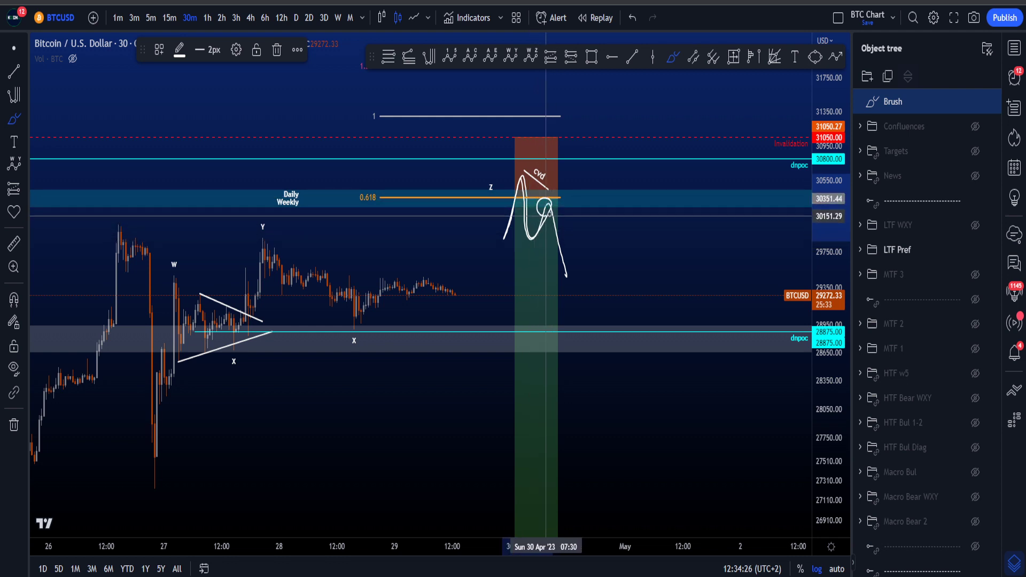
key("ctrl+z")
mouse_move(526, 170)
left_mouse_down()
mouse_move(545, 190)
mouse_move(607, 362)
left_mouse_up()
key("Delete")
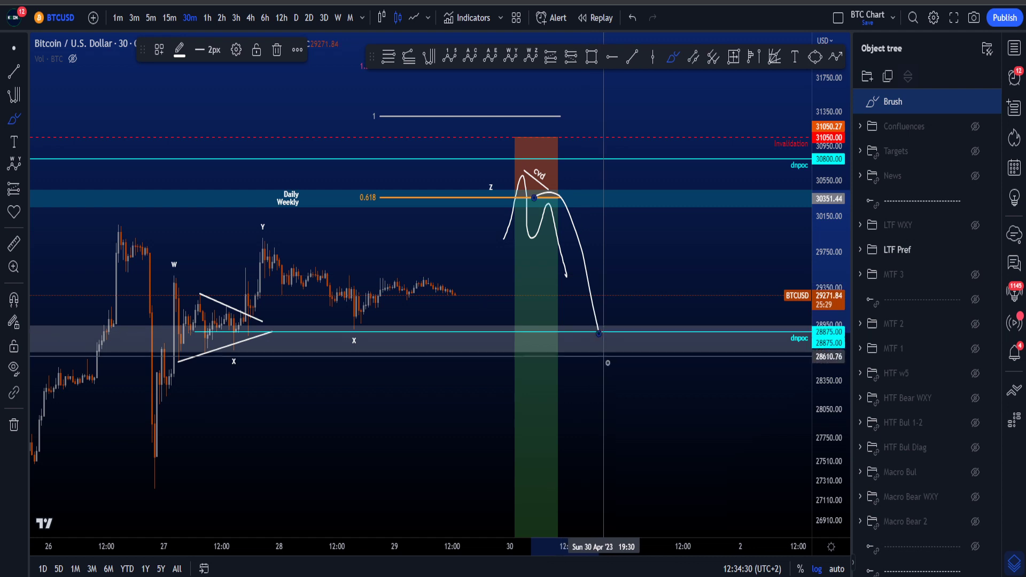
key("Delete")
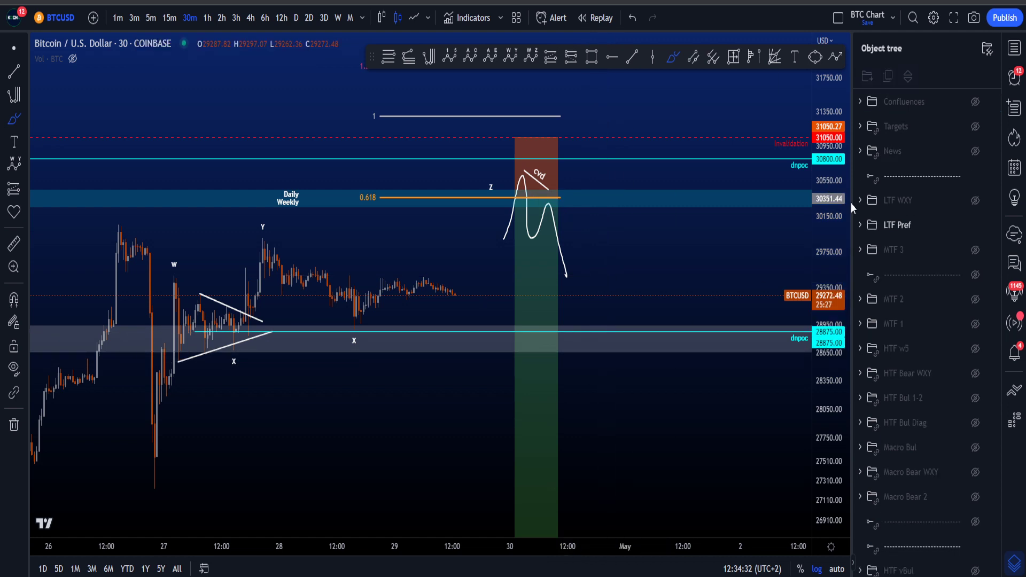
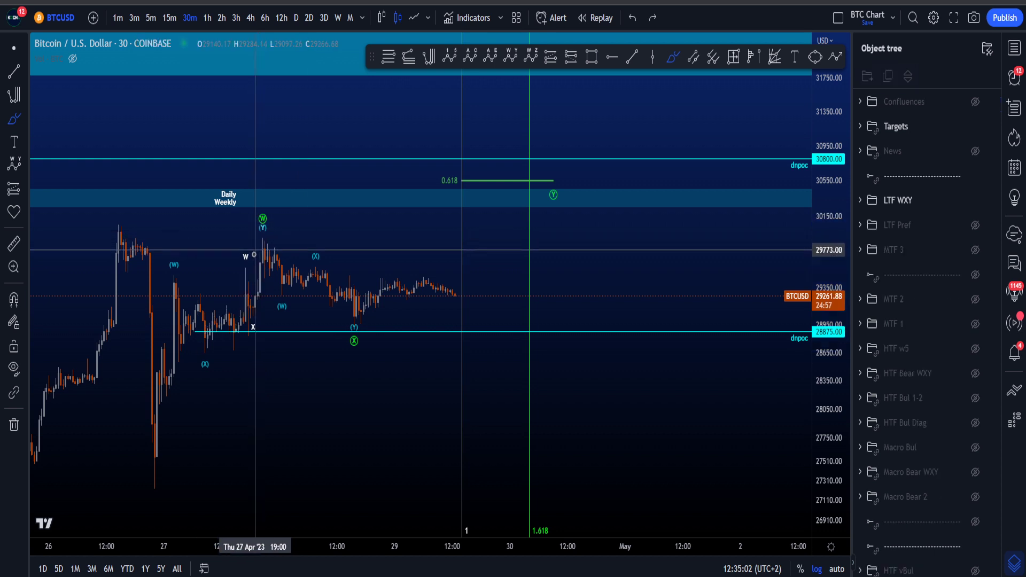
- Trace the path from the 27 April low toward the green Y target and mark the area beside it, undoing the brush strokes
mouse_move(156, 418)
left_mouse_down()
mouse_move(261, 220)
mouse_move(299, 289)
mouse_move(361, 335)
mouse_move(423, 252)
mouse_move(465, 320)
mouse_move(529, 195)
mouse_move(458, 190)
mouse_move(597, 174)
mouse_move(482, 194)
left_mouse_up()
key("ctrl+z")
key("ctrl+z")
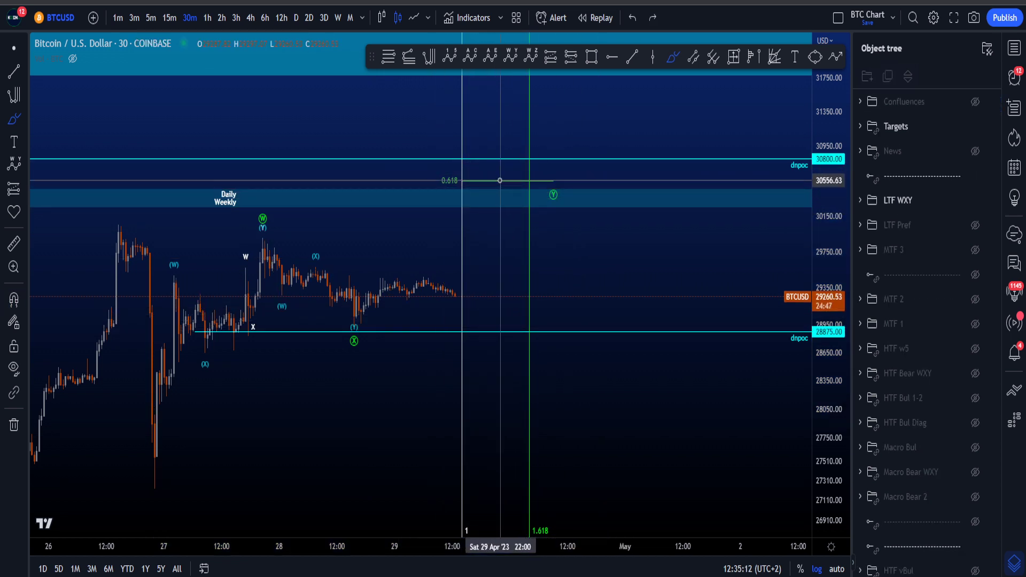
mouse_move(518, 196)
left_mouse_down()
mouse_move(458, 211)
mouse_move(526, 220)
left_mouse_up()
key("ctrl+z")
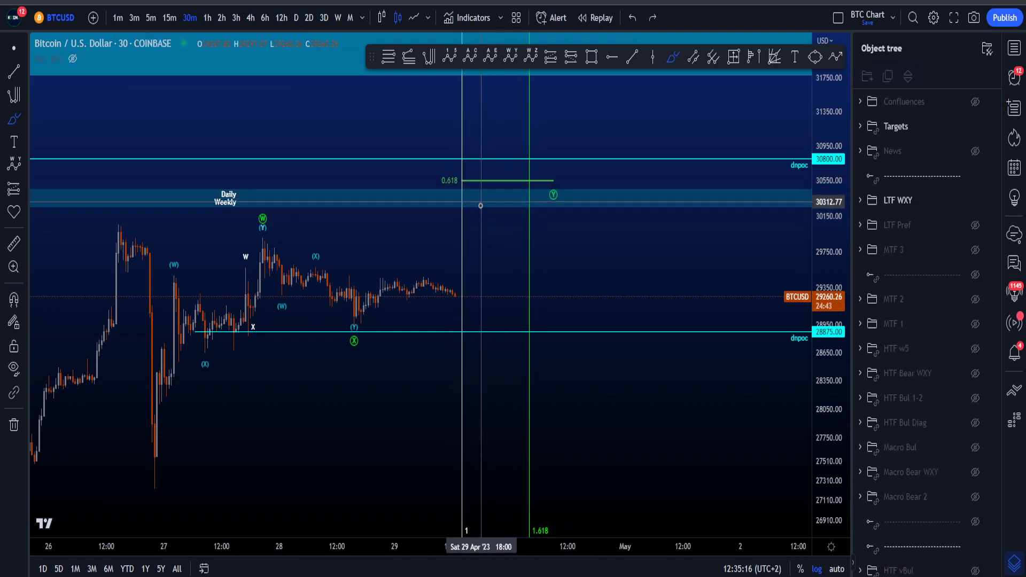
- Brush two marks near the 1.618 time line below the lower dnpoc line, undoing each one
scroll(823, 380, "down", 2)
scroll(826, 378, "down", 1)
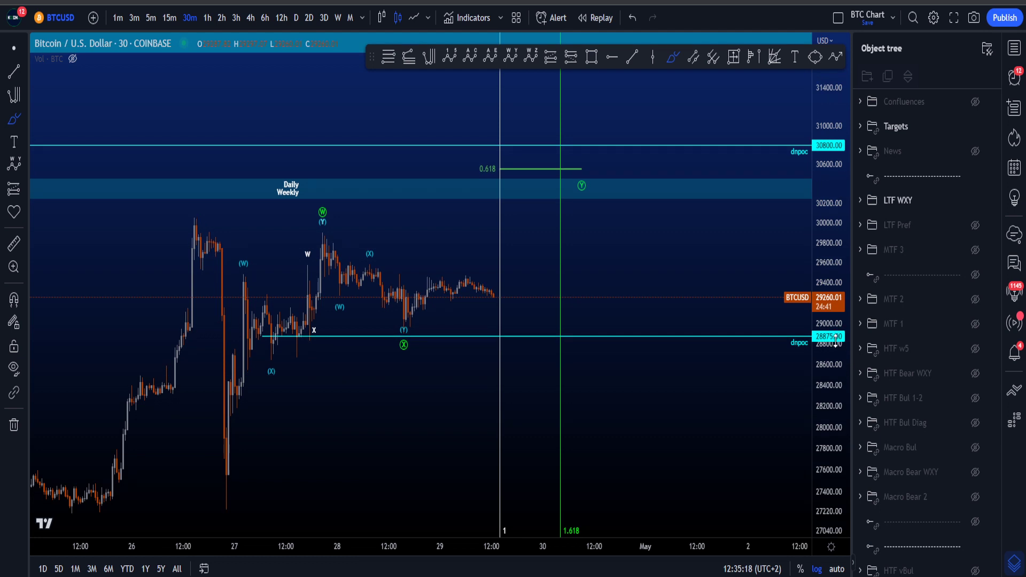
mouse_move(582, 387)
left_mouse_down()
mouse_move(478, 430)
mouse_move(620, 408)
mouse_move(563, 338)
left_mouse_up()
key("ctrl+z")
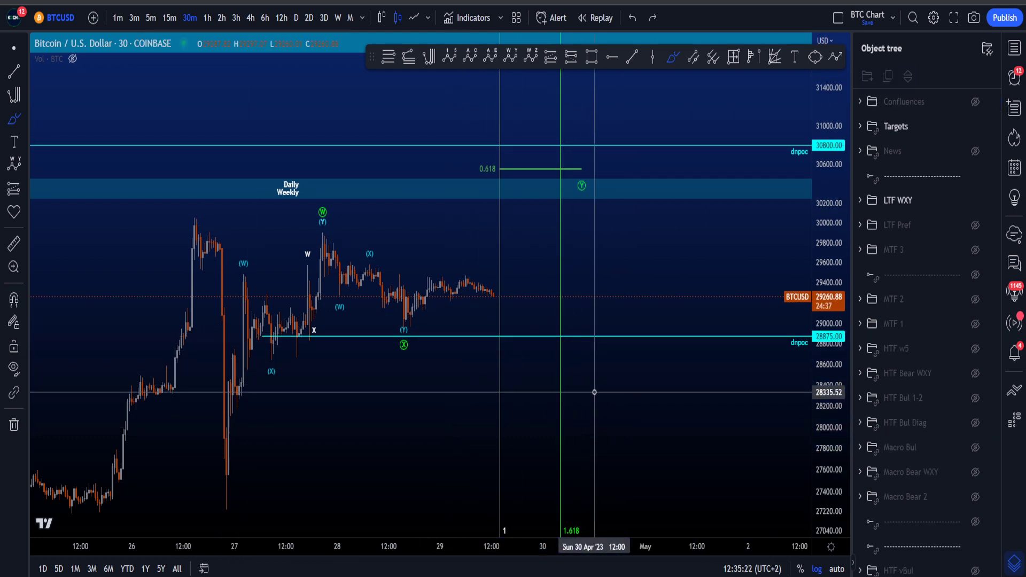
mouse_move(589, 411)
left_mouse_down()
mouse_move(500, 422)
mouse_move(577, 355)
left_mouse_up()
key("ctrl+z")
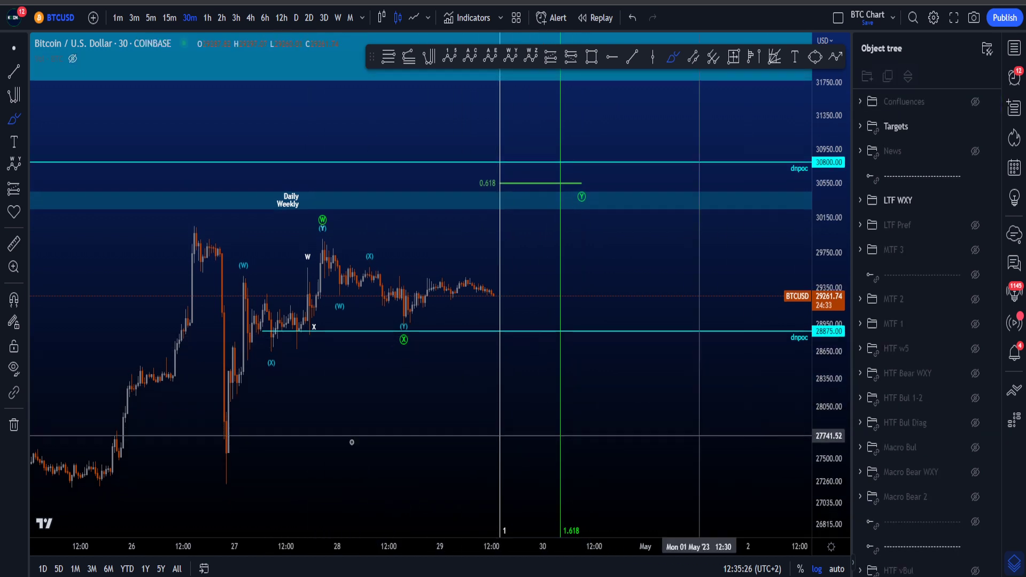
- Circle the sell-off low, green W and green X, and trace the path through them up toward green Y, undoing the brush strokes
mouse_move(225, 470)
left_mouse_down()
mouse_move(313, 236)
mouse_move(412, 322)
mouse_move(399, 328)
left_mouse_up()
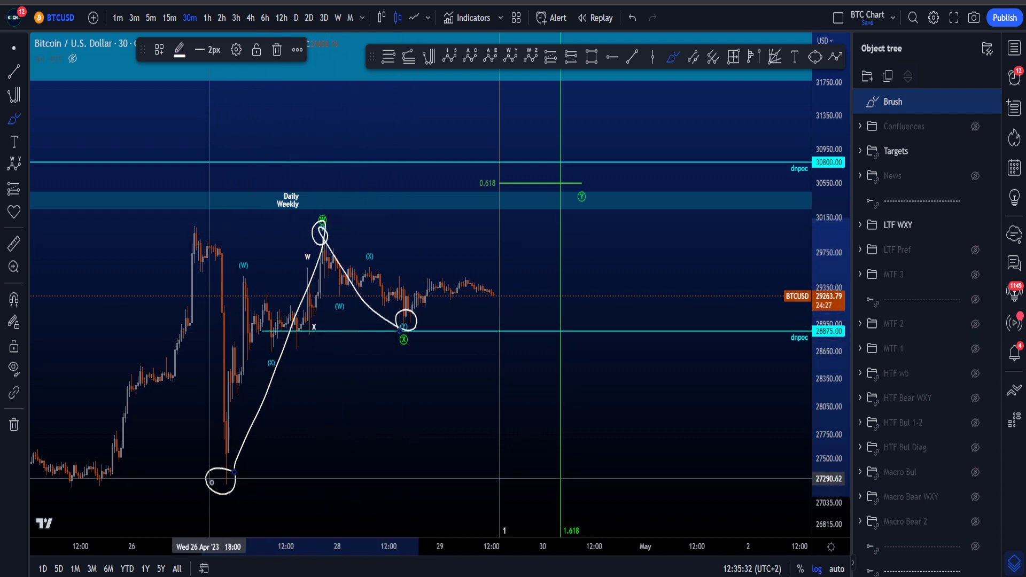
left_click_drag(212, 480, 331, 218)
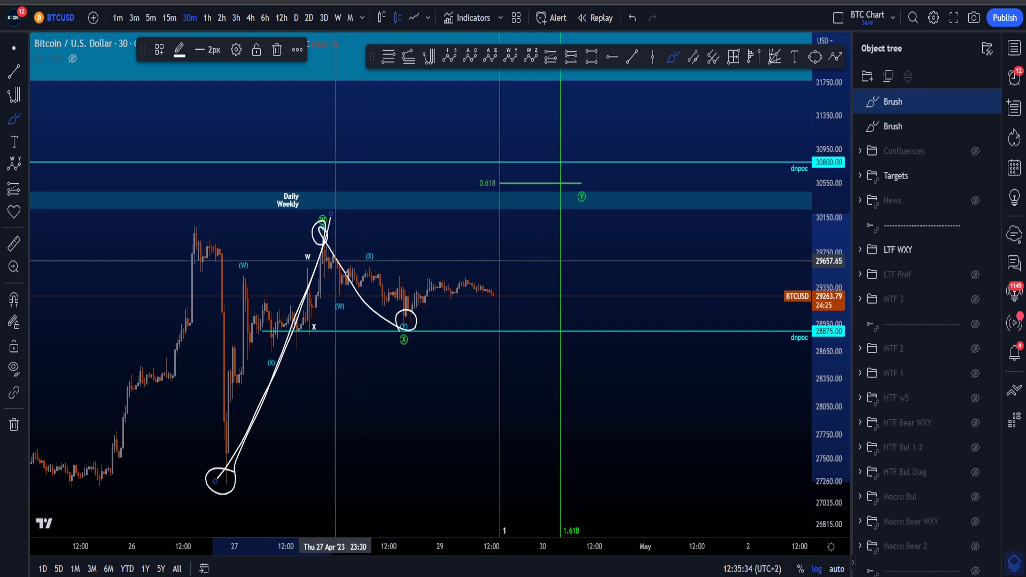
mouse_move(401, 332)
left_mouse_down()
mouse_move(500, 228)
mouse_move(557, 200)
left_mouse_up()
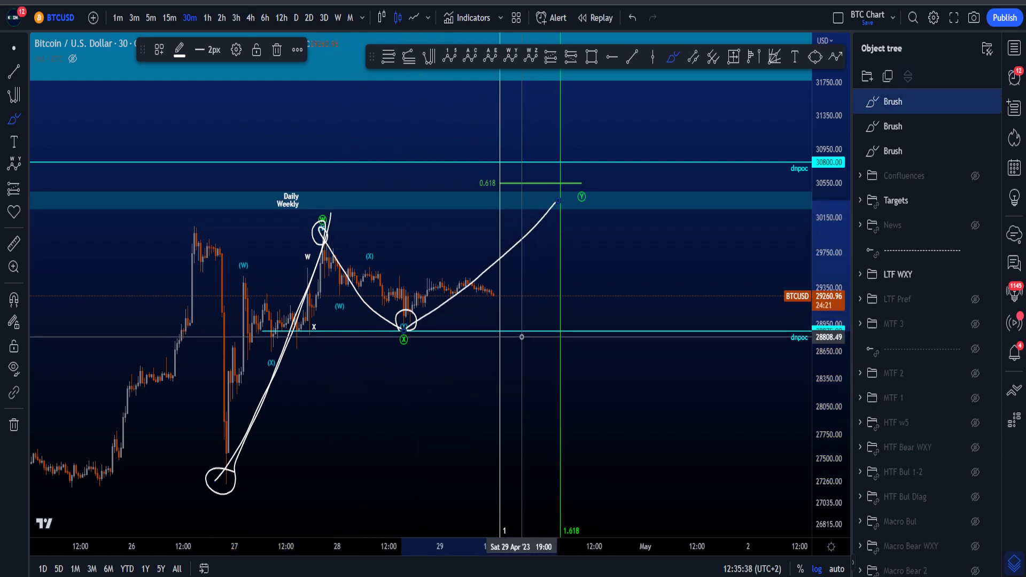
key("ctrl+z")
key("ctrl+z")
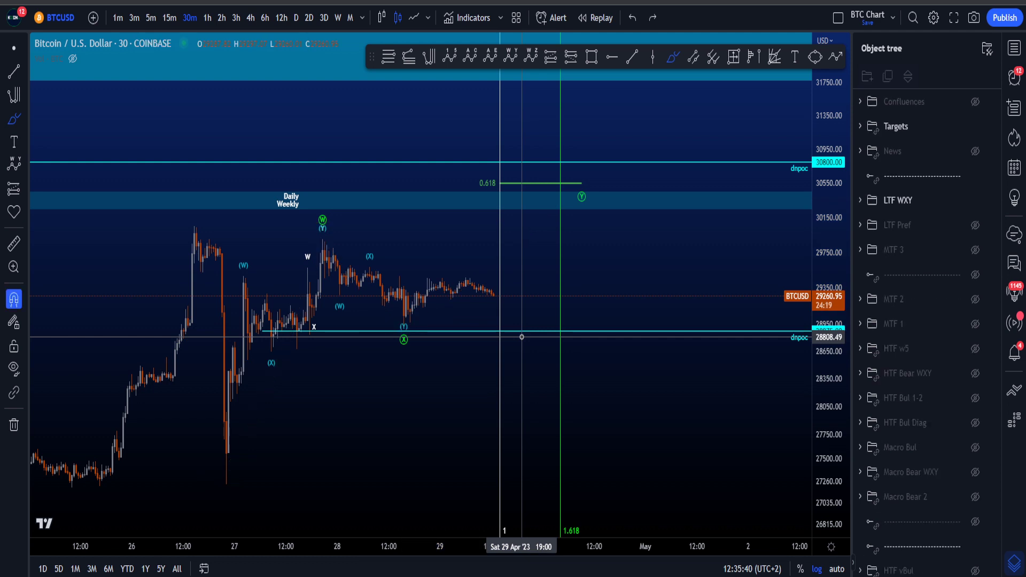
- Circle the green Y target and brush a mark near the foot of the 1.618 time line, undoing the lower mark
left_click_drag(564, 198, 592, 189)
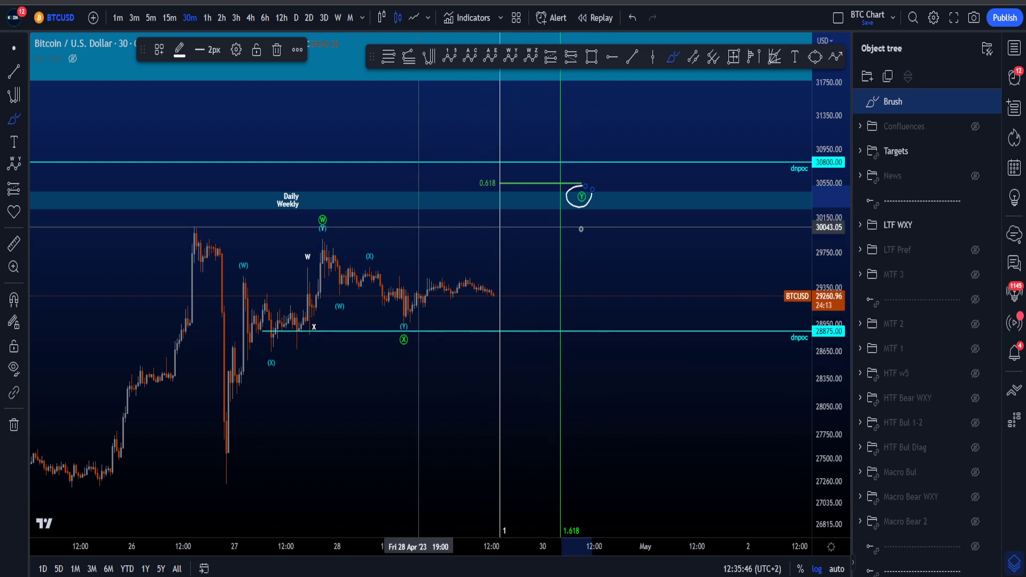
mouse_move(589, 497)
left_mouse_down()
mouse_move(540, 518)
mouse_move(542, 486)
left_mouse_up()
key("ctrl+z")
scroll(541, 311, "down", 2)
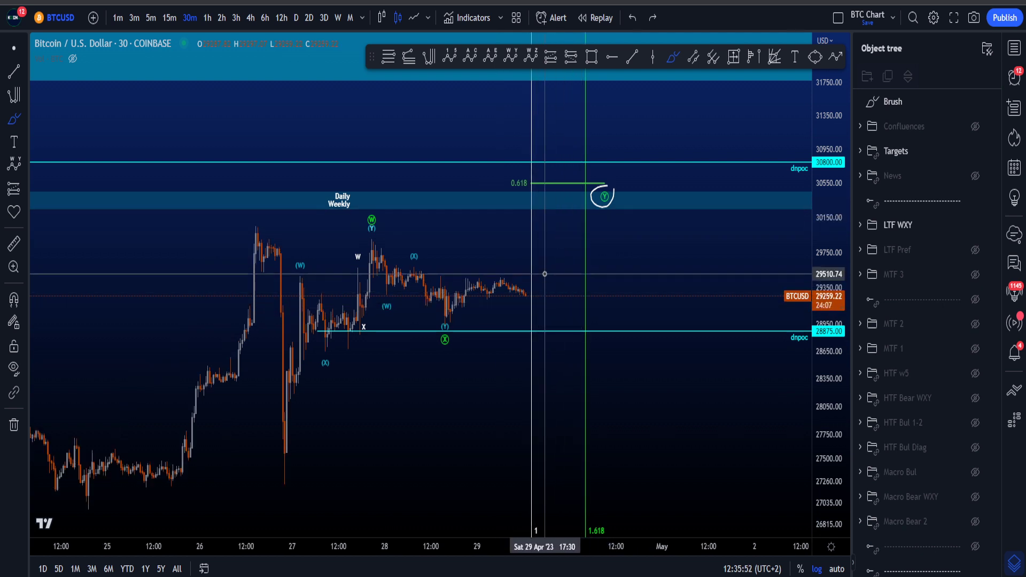
- Circle possible high points along the 1 time line, above the current price and near the Daily Weekly zone, undoing the circles
mouse_move(551, 225)
left_mouse_down()
mouse_move(526, 224)
mouse_move(535, 256)
left_mouse_up()
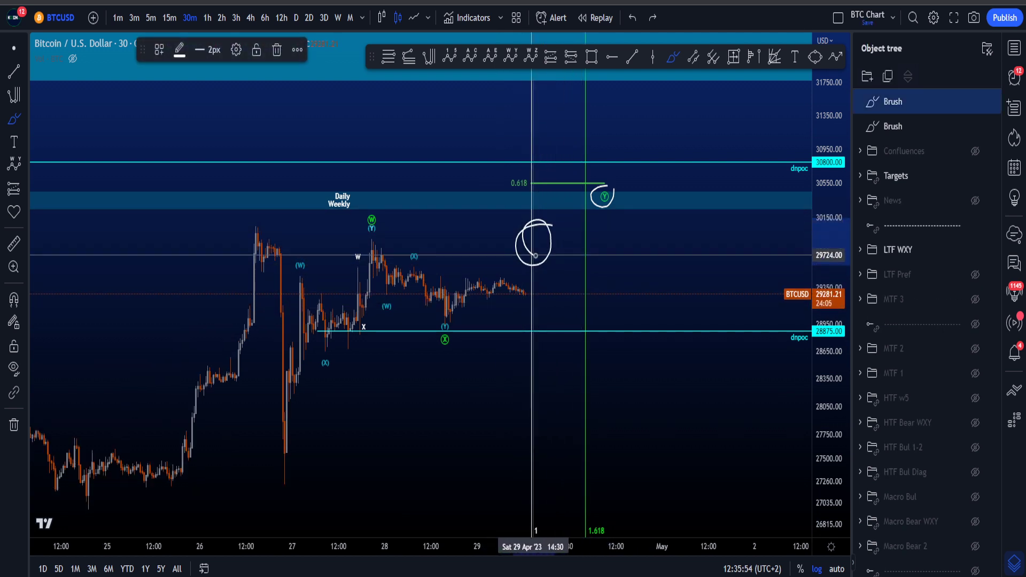
key("ctrl+z")
mouse_move(514, 170)
left_mouse_down()
mouse_move(534, 168)
mouse_move(523, 211)
left_mouse_up()
key("ctrl+z")
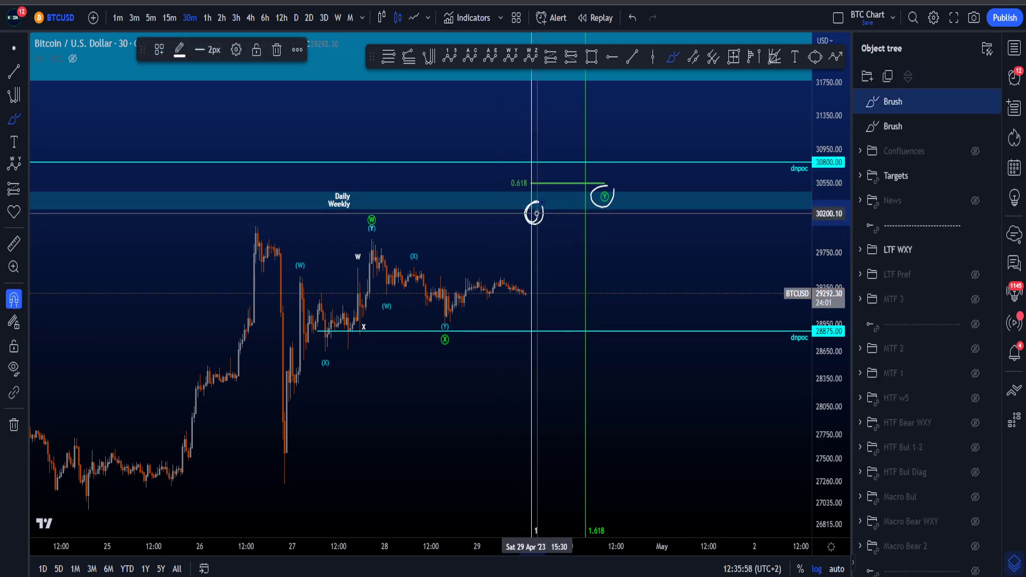
key("ctrl+z")
- Sketch a rally from the current price to about 30,000 and circle the Daily Weekly zone at the 1 time line, removing all brush strokes
mouse_move(532, 292)
left_mouse_down()
mouse_move(505, 293)
mouse_move(541, 295)
mouse_move(520, 310)
left_mouse_up()
key("ctrl+z")
key("ctrl+z")
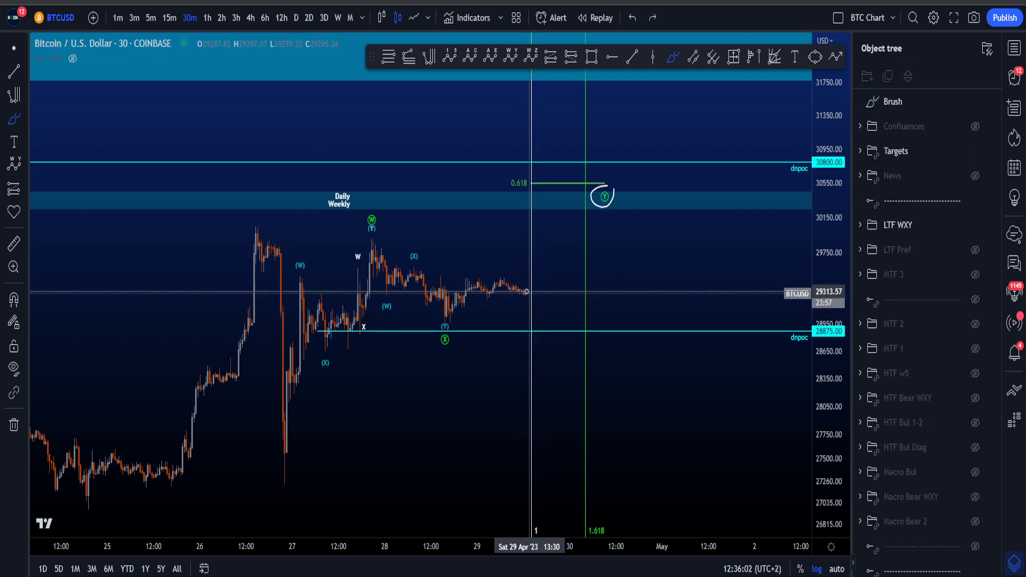
left_click_drag(526, 290, 557, 229)
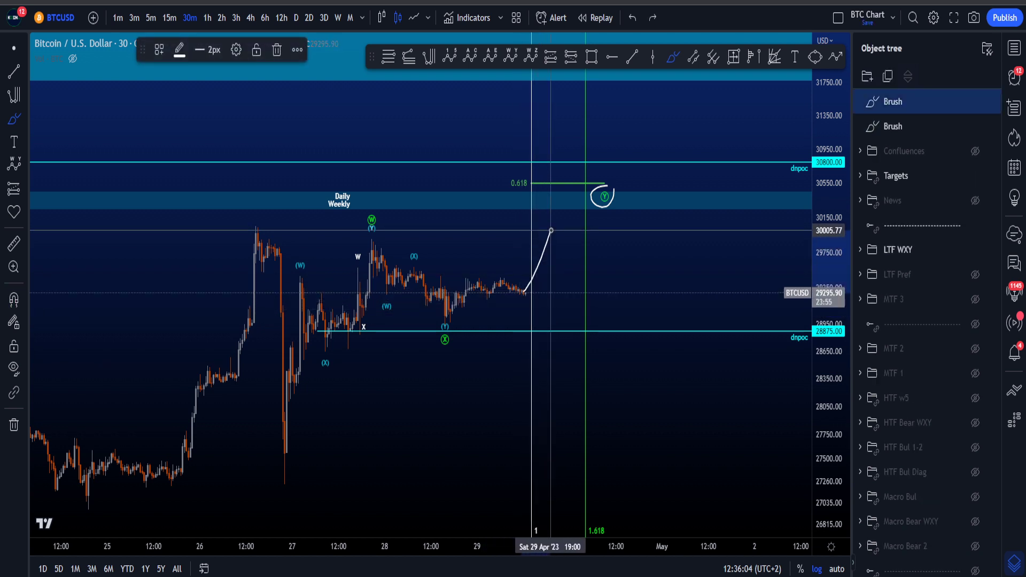
key("ctrl+z")
key("ctrl+z")
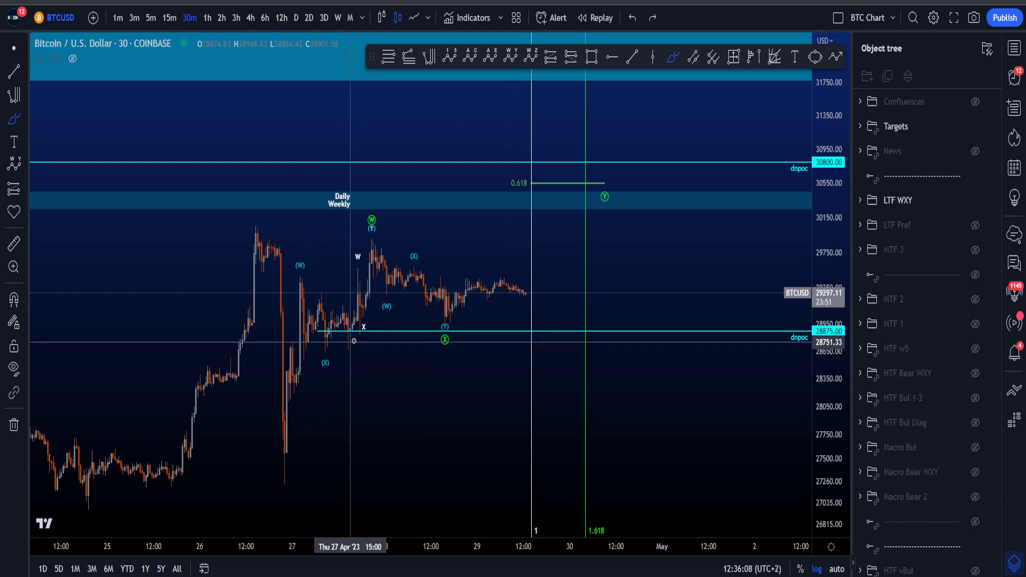
mouse_move(537, 187)
left_mouse_down()
mouse_move(534, 179)
mouse_move(556, 190)
left_mouse_up()
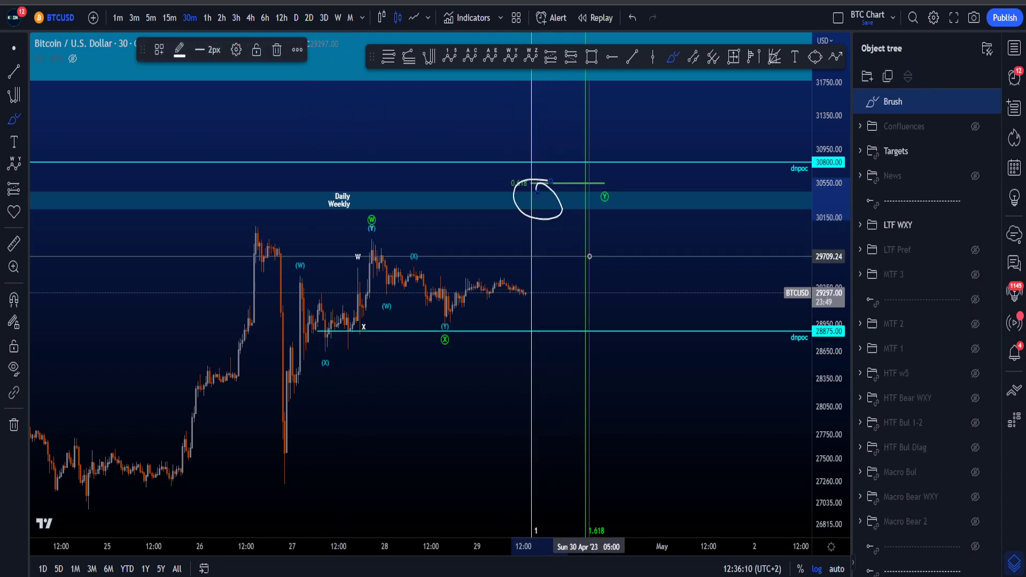
key("ctrl+z")
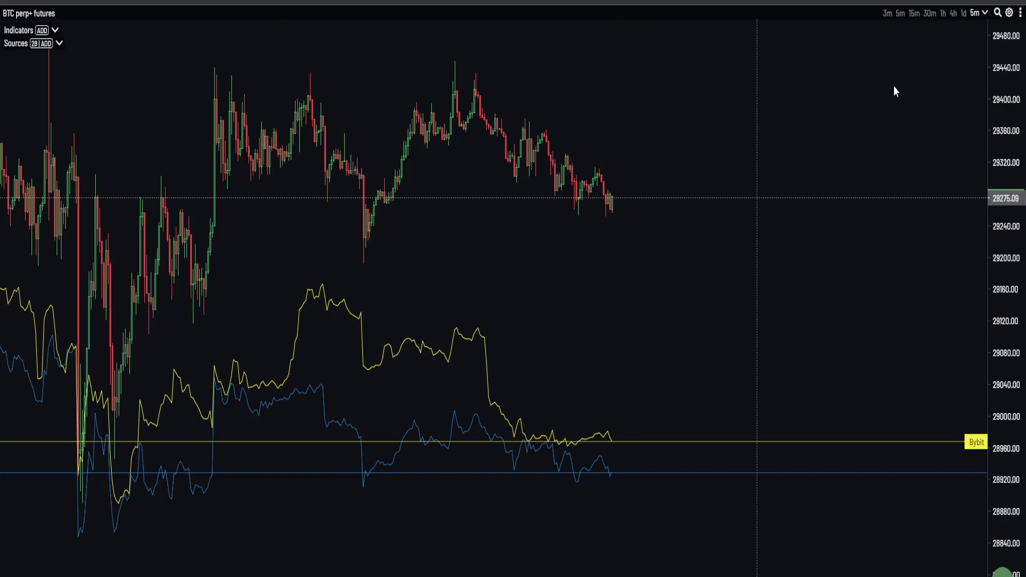
- Switch to the BTC perp+ futures chart, set it to the 15m timeframe and rescale it to fit the whole sell-off and recovery
left_click(917, 14)
left_click_drag(1005, 42, 1001, 459)
left_click_drag(758, 350, 798, 270)
scroll(801, 267, "down", 3)
left_click_drag(999, 222, 997, 355)
scroll(678, 178, "up", 2)
left_click_drag(872, 371, 890, 298)
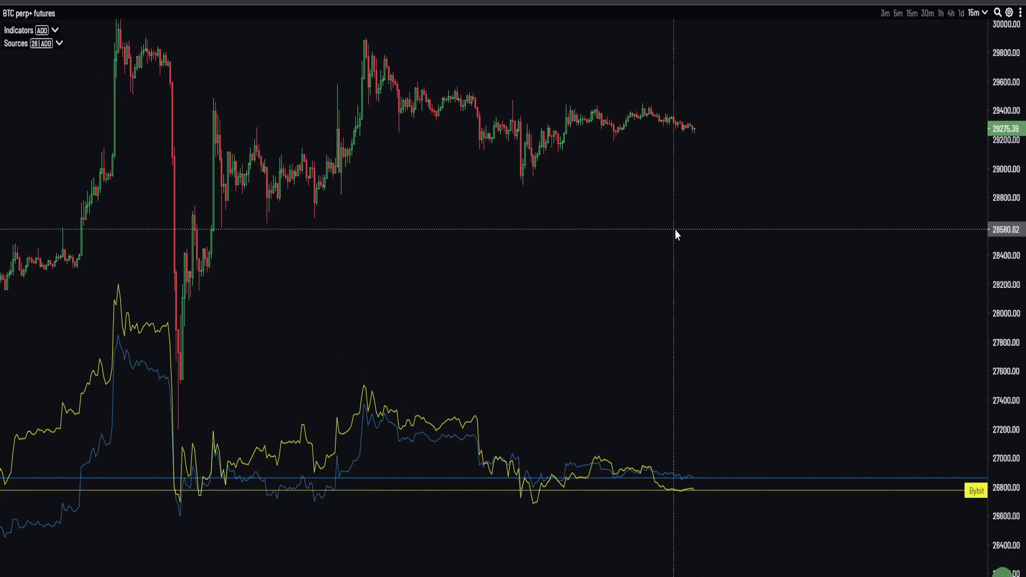
- Compare the yellow Bybit line and the blue line with price at the sharp sell-off low and at the later lows near 28,900
left_click_drag(677, 231, 716, 246)
scroll(676, 249, "up", 2)
scroll(656, 251, "right", 3)
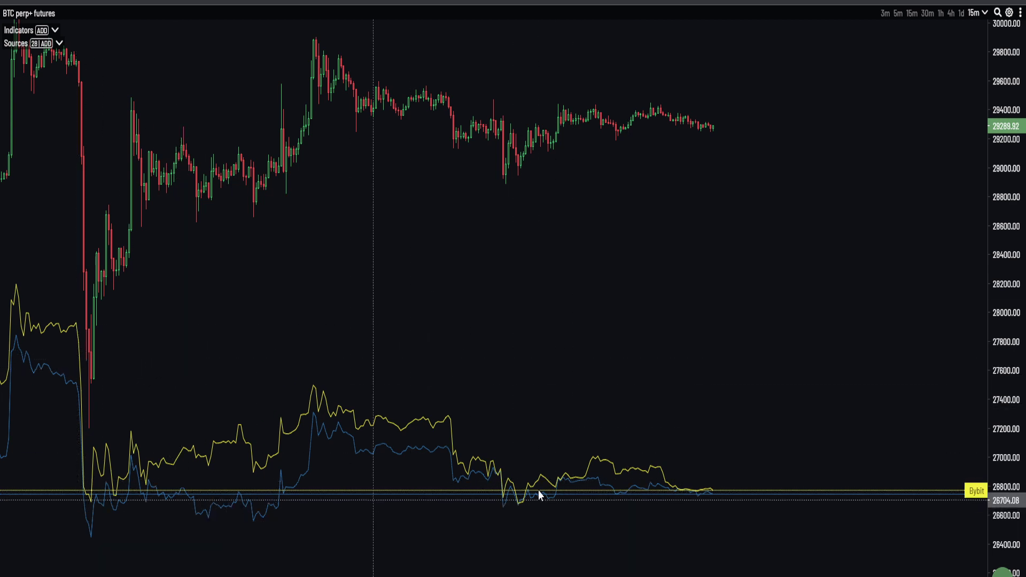
scroll(513, 374, "up", 3)
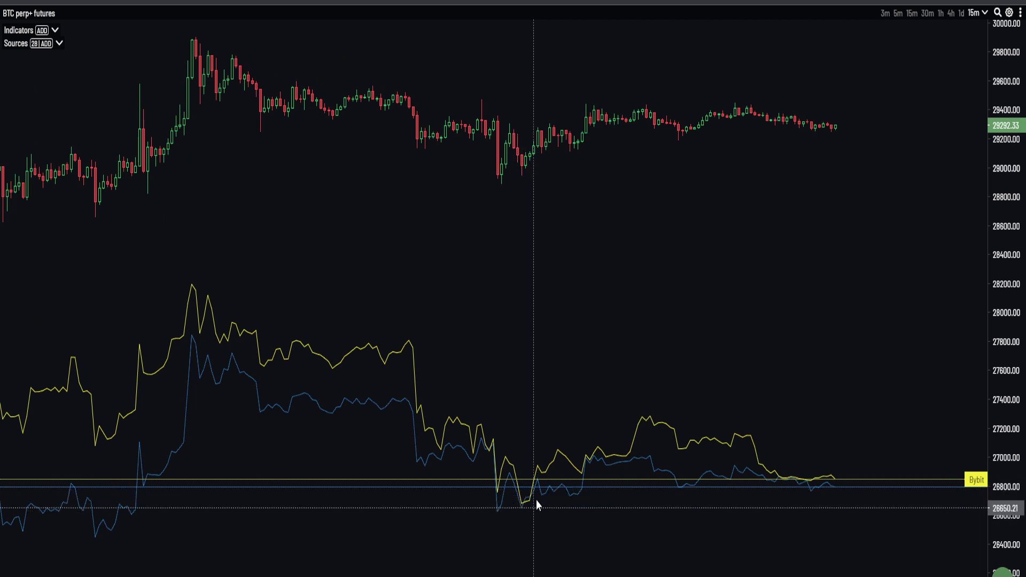
left_click_drag(493, 398, 557, 396)
scroll(557, 395, "down", 2)
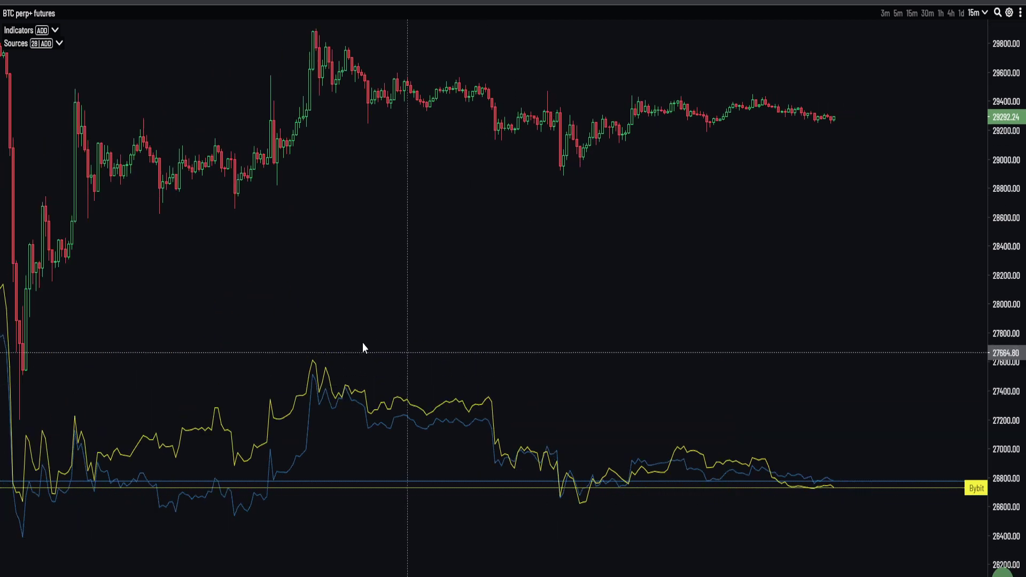
left_click_drag(128, 351, 280, 310)
scroll(257, 332, "up", 1)
scroll(247, 348, "up", 2)
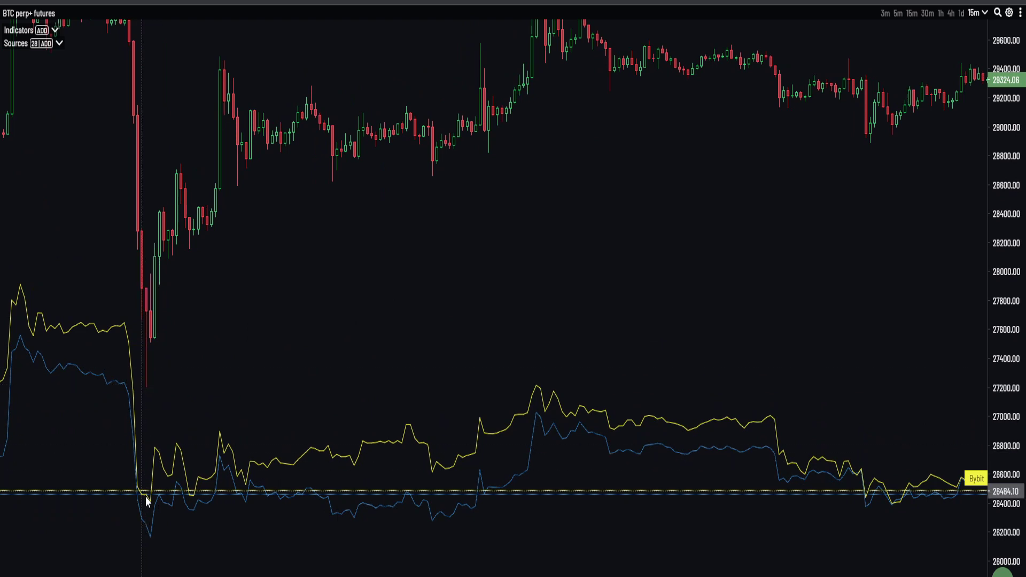
left_click_drag(614, 232, 369, 333)
scroll(539, 304, "down", 5)
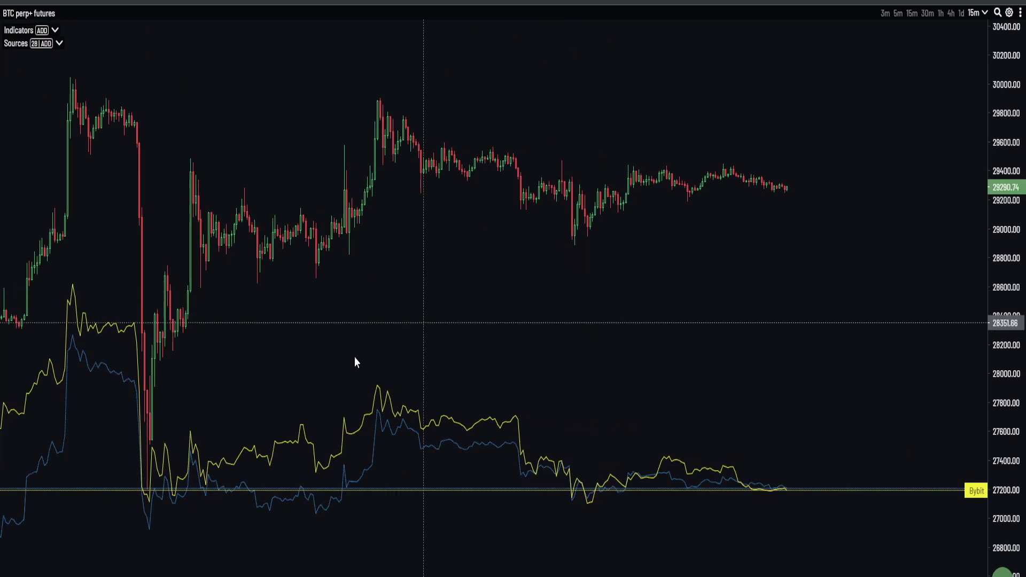
left_click_drag(568, 292, 538, 255)
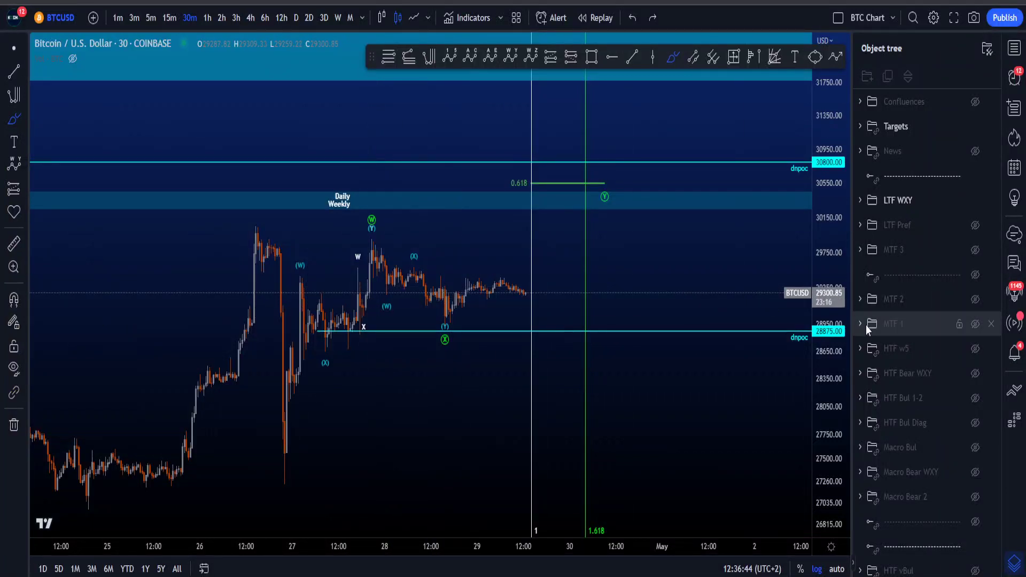
- Switch to TradingView, rescale the BTCUSD chart, and brush marks over the green W high and up from green X, removing them
left_click_drag(573, 229, 573, 200)
mouse_move(357, 228)
left_mouse_down()
mouse_move(406, 230)
mouse_move(380, 233)
left_mouse_up()
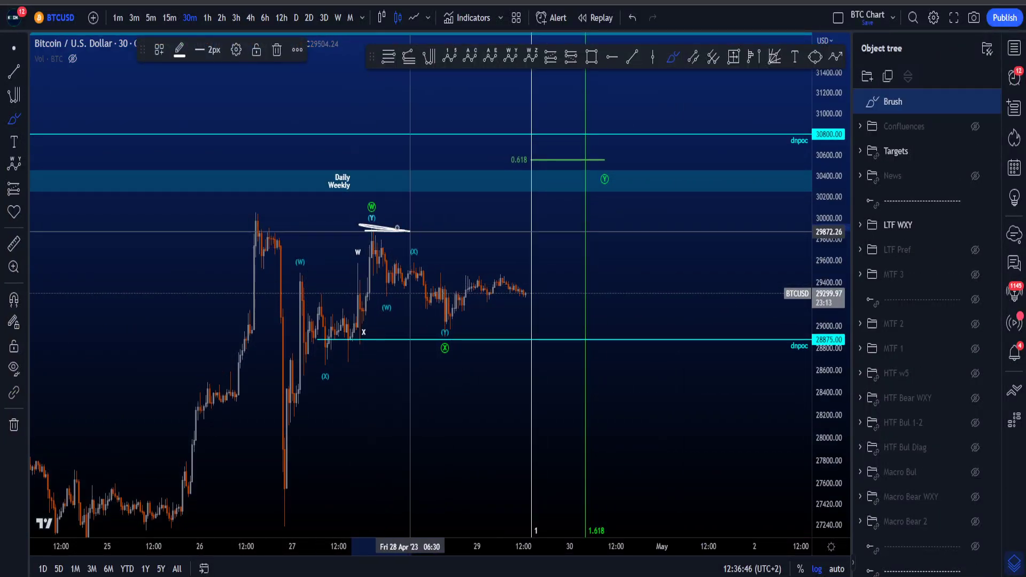
key("ctrl+z")
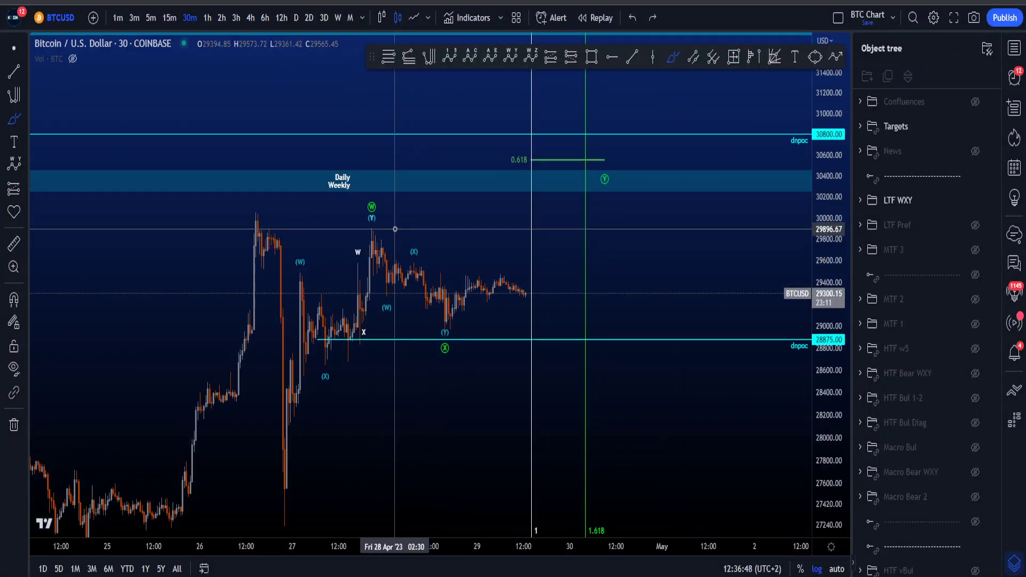
mouse_move(444, 337)
left_mouse_down()
mouse_move(514, 270)
mouse_move(451, 345)
mouse_move(551, 273)
left_mouse_up()
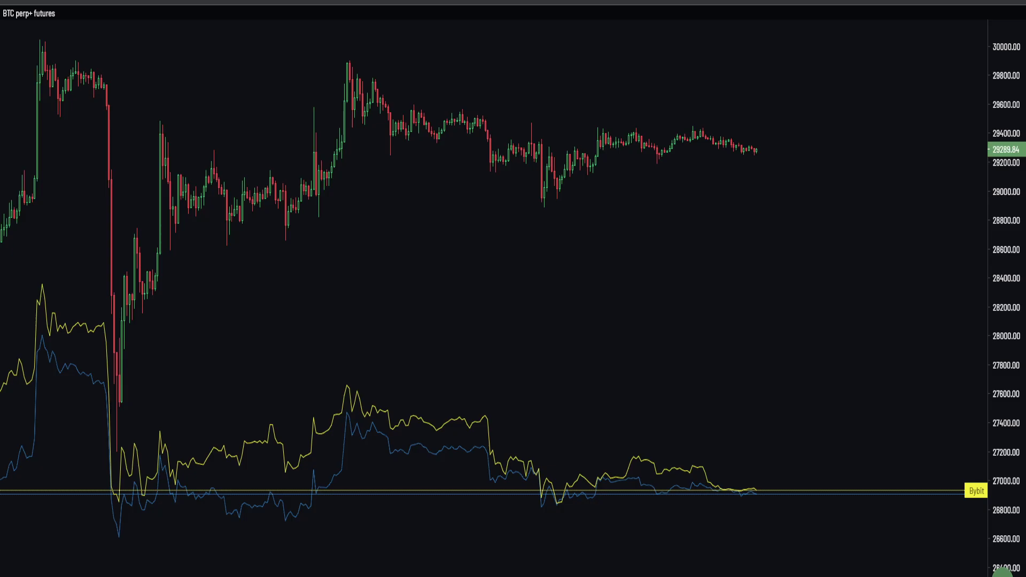
- Switch to the BTC perp+ futures chart and examine price against the yellow Bybit and blue lines since the latest major low
left_click_drag(903, 336, 845, 387)
left_click_drag(993, 492, 963, 114)
scroll(759, 234, "up", 7)
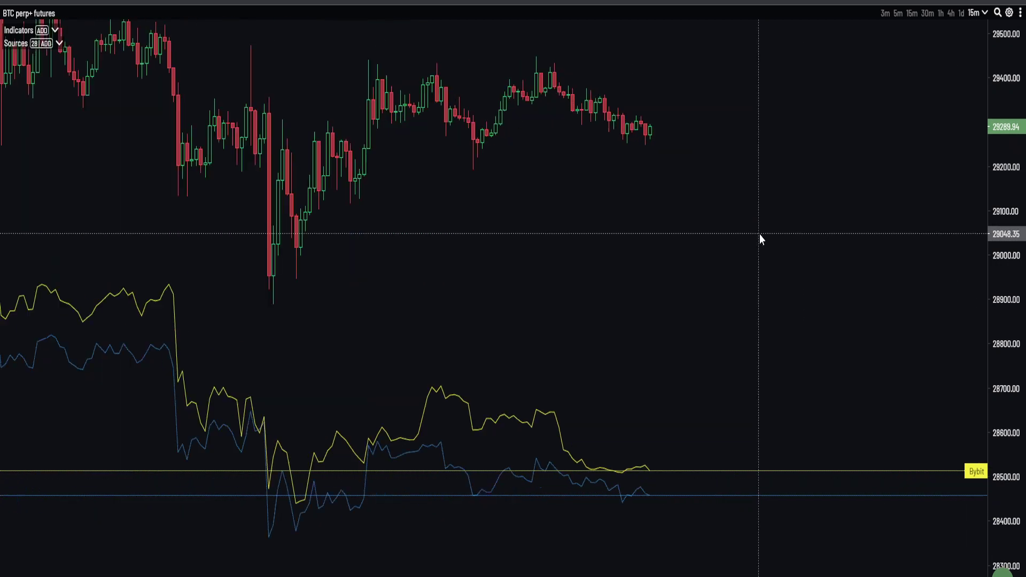
scroll(732, 227, "up", 2)
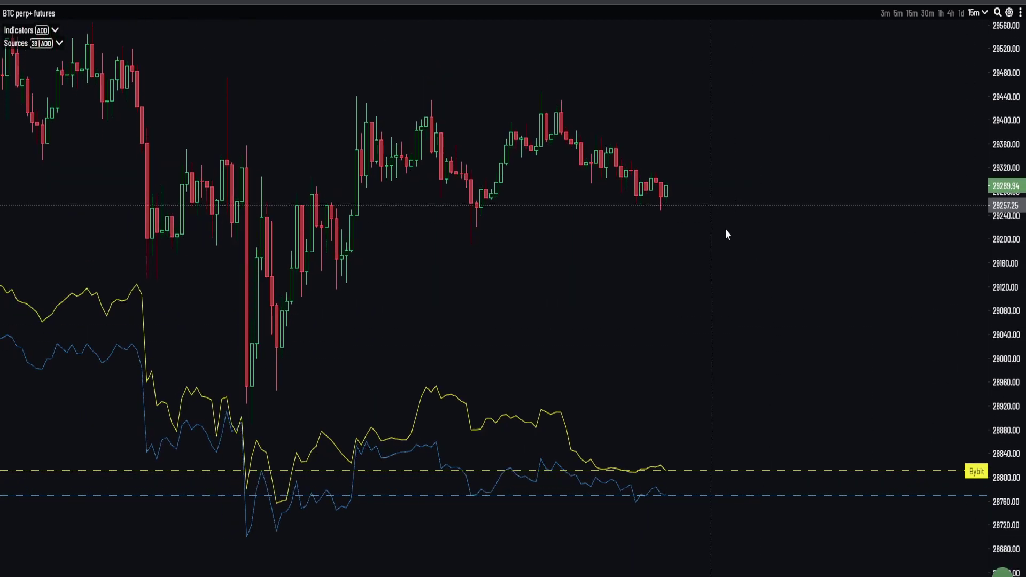
scroll(745, 213, "up", 3)
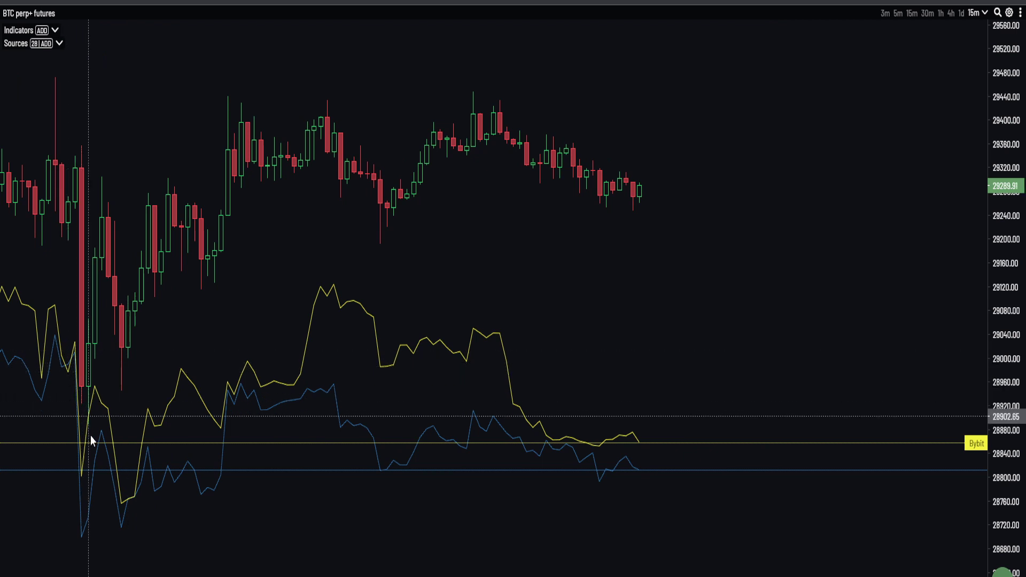
left_click_drag(455, 256, 412, 270)
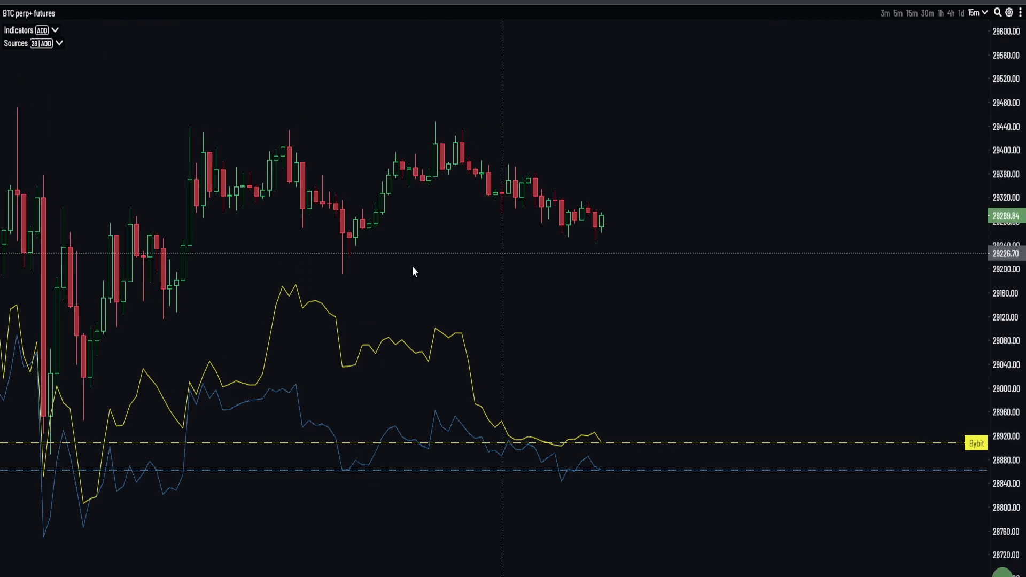
- Set the BTC perp+ futures chart and TradingView's BTCUSD chart to the 5m timeframe, enlarging the recent BTCUSD price range
left_click(899, 14)
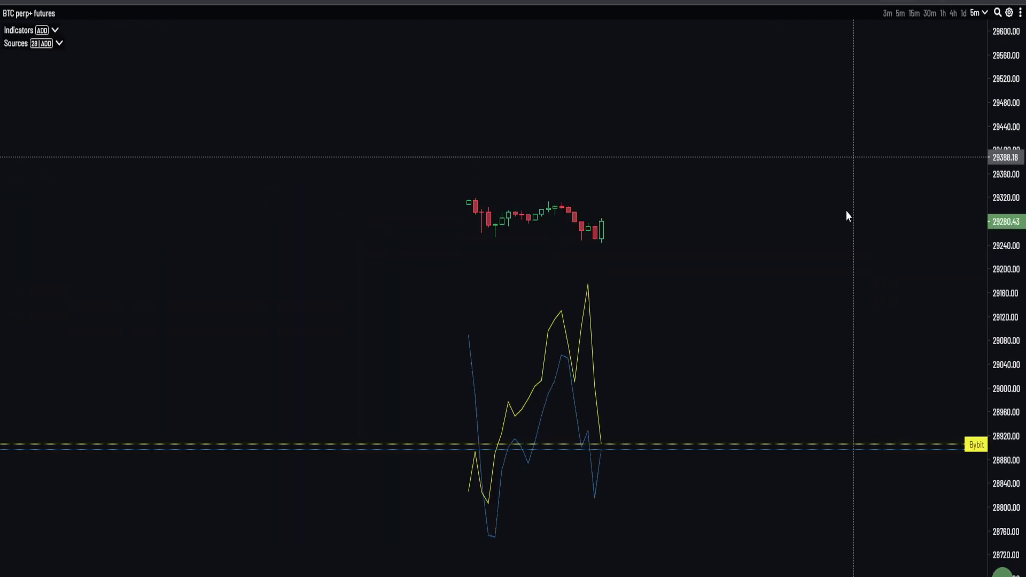
left_click_drag(739, 253, 706, 260)
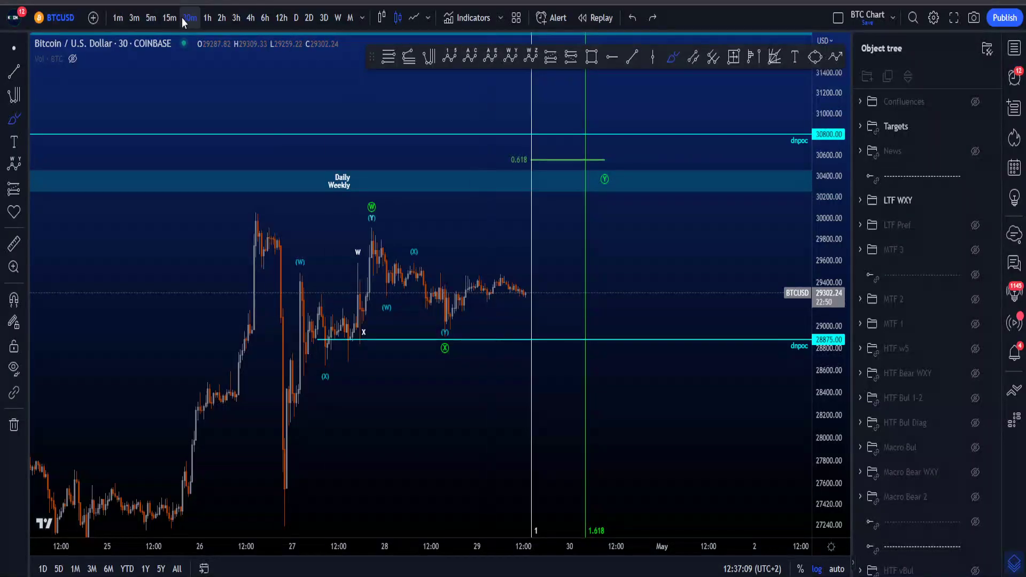
left_click(151, 17)
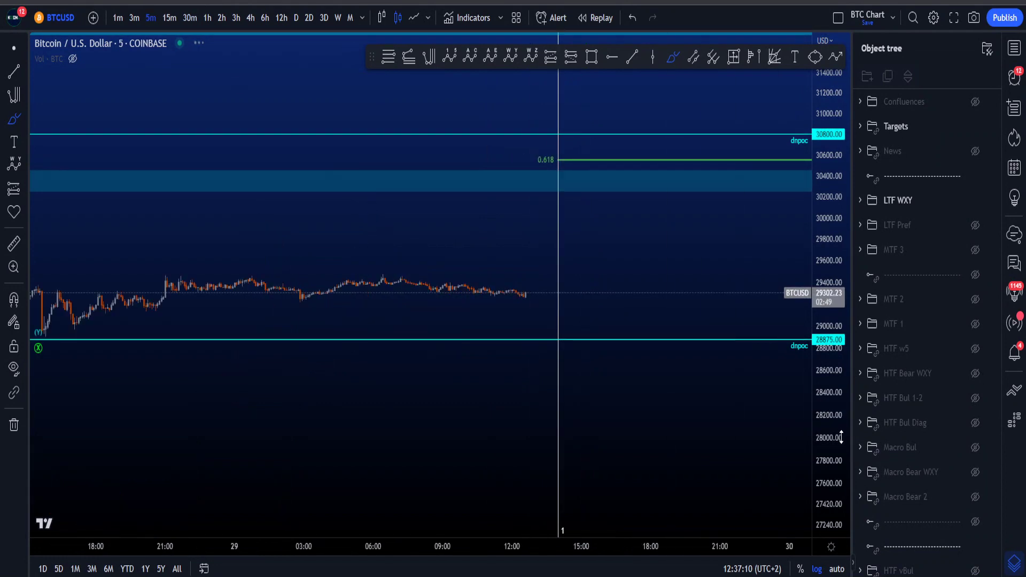
left_click_drag(821, 390, 832, 193)
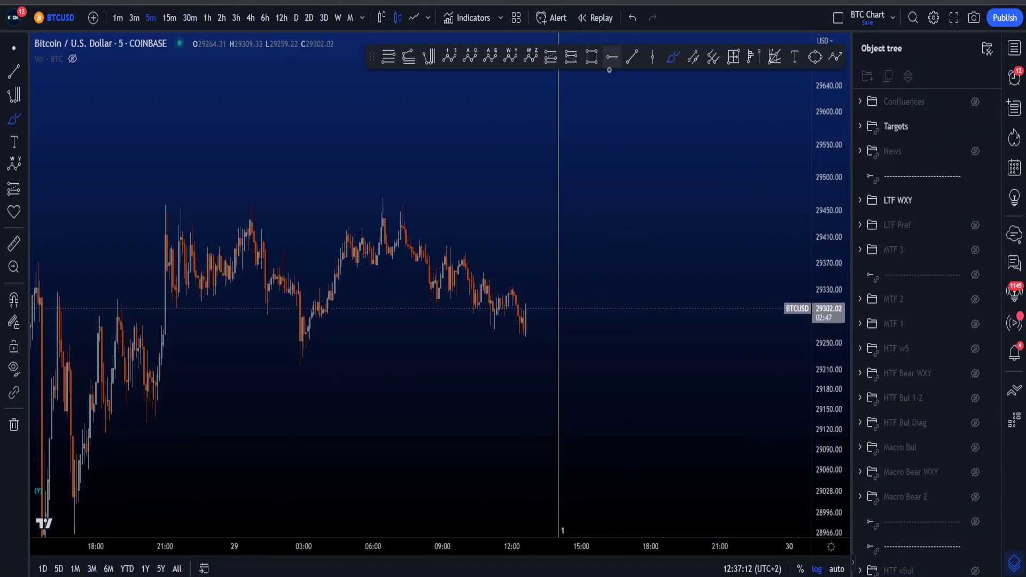
- Brush a mark linking the 03:00 low to the latest low on the BTCUSD chart, and delete it
mouse_move(309, 346)
left_mouse_down()
mouse_move(297, 351)
mouse_move(447, 348)
mouse_move(539, 328)
left_mouse_up()
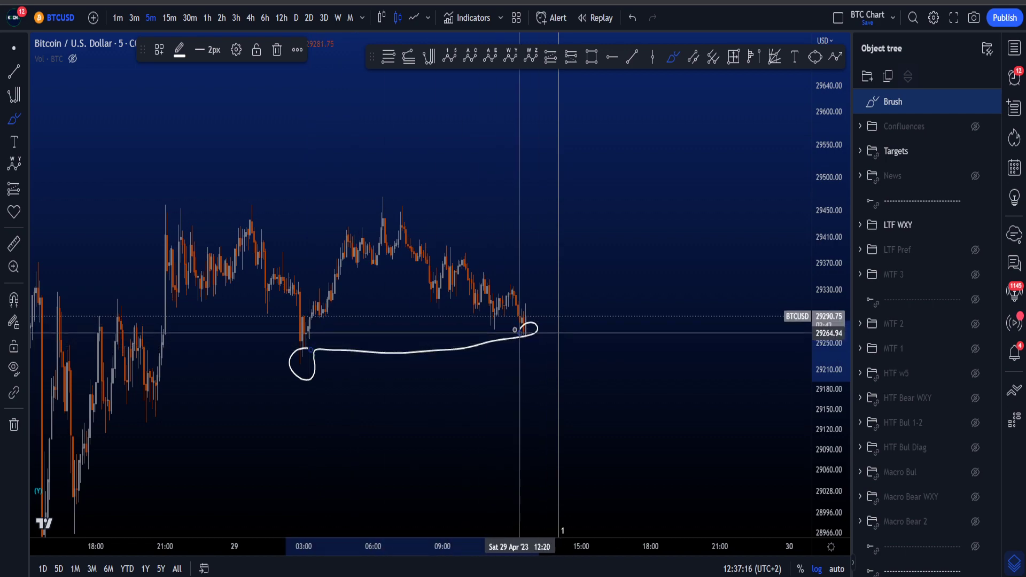
key("Delete")
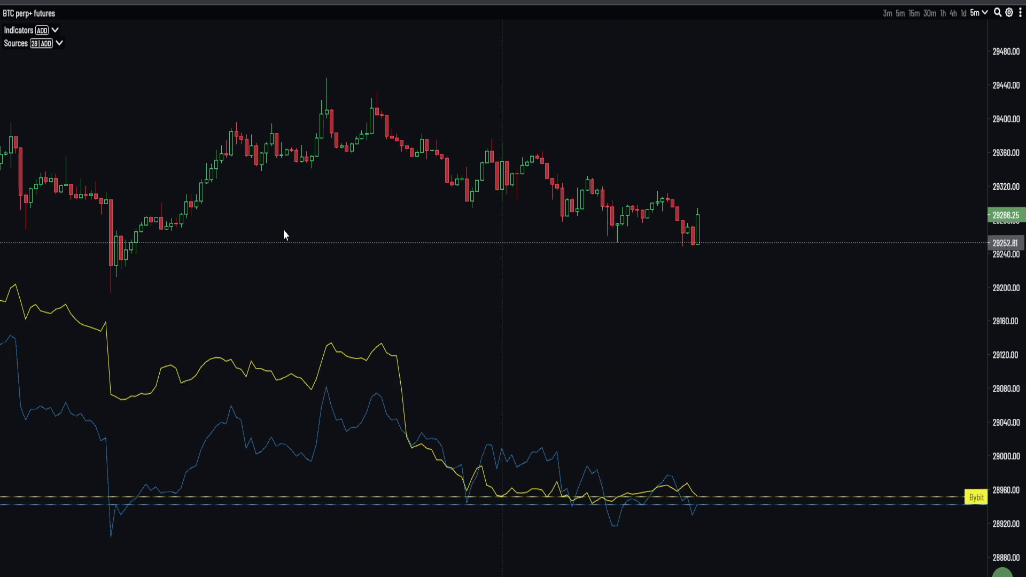
- Switch to the BTC perp+ futures chart, focus on the recent price range, and hide the blue CVD (BTC PERP) line
scroll(303, 220, "up", 4)
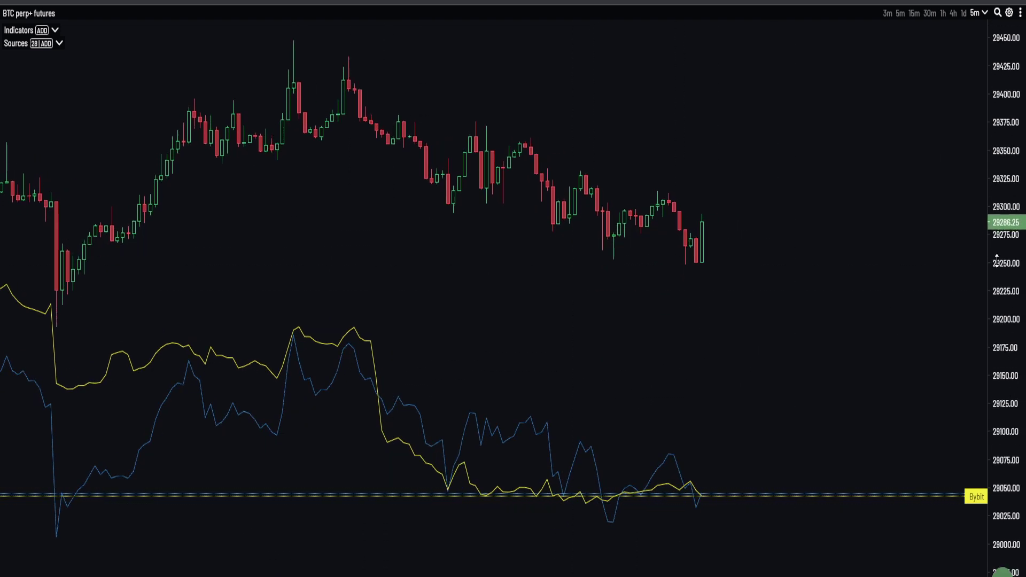
scroll(659, 154, "up", 5)
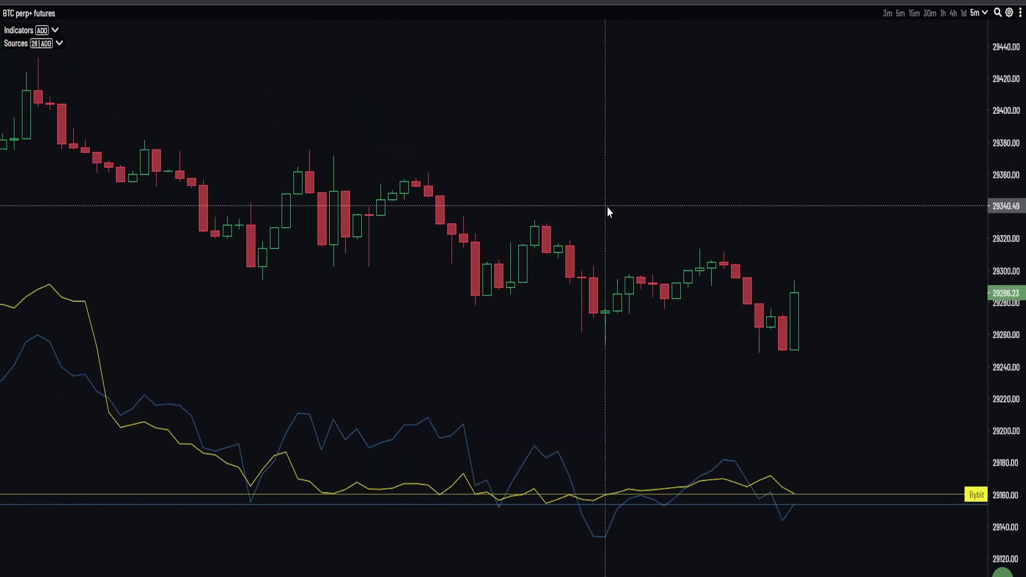
scroll(698, 217, "down", 6)
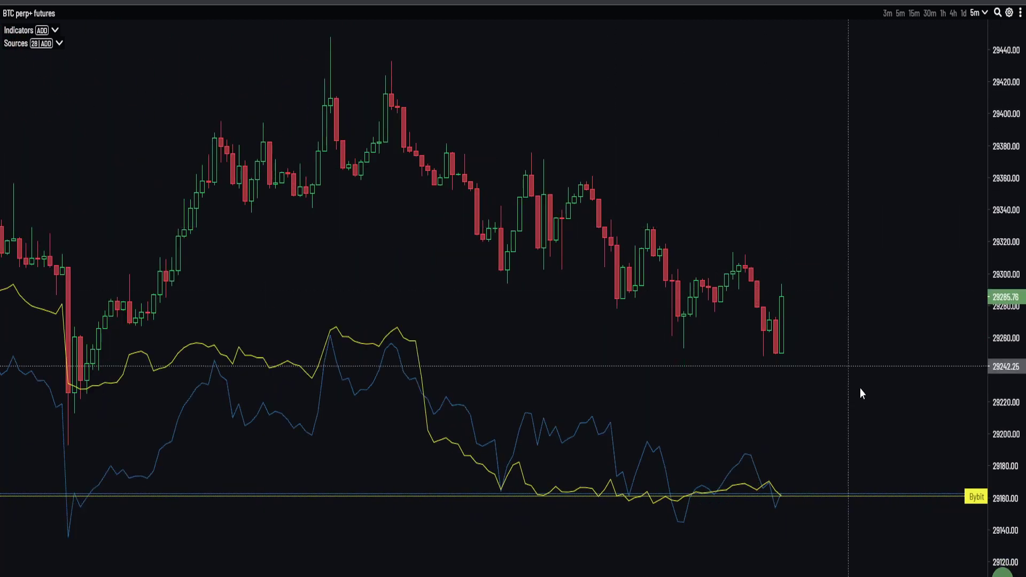
left_click_drag(860, 388, 847, 376)
left_click_drag(999, 402, 958, 300)
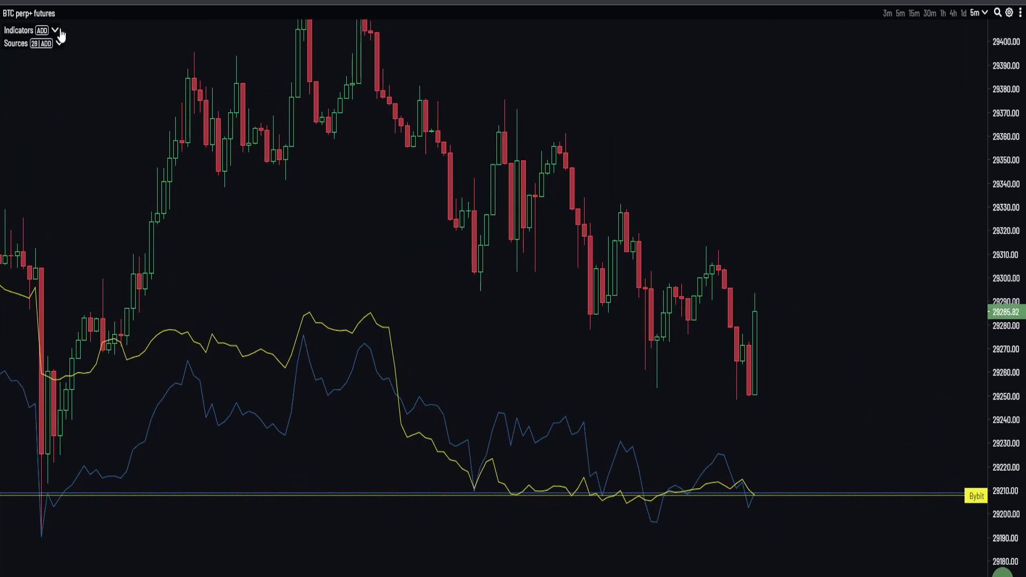
left_click(67, 59)
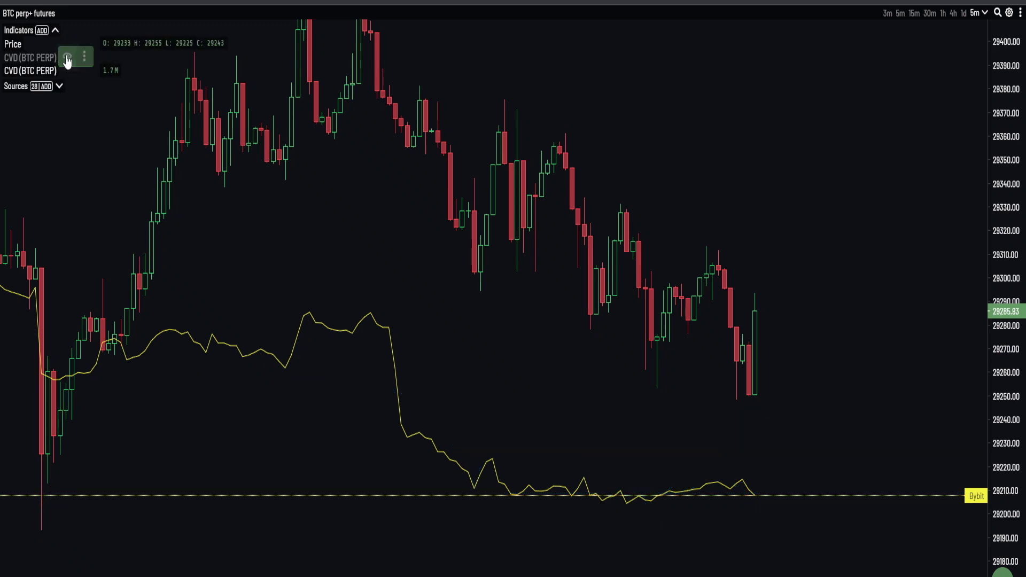
- Compare price with the yellow Bybit CVD line between the sharp sell-off low and the latest lows
scroll(755, 355, "up", 2)
scroll(787, 337, "down", 3)
scroll(830, 350, "down", 4)
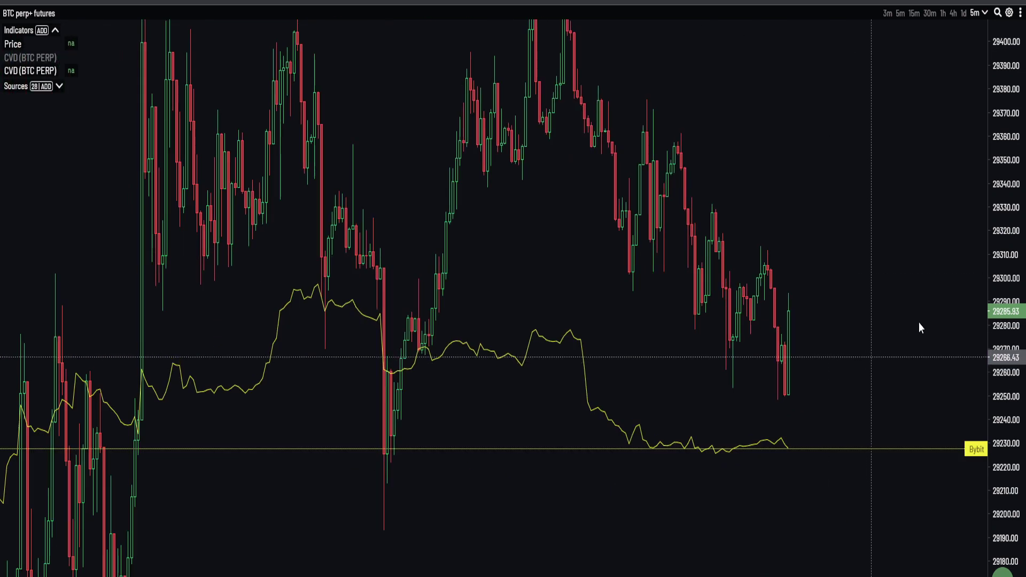
left_click_drag(1000, 323, 995, 419)
left_click_drag(874, 410, 824, 383)
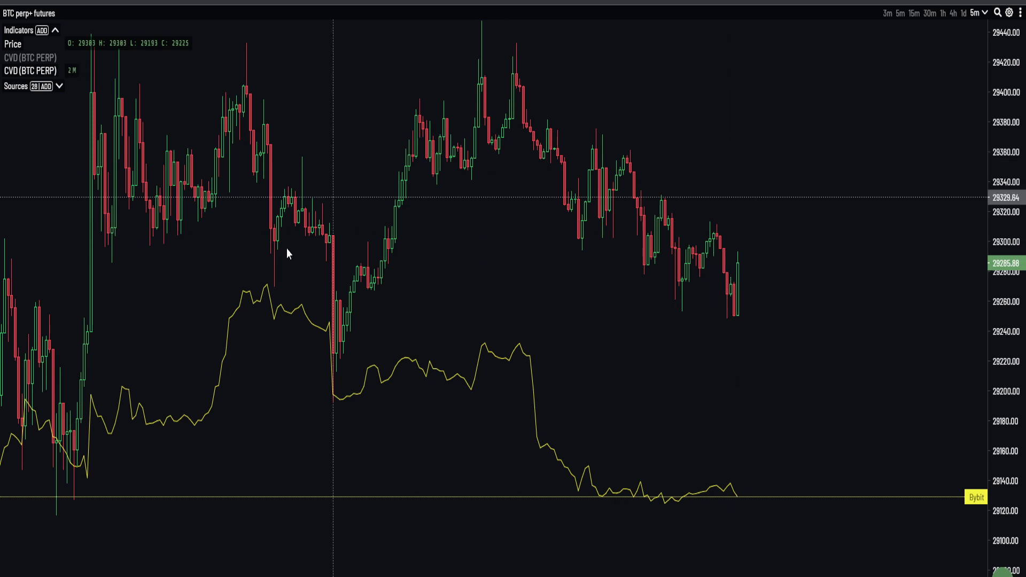
left_click_drag(703, 348, 737, 270)
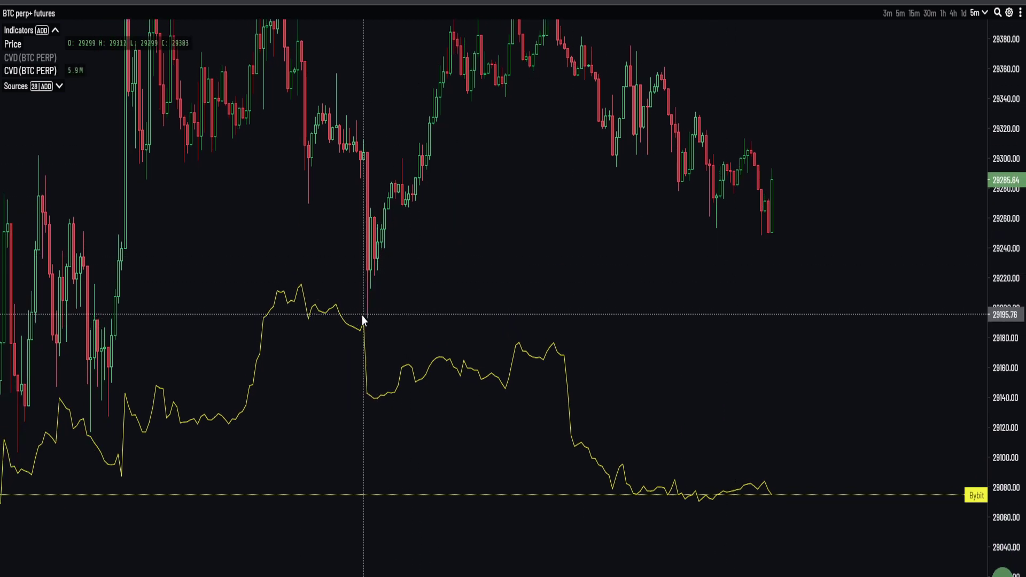
scroll(573, 313, "up", 2)
left_click_drag(796, 297, 639, 375)
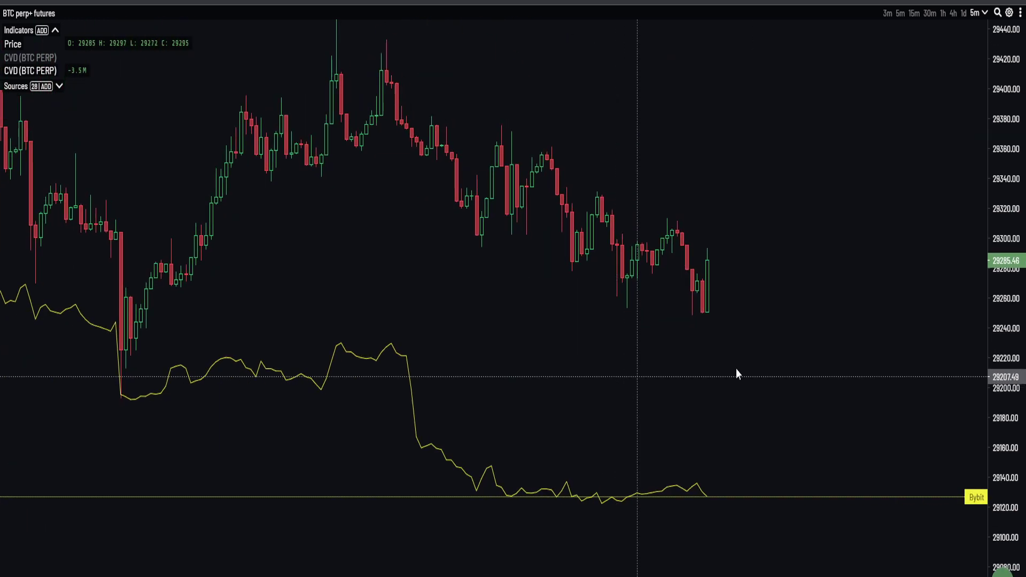
left_click_drag(1020, 470, 1016, 411)
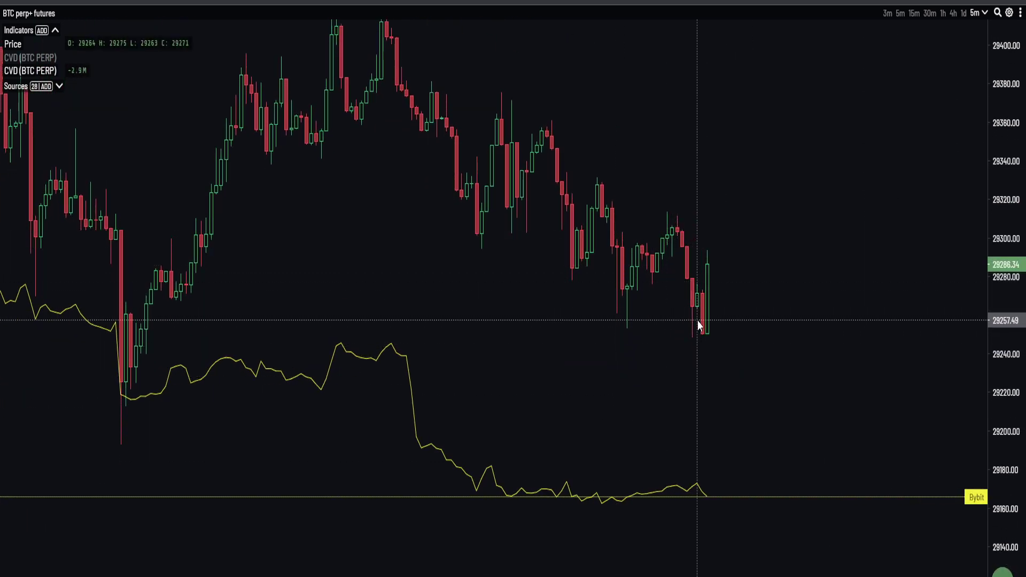
scroll(694, 321, "up", 2)
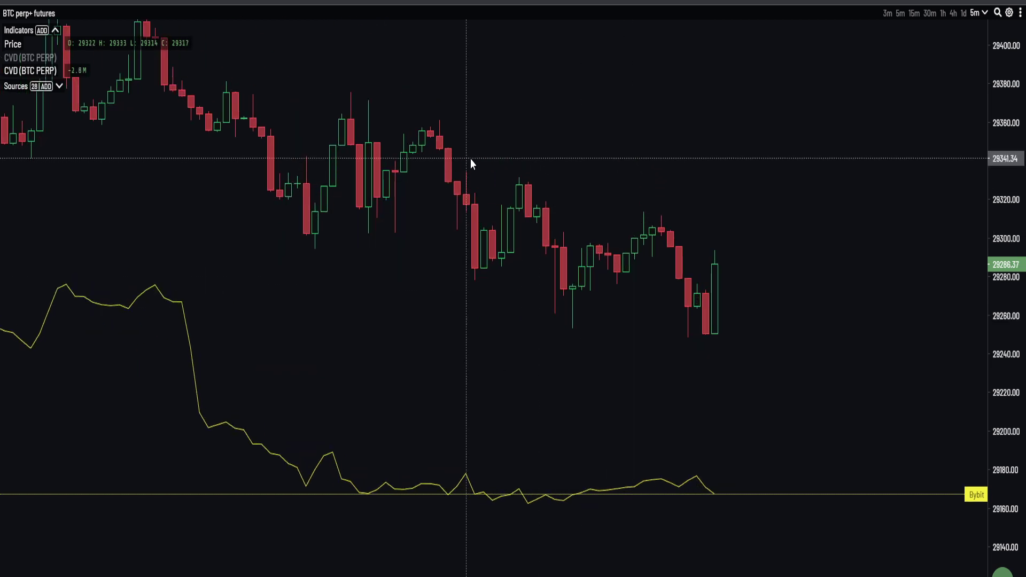
scroll(630, 206, "up", 3)
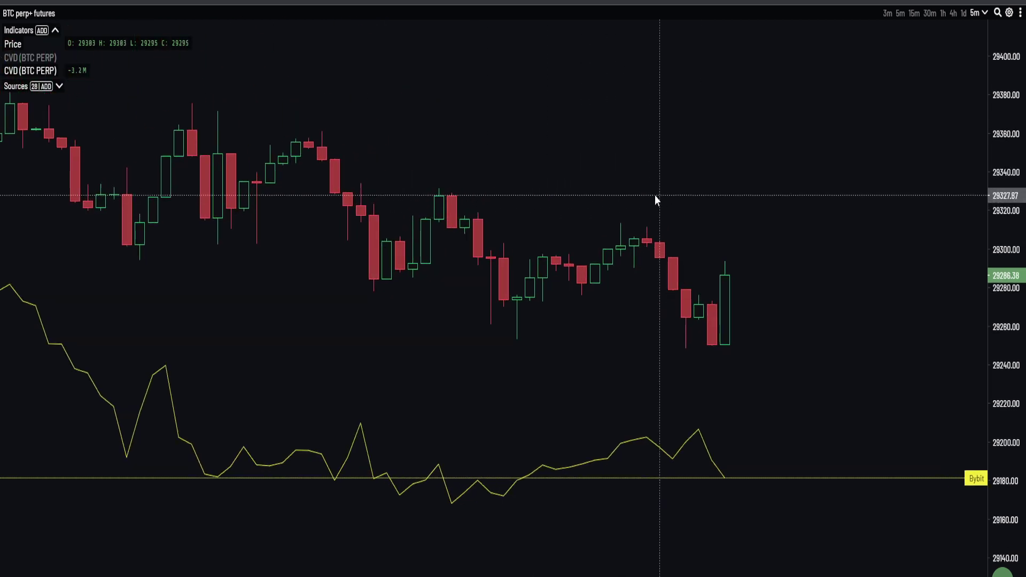
scroll(635, 209, "down", 2)
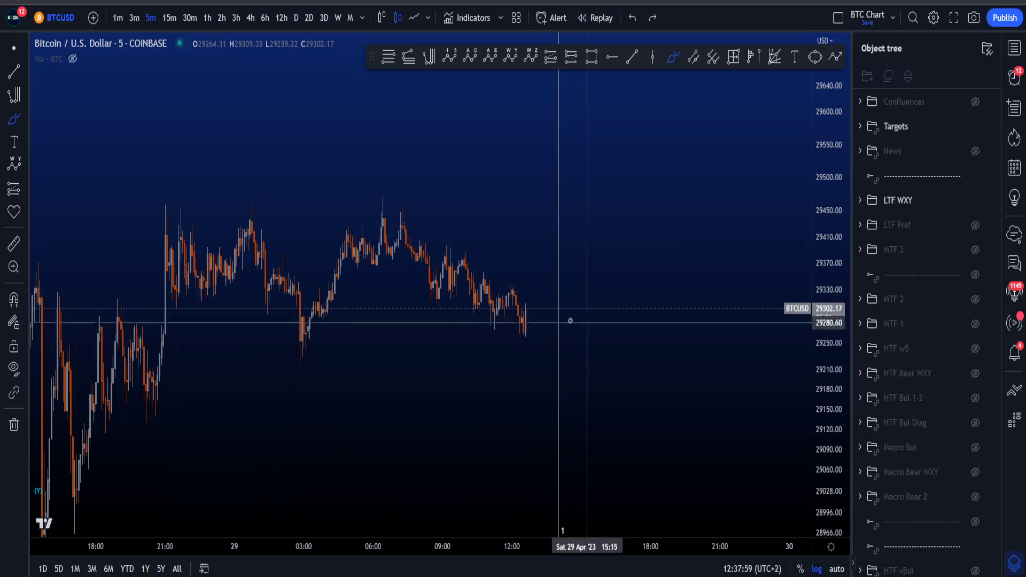
- Switch to TradingView, show the BTCUSD volume bars, and brush marks at the latest candles and their volume
mouse_move(541, 323)
left_mouse_down()
mouse_move(458, 253)
mouse_move(545, 320)
mouse_move(541, 313)
left_mouse_up()
key("Delete")
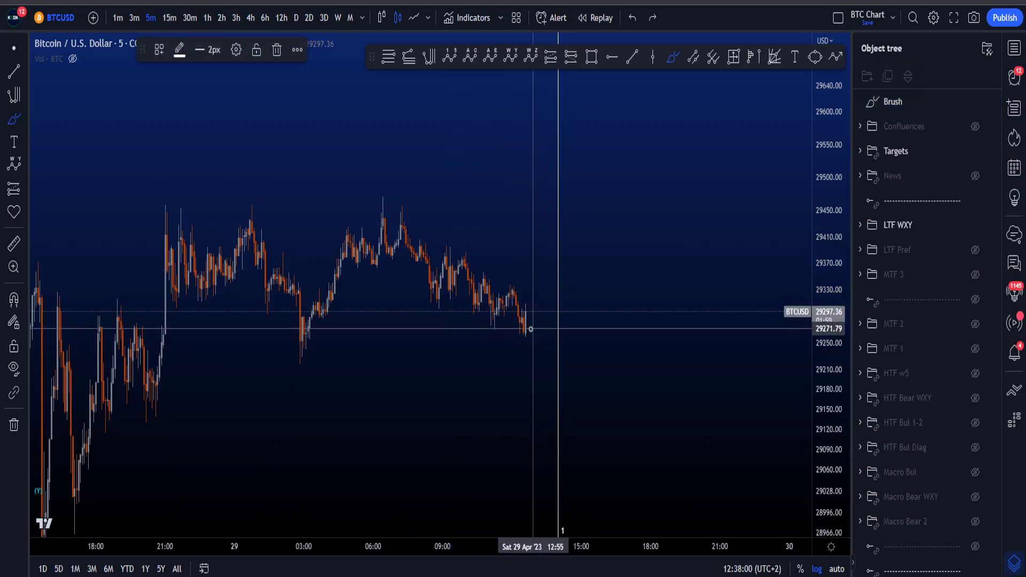
left_click(73, 58)
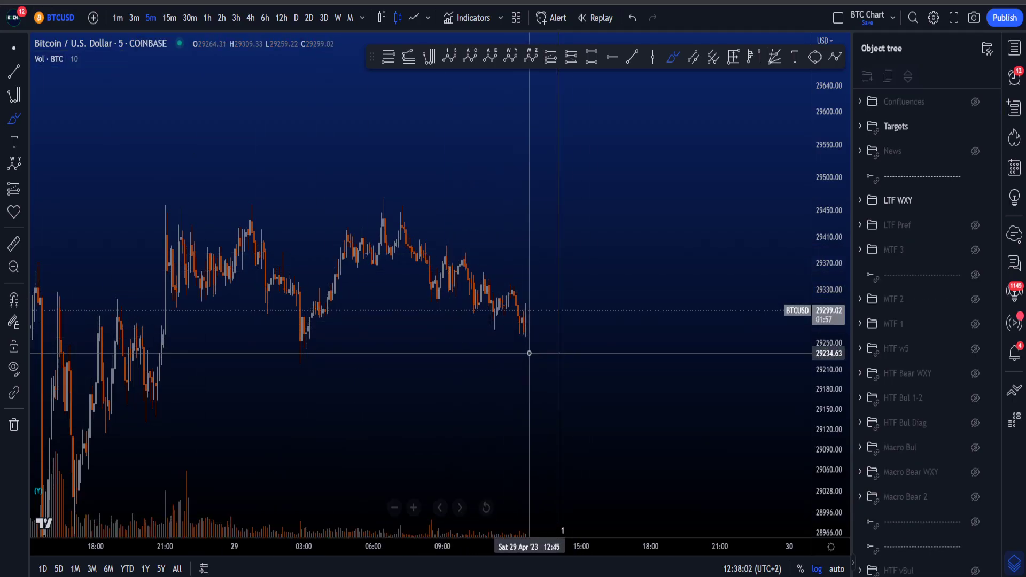
scroll(529, 348, "up", 3)
left_click_drag(262, 512, 252, 505)
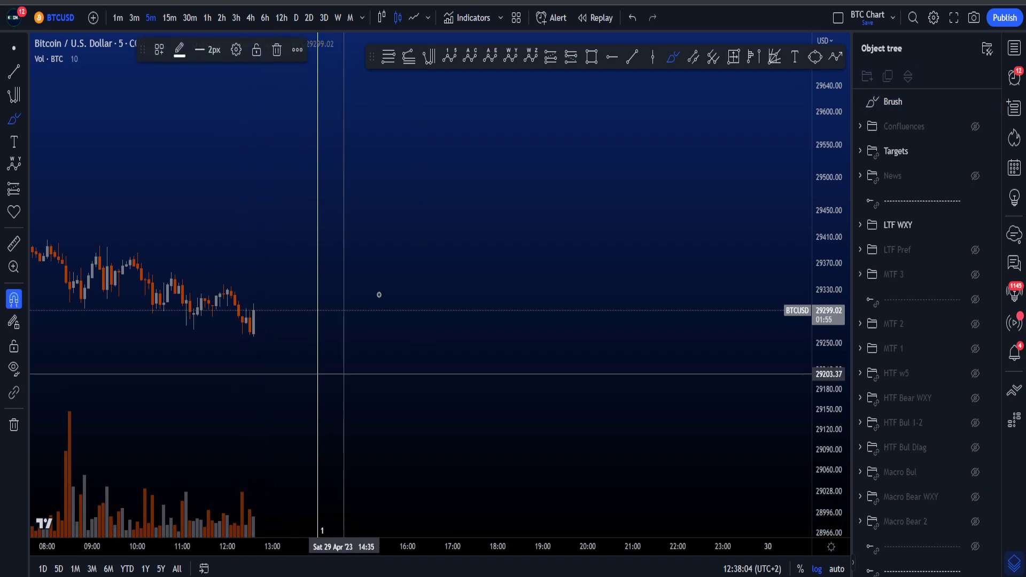
- Switch to the BTC perp+ futures chart and compare the latest candle highs and lows with the yellow Bybit line
scroll(377, 293, "up", 3)
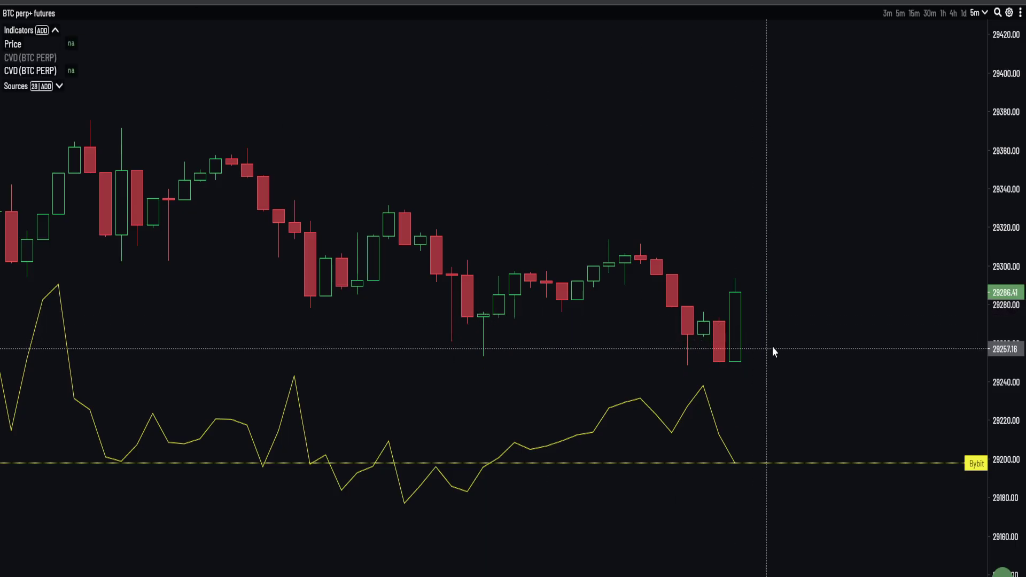
scroll(732, 353, "down", 2)
scroll(628, 331, "up", 3)
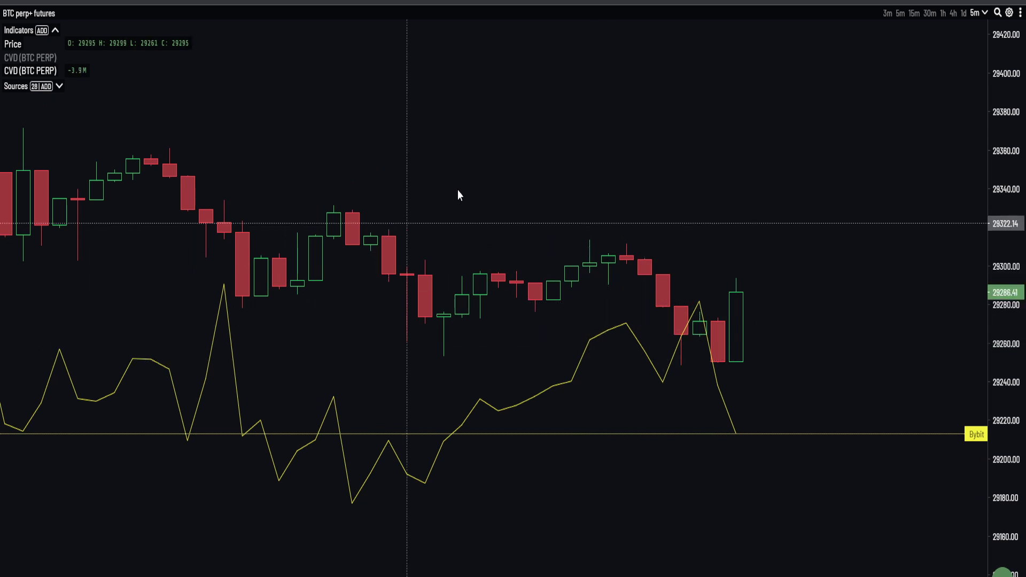
left_click_drag(463, 191, 627, 224)
left_click_drag(995, 326, 993, 209)
left_click_drag(888, 267, 877, 188)
scroll(768, 221, "up", 2)
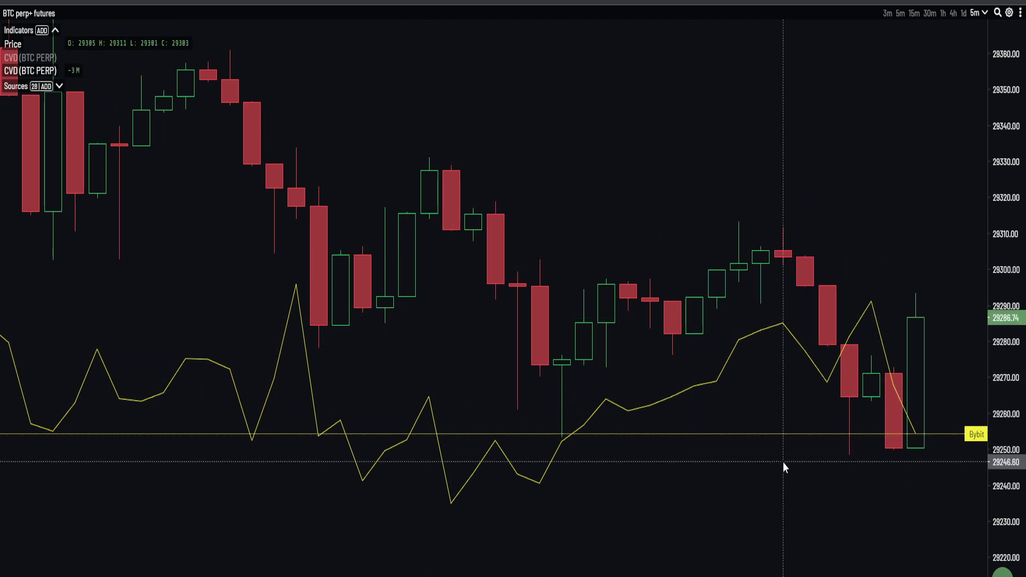
left_click_drag(781, 460, 727, 420)
left_click_drag(754, 287, 702, 254)
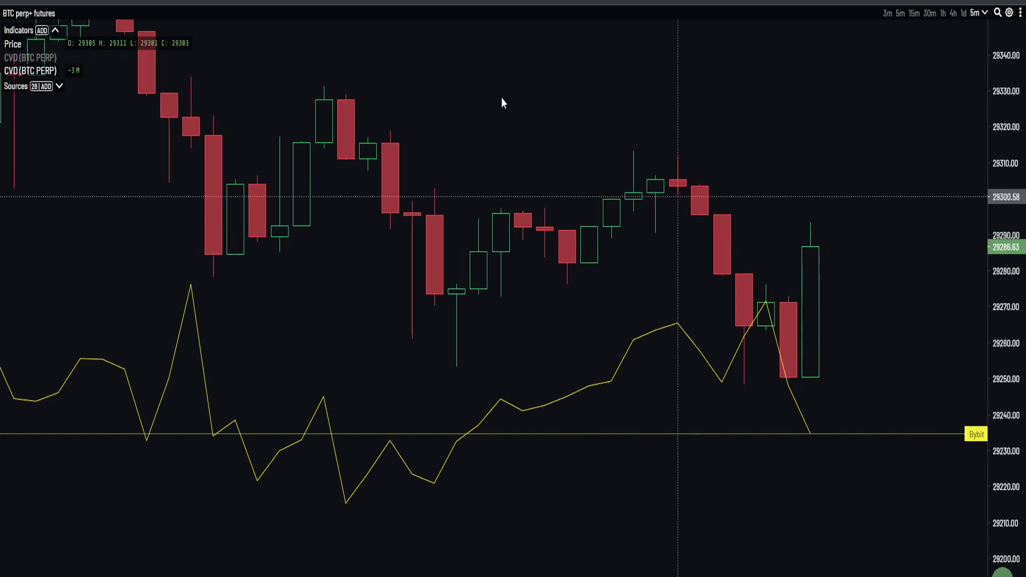
left_click_drag(632, 264, 592, 242)
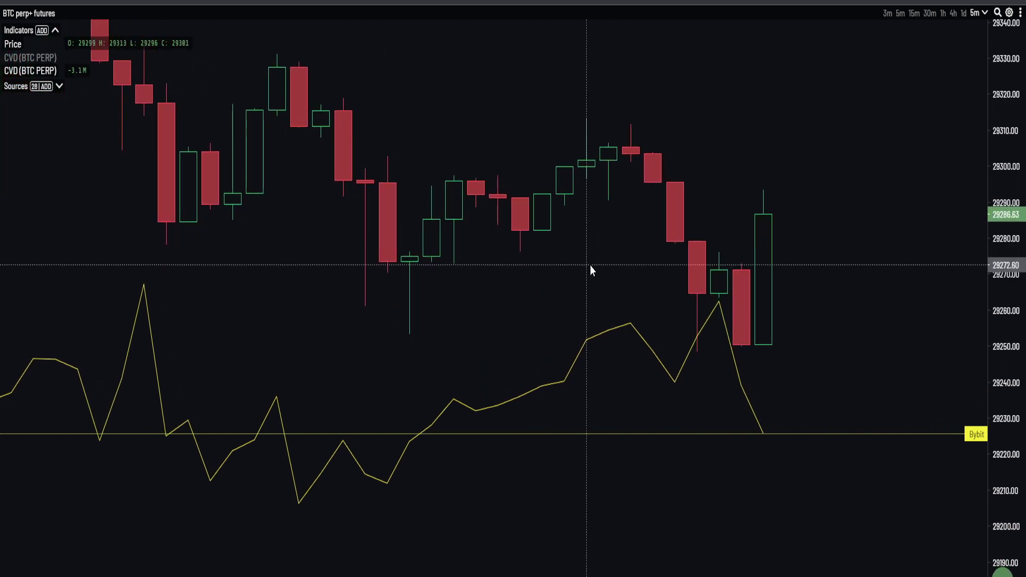
scroll(590, 265, "down", 2)
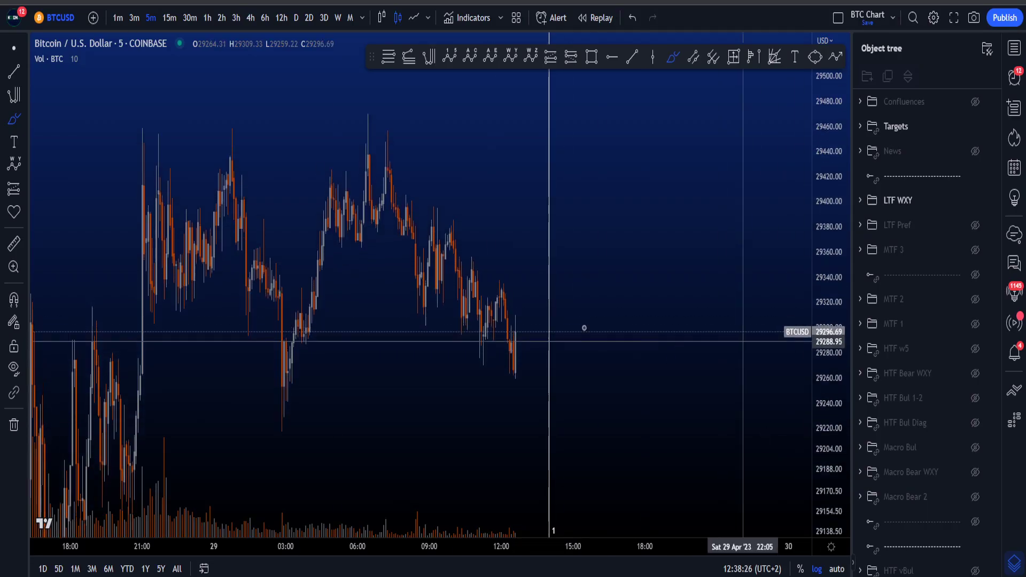
- Switch to TradingView and brush marks over BTCUSD's two latest lower highs and the low between them, undoing each mark
scroll(584, 328, "up", 5)
left_click_drag(451, 248, 520, 292)
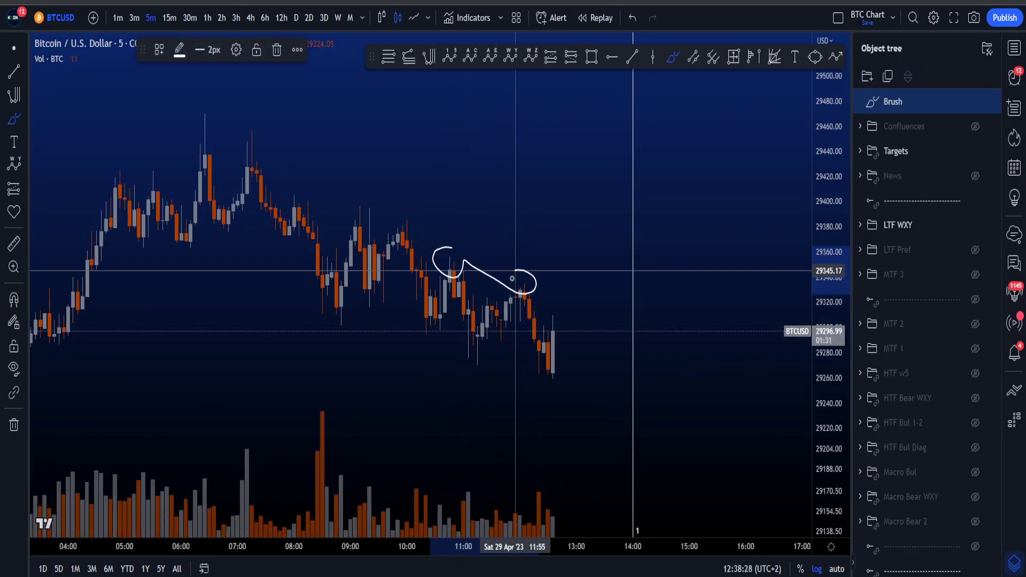
key("ctrl+z")
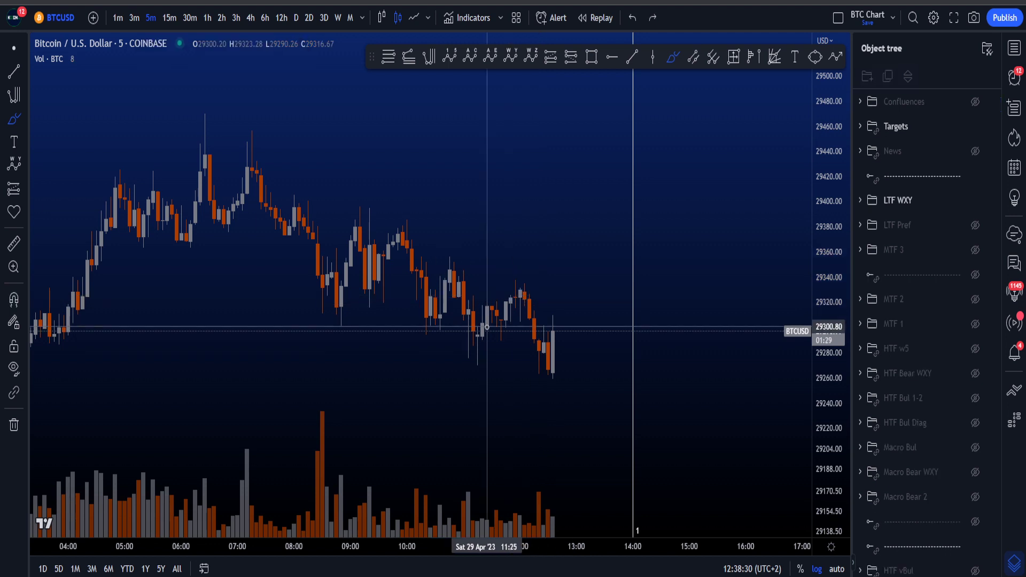
left_click_drag(489, 367, 470, 365)
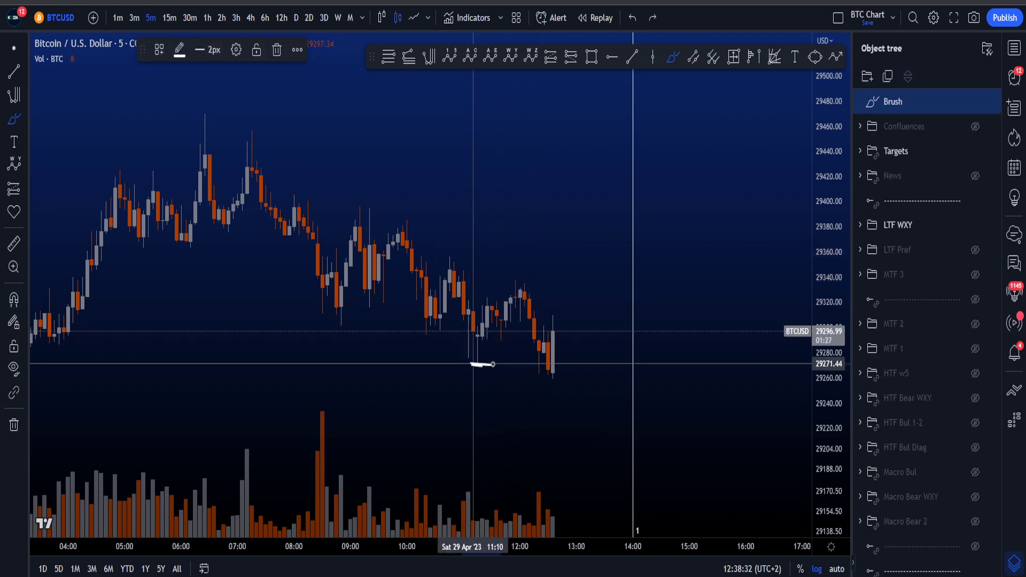
key("ctrl+z")
left_click_drag(468, 267, 527, 291)
key("ctrl+z")
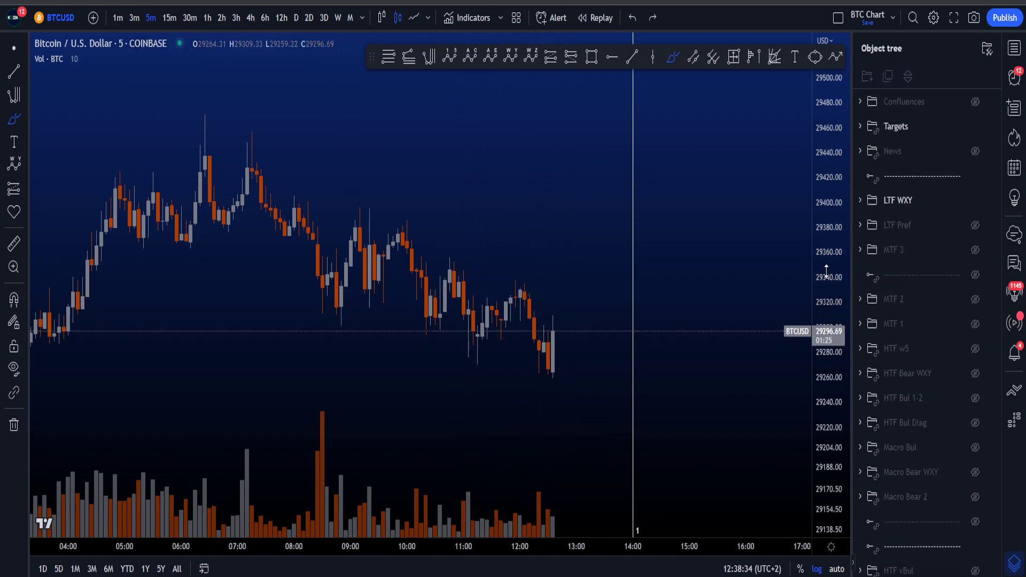
- Brush a line from BTCUSD's 03:00 low toward the recent lows on a wider price range, and undo it
left_click_drag(825, 272, 823, 398)
scroll(645, 365, "down", 5)
left_click_drag(327, 383, 623, 337)
key("ctrl+z")
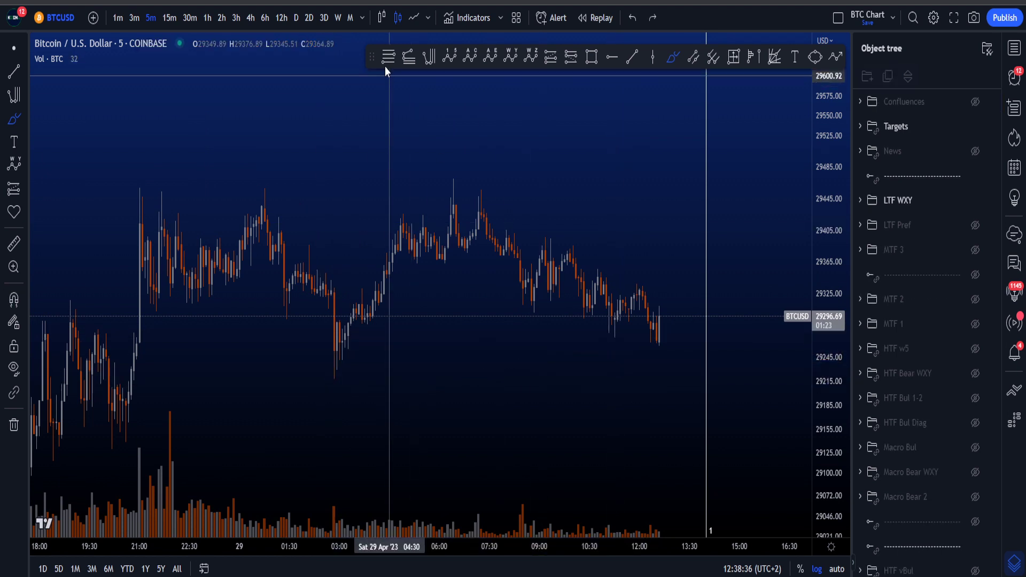
- Draw a Fib Retracement from the 29217.65 low to the 29470.00 high and apply the template with levels 0.618, 0.66, 0.786 and 0.886
left_click(334, 379)
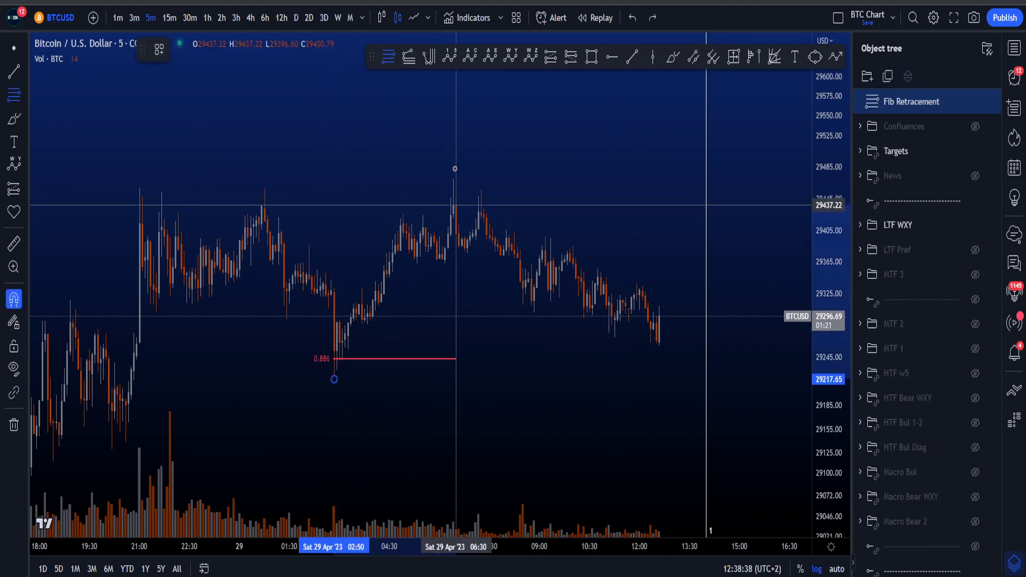
left_click(453, 179)
left_click(389, 52)
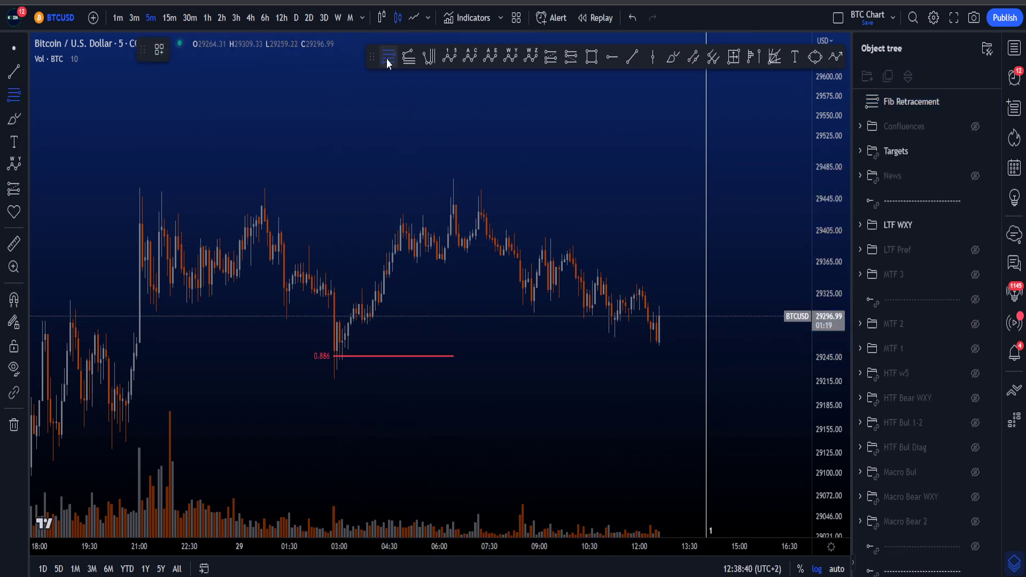
left_click(354, 356)
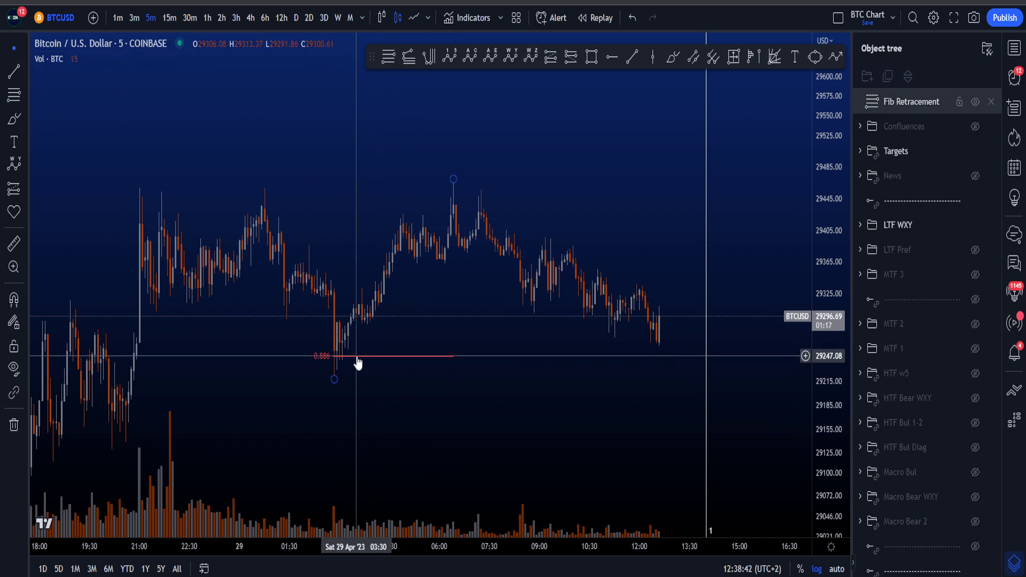
left_click(160, 48)
left_click(182, 134)
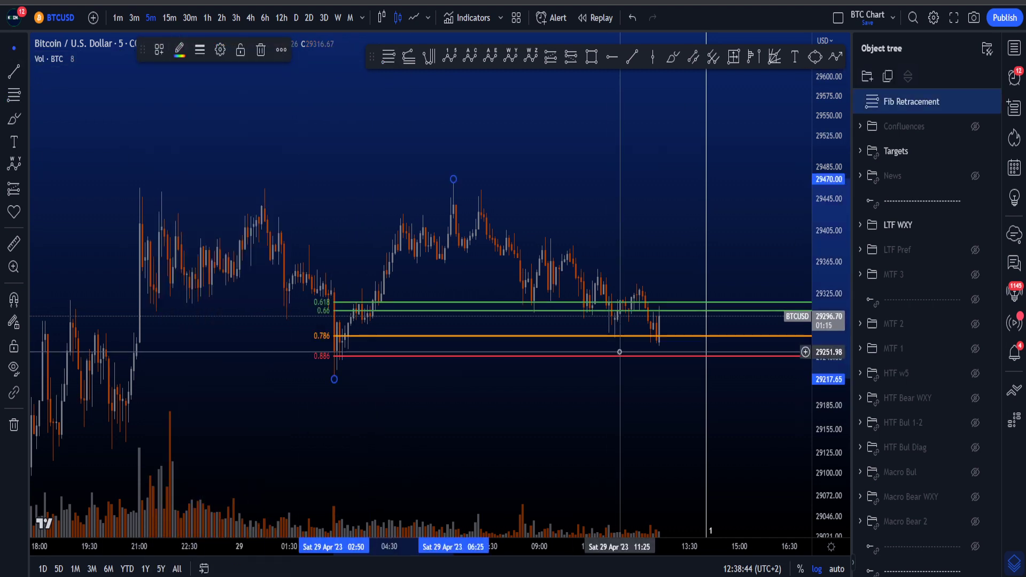
- Set the BTCUSD chart with the retracement levels to the 15m timeframe
left_click_drag(664, 380, 646, 380)
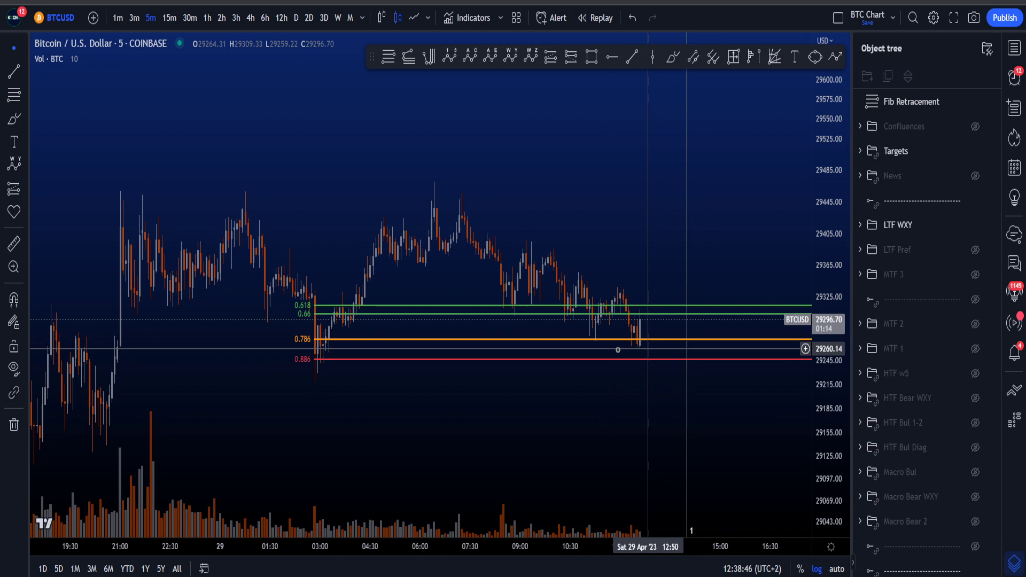
left_click(169, 18)
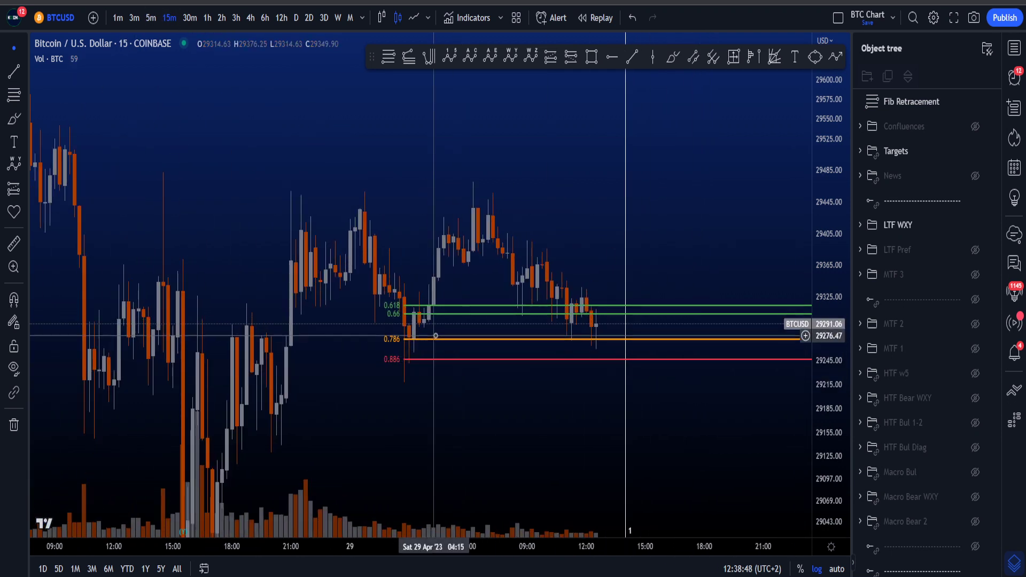
- Move the Fib Retracement forward in time so its levels start near 07:30 on 29 Apr, keeping the same price levels
left_click_drag(436, 335, 540, 336)
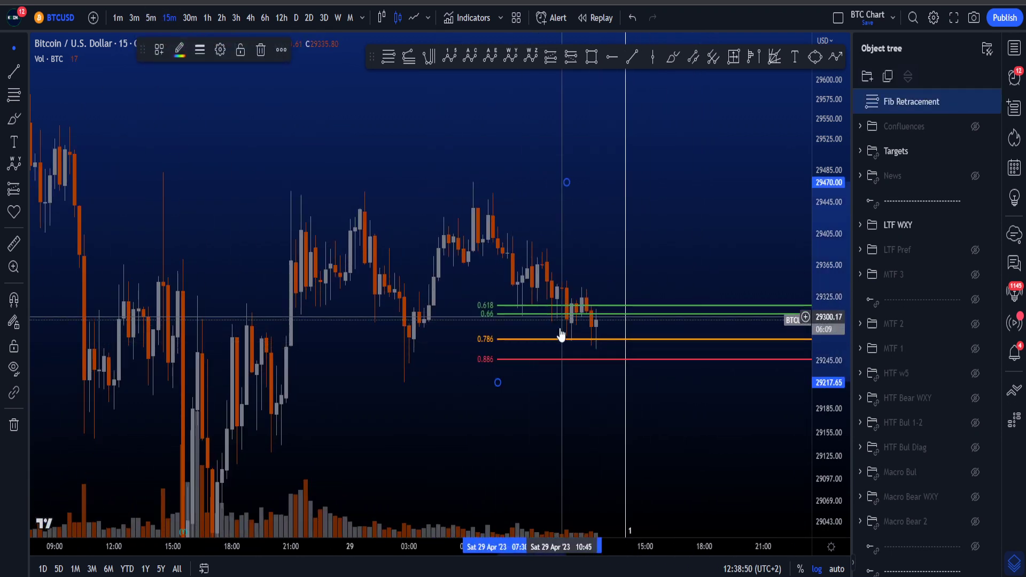
left_click_drag(595, 405, 555, 410)
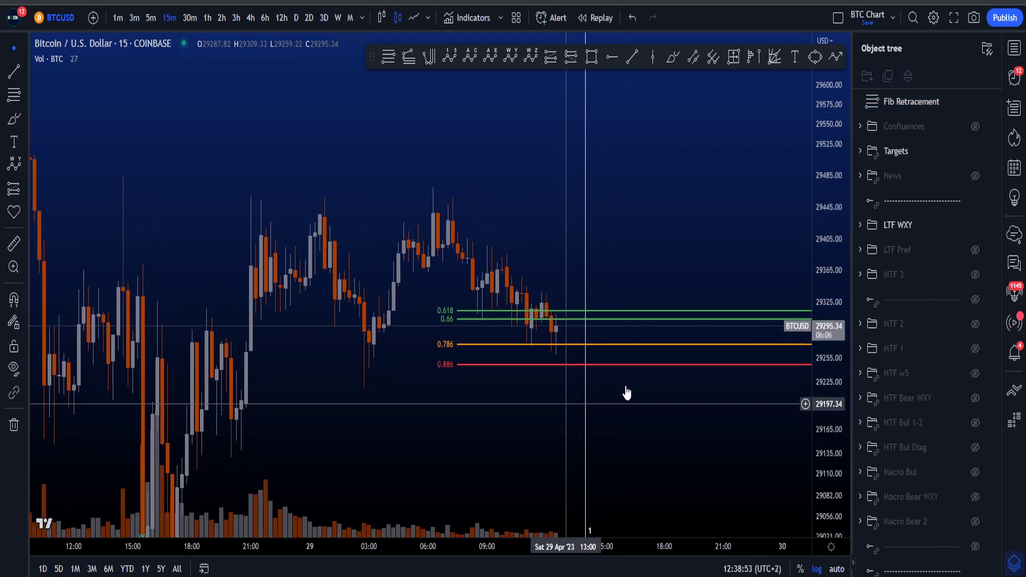
- Brush two marks along the latest decline between the 11:00 and 12:00 highs, undoing each mark
left_click(672, 57)
left_click_drag(517, 278, 541, 298)
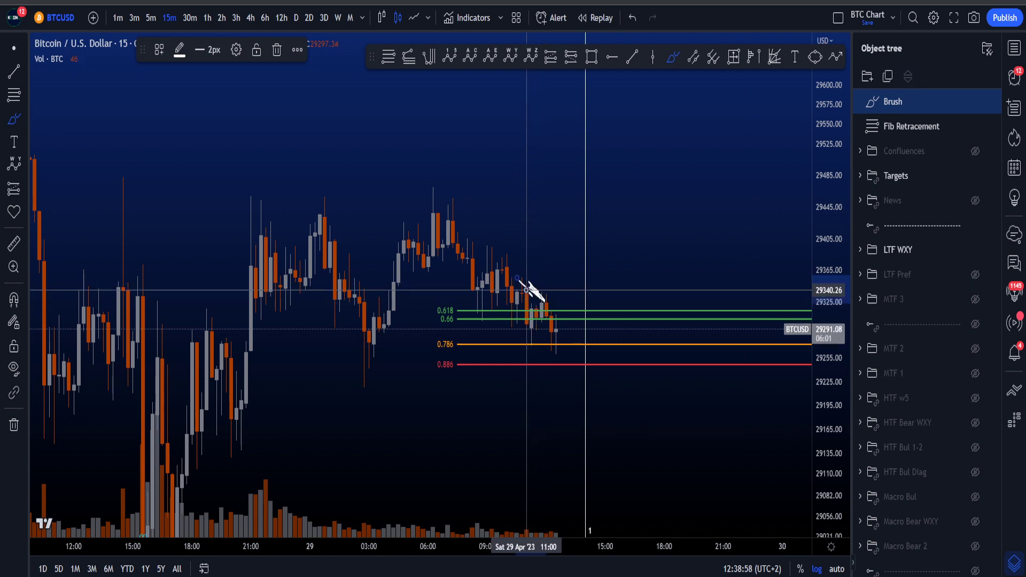
key("ctrl+z")
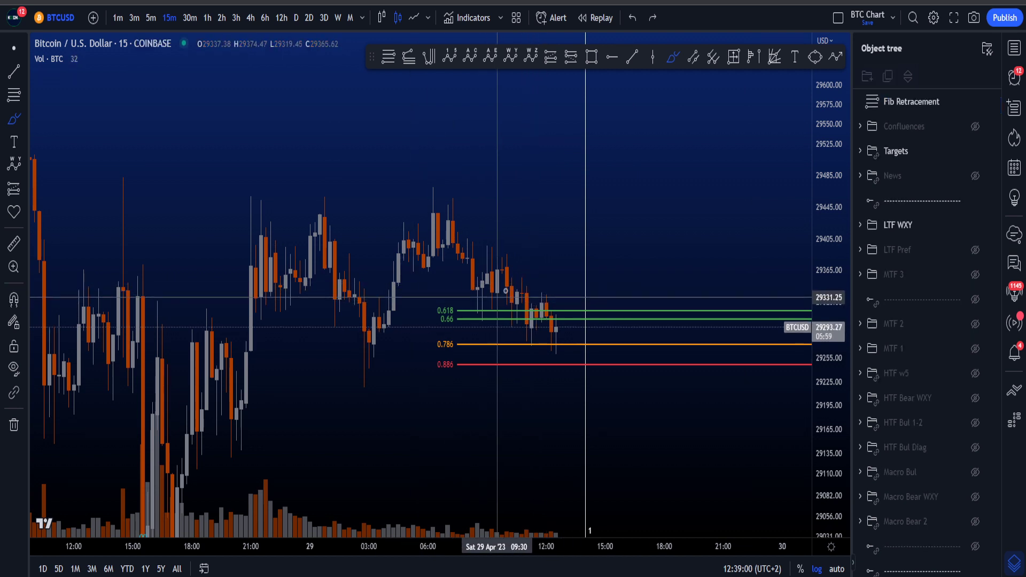
mouse_move(517, 267)
left_mouse_down()
mouse_move(555, 312)
mouse_move(541, 297)
left_mouse_up()
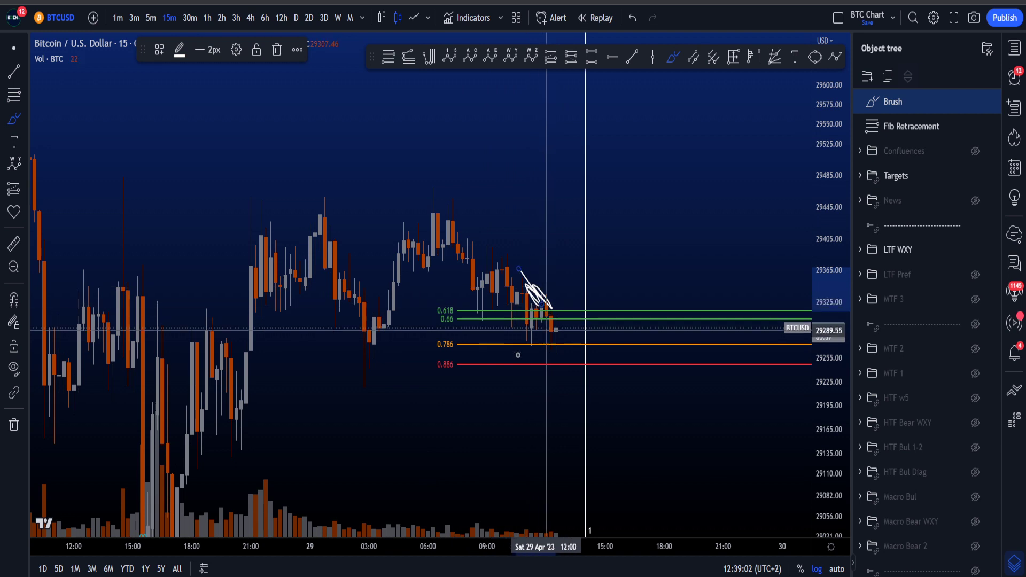
key("ctrl+z")
- Brush a line from the 03:00 low to the latest candles and a mark over the recent lower highs, undoing both
left_click_drag(363, 390, 556, 332)
key("ctrl+z")
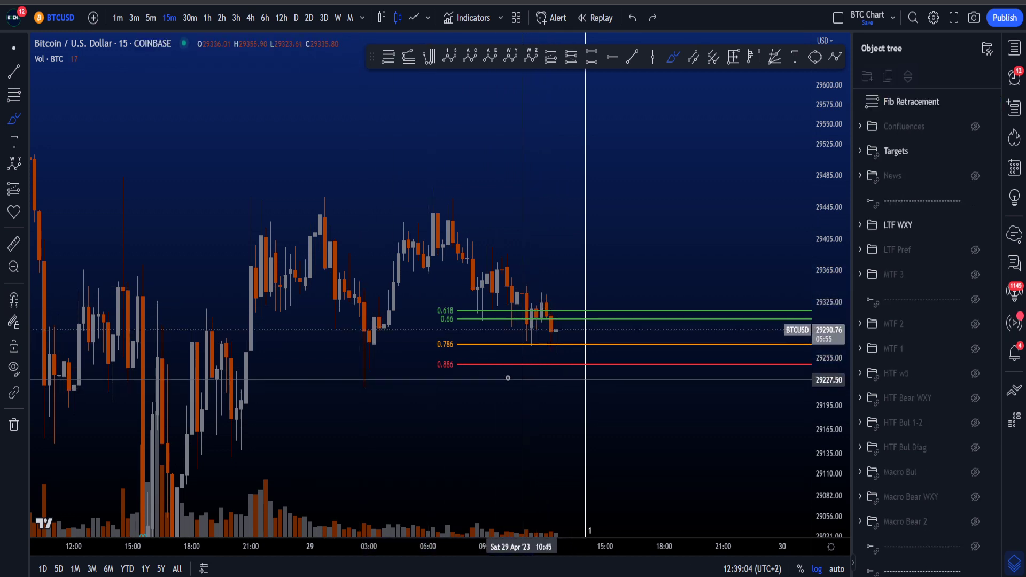
left_click_drag(520, 272, 554, 295)
key("ctrl+z")
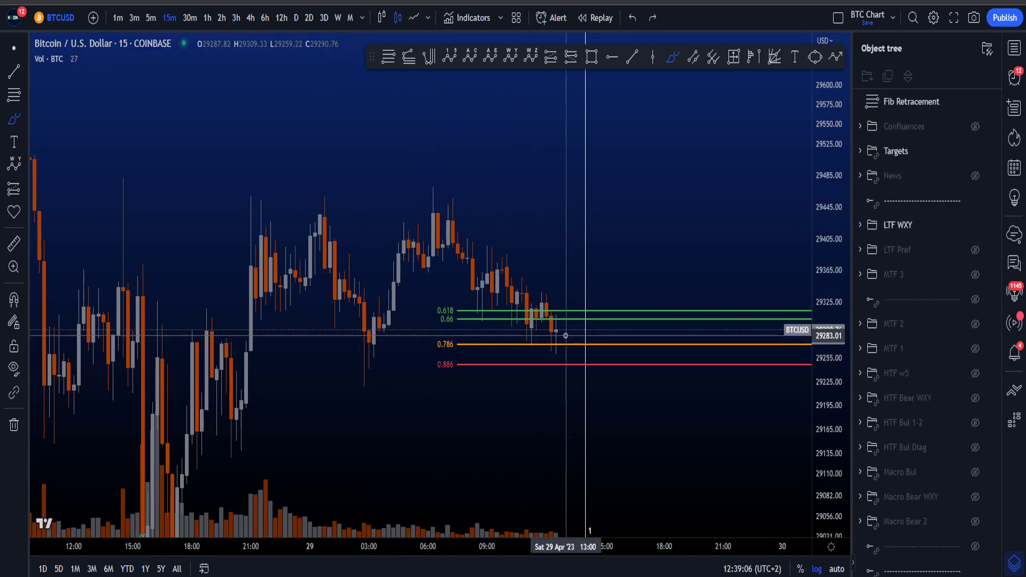
- Brush a path from the 03:00 low up above the recent highs and an arc over the latest highs, undoing both
mouse_move(372, 388)
left_mouse_down()
mouse_move(553, 340)
mouse_move(601, 172)
left_mouse_up()
key("ctrl+z")
key("ctrl+z")
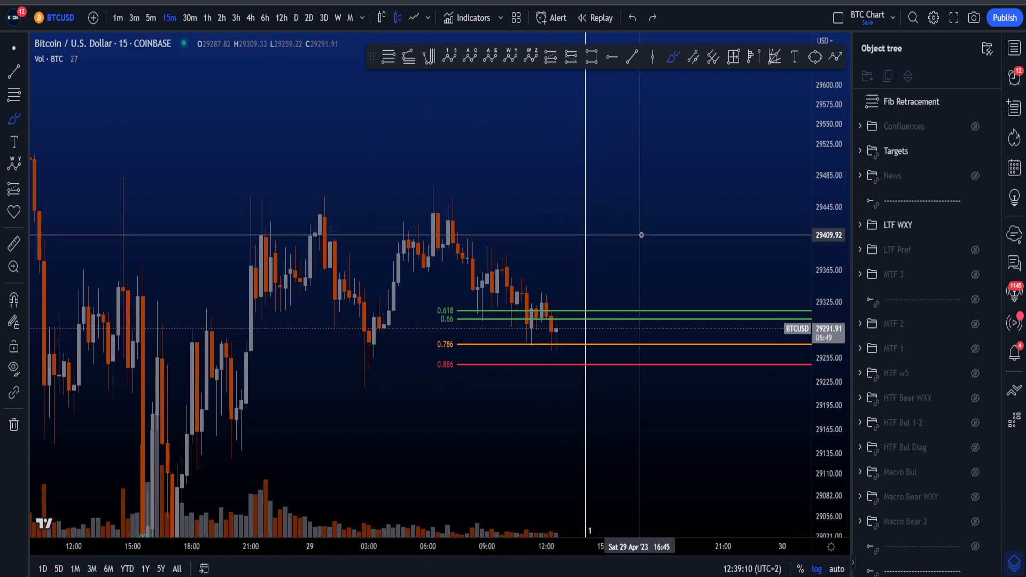
left_click_drag(497, 281, 556, 313)
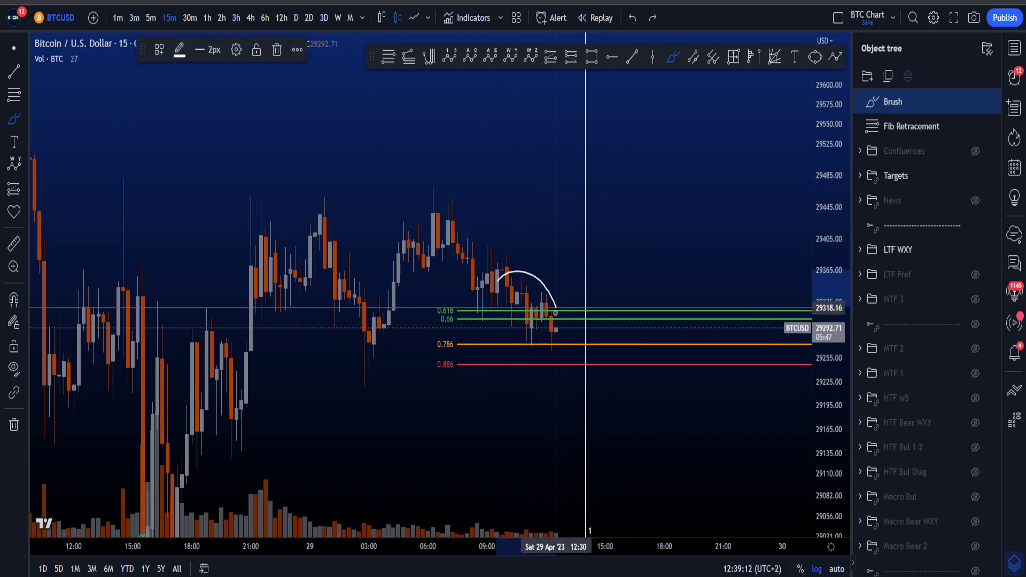
key("ctrl+z")
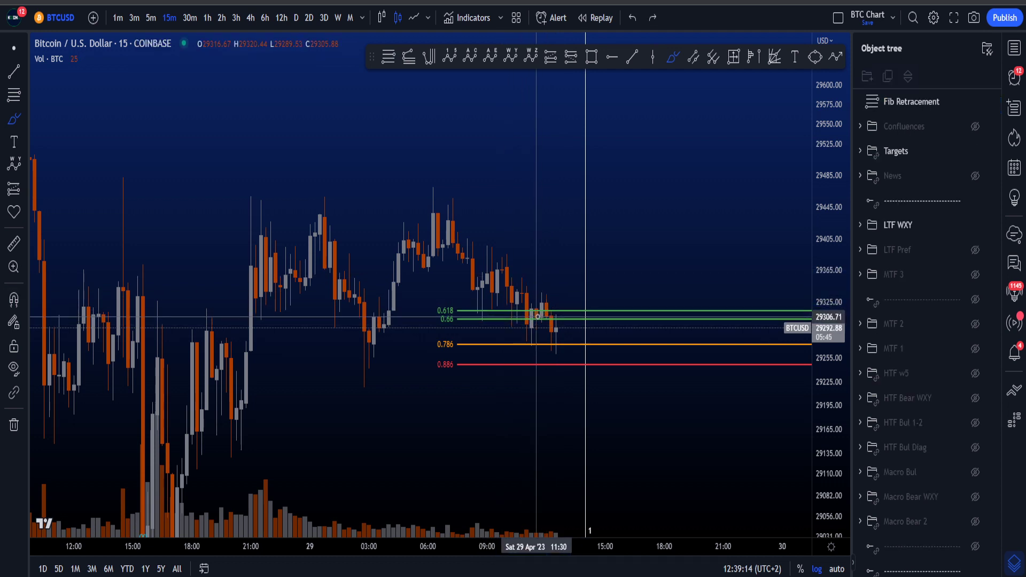
- On a wider price and time range, brush two marks from beneath the 27 Apr low to the circled X low, undoing each
scroll(759, 398, "down", 5)
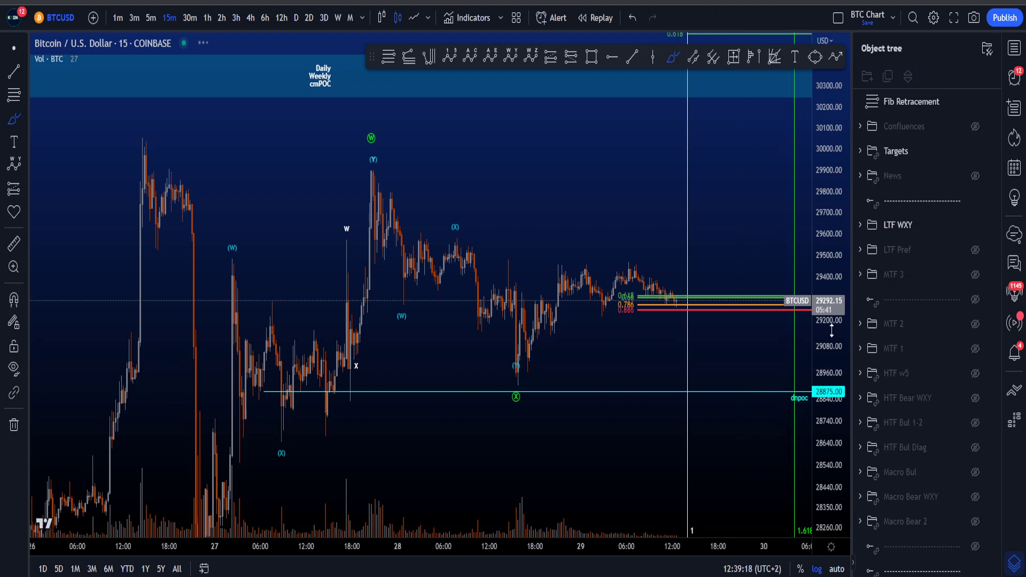
left_click_drag(831, 332, 828, 444)
scroll(753, 431, "up", 3)
scroll(826, 355, "down", 2)
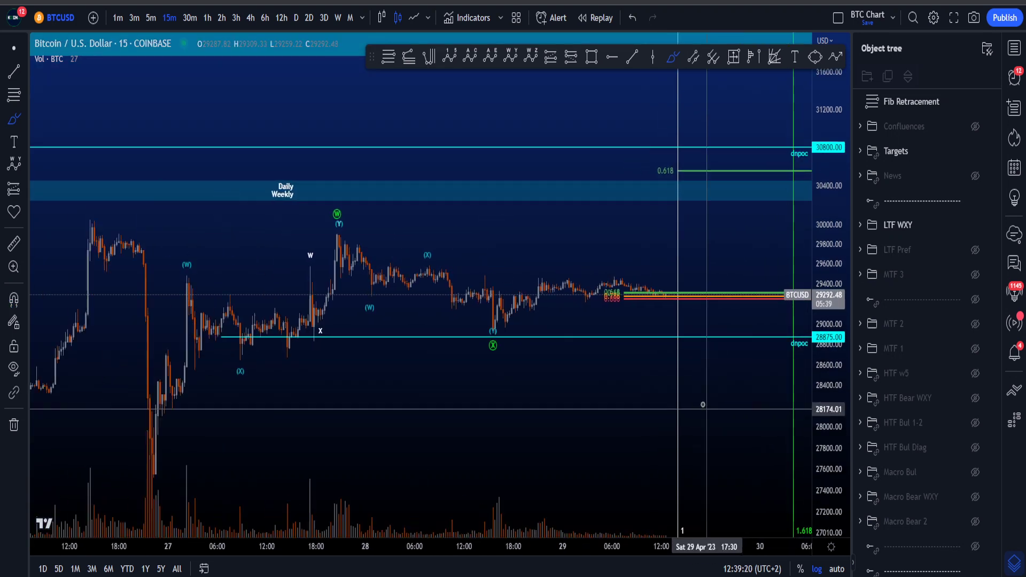
mouse_move(228, 462)
left_mouse_down()
mouse_move(225, 503)
mouse_move(232, 467)
mouse_move(687, 338)
mouse_move(527, 342)
left_mouse_up()
key("ctrl+z")
mouse_move(249, 453)
left_mouse_down()
mouse_move(231, 480)
mouse_move(527, 350)
mouse_move(519, 345)
left_mouse_up()
key("ctrl+z")
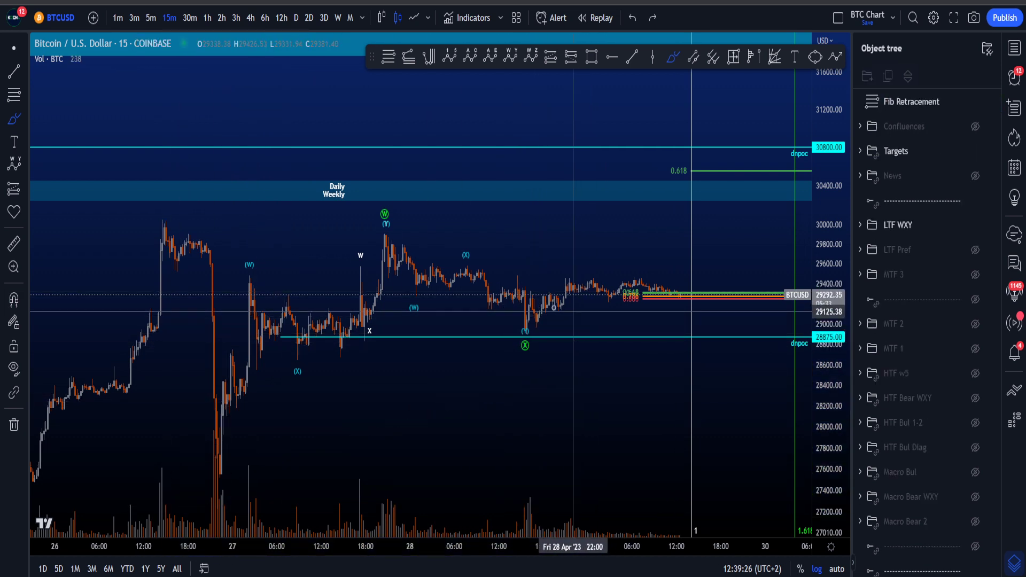
- Brush a rise from the circled X low, a mark at the circled W high and a drop from the current price, undoing each
left_click_drag(529, 299, 591, 218)
key("ctrl+z")
left_click_drag(398, 234, 419, 236)
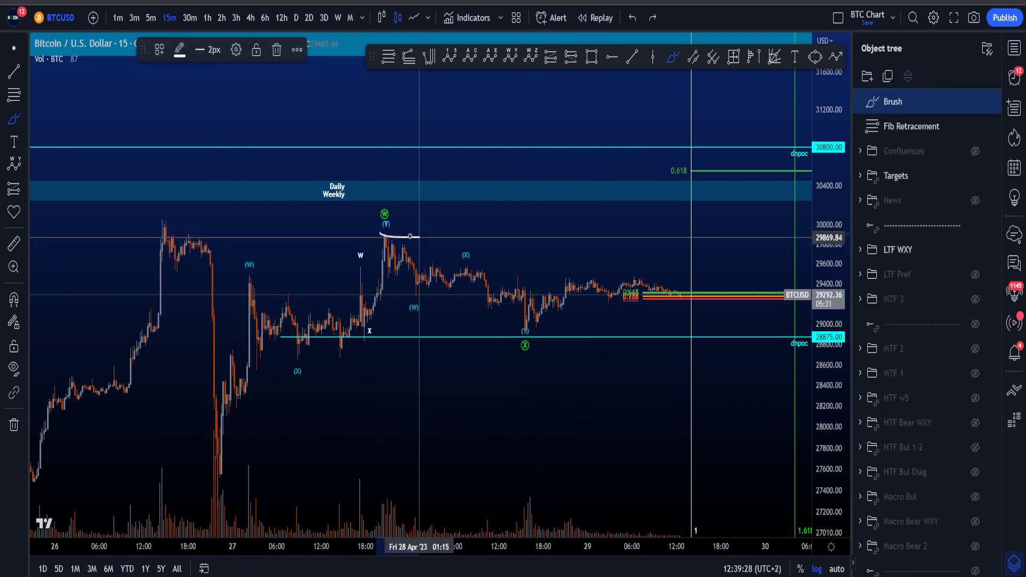
key("ctrl+z")
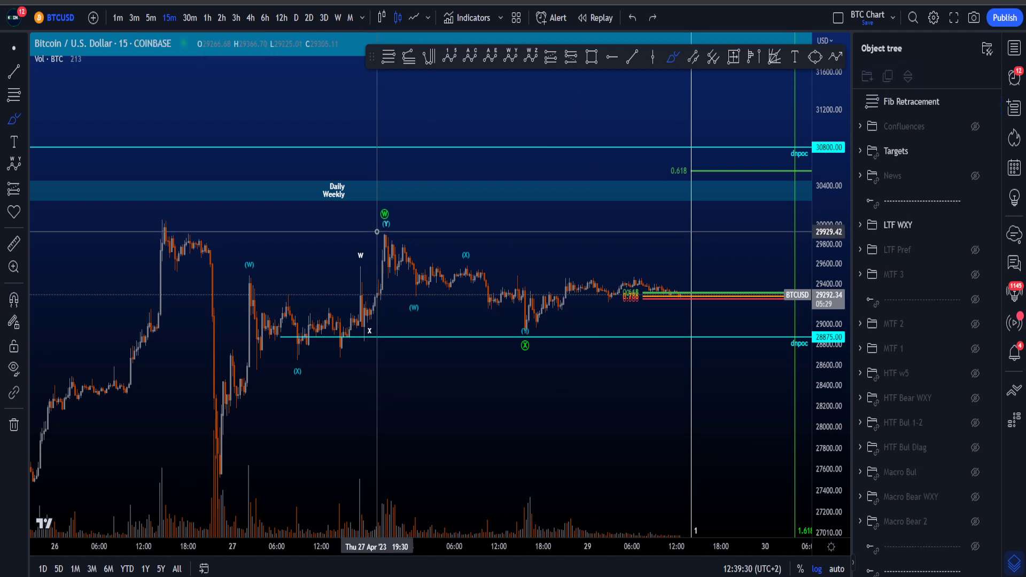
mouse_move(674, 293)
left_mouse_down()
mouse_move(693, 357)
mouse_move(726, 394)
mouse_move(726, 424)
left_mouse_up()
key("ctrl+z")
- Brush a path from the 27 Apr low through a circled area near 28200 up to the 0.618 target, and undo it
left_click_drag(831, 348, 823, 422)
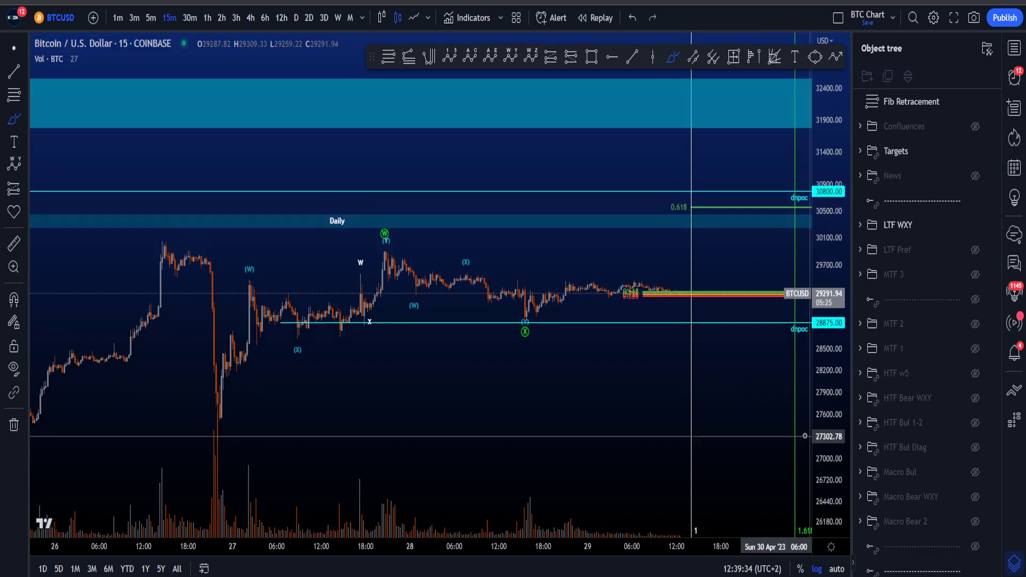
mouse_move(221, 445)
left_mouse_down()
mouse_move(698, 389)
mouse_move(702, 360)
mouse_move(689, 374)
mouse_move(710, 372)
mouse_move(764, 210)
left_mouse_up()
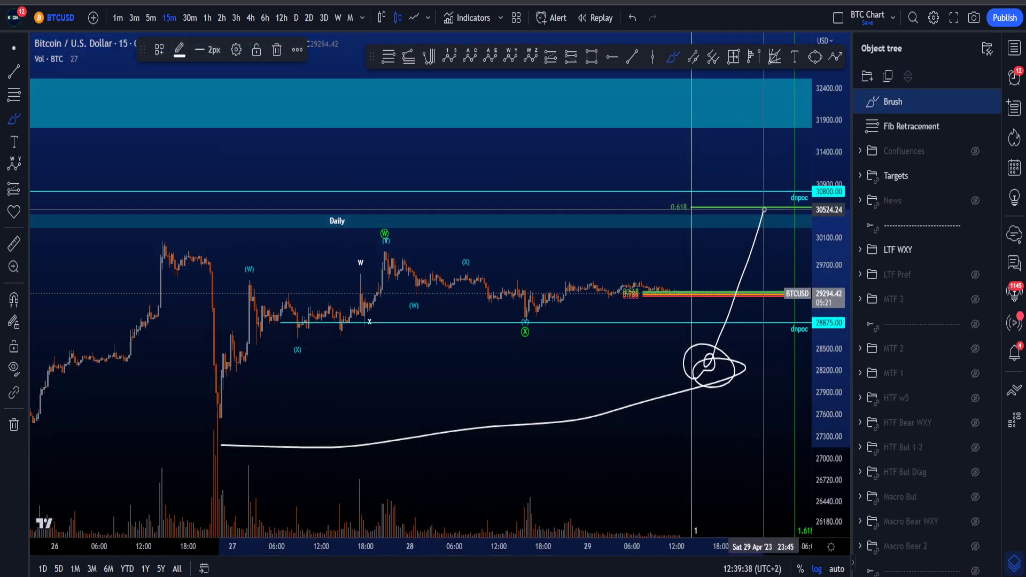
key("ctrl+z")
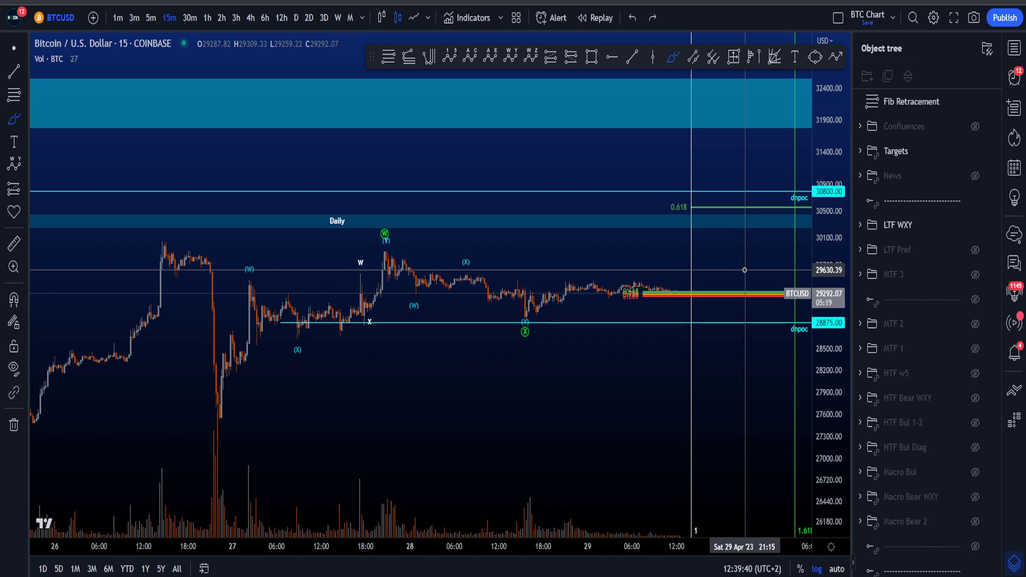
- Brush marks from the 25 Apr base and an up-down-up zigzag from the 27 Apr low toward 30084, undoing every mark
left_click_drag(826, 342, 817, 281)
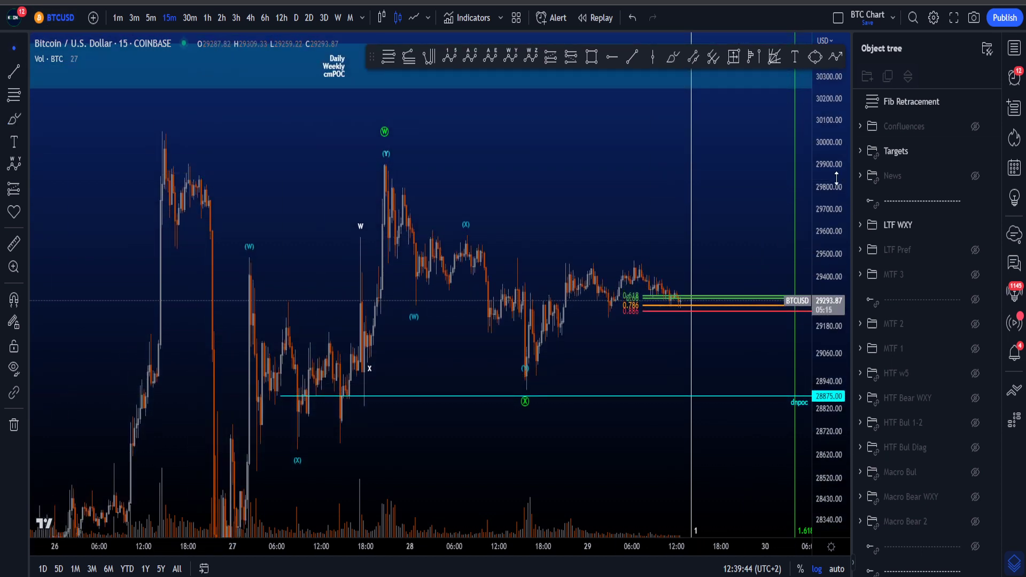
left_click_drag(837, 178, 831, 510)
scroll(687, 347, "down", 4)
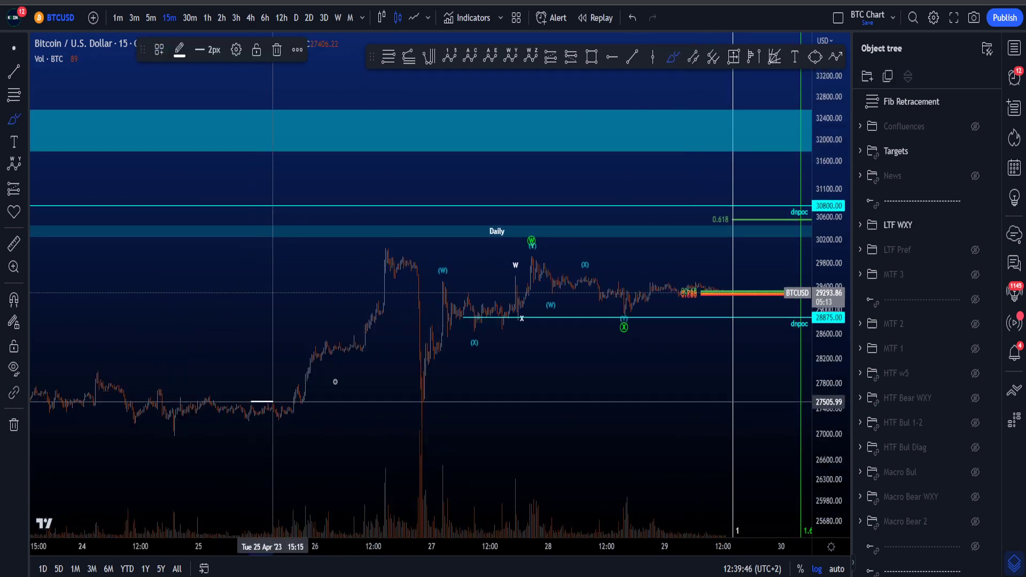
mouse_move(270, 408)
left_mouse_down()
mouse_move(446, 275)
mouse_move(274, 419)
mouse_move(419, 229)
mouse_move(419, 396)
mouse_move(572, 241)
left_mouse_up()
key("ctrl+z")
key("ctrl+z")
key("ctrl+z")
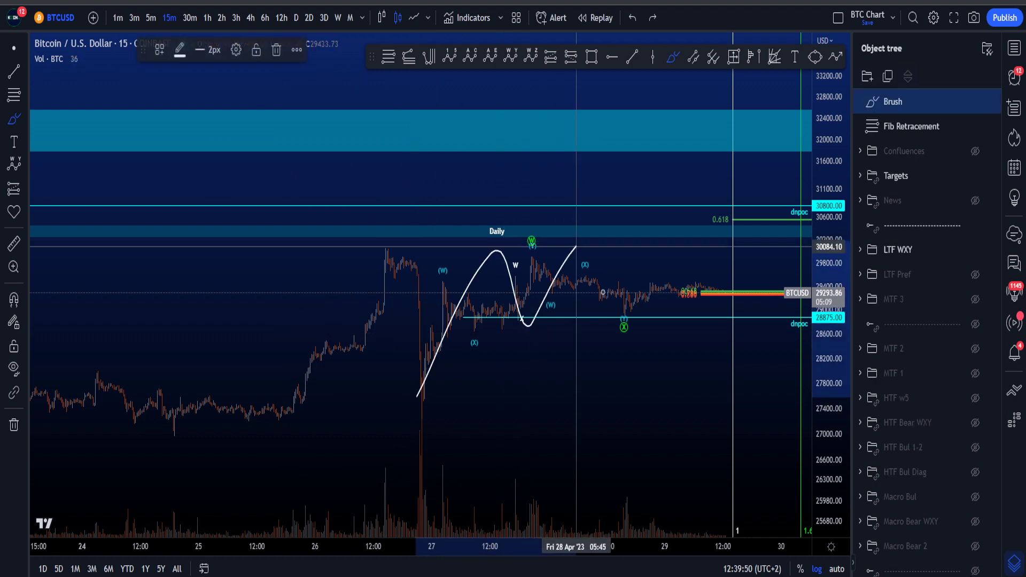
key("ctrl+z")
- Set the BTCUSD chart to the 30m timeframe with the LTF WXY count and its Y target in view
left_click_drag(700, 411, 604, 427)
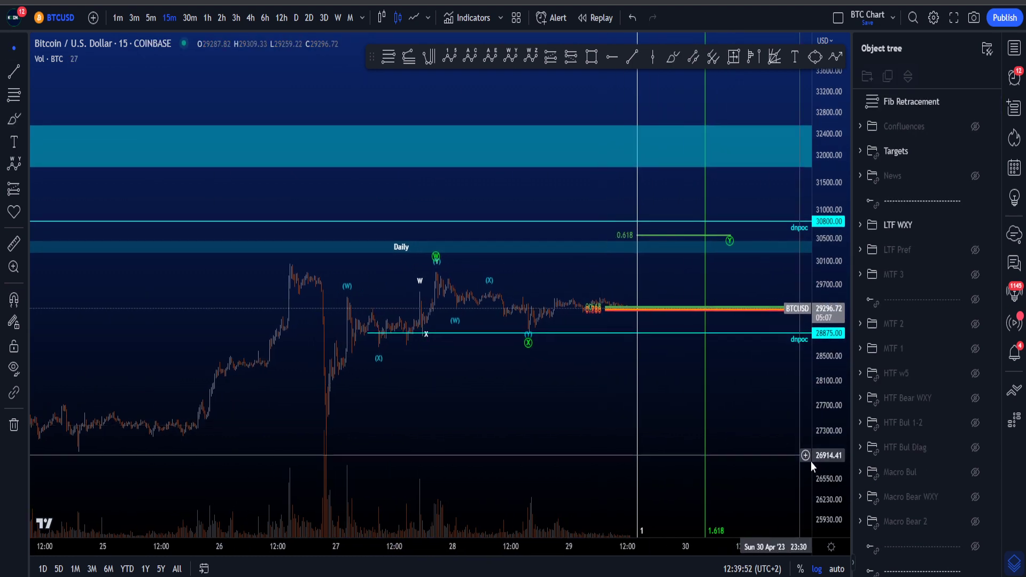
left_click_drag(825, 468, 826, 279)
scroll(672, 424, "up", 6)
left_click_drag(672, 437, 667, 418)
left_click(190, 18)
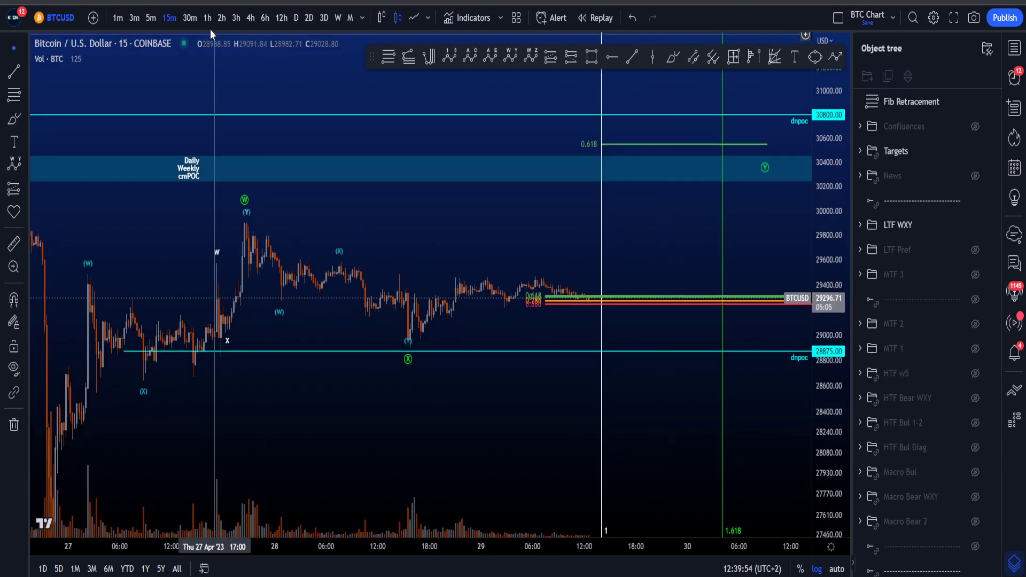
scroll(730, 434, "up", 2)
scroll(623, 383, "up", 3)
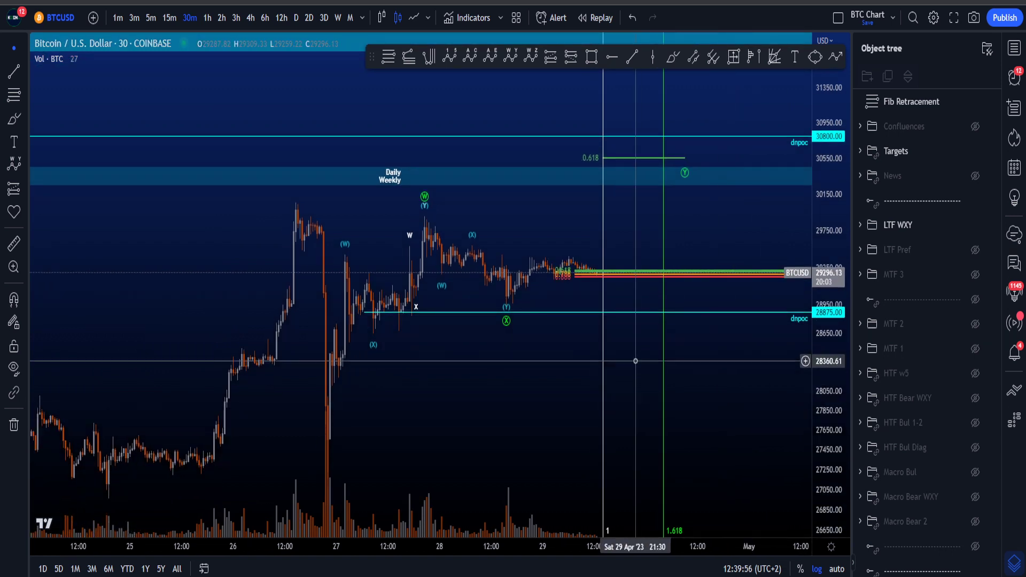
scroll(623, 384, "down", 4)
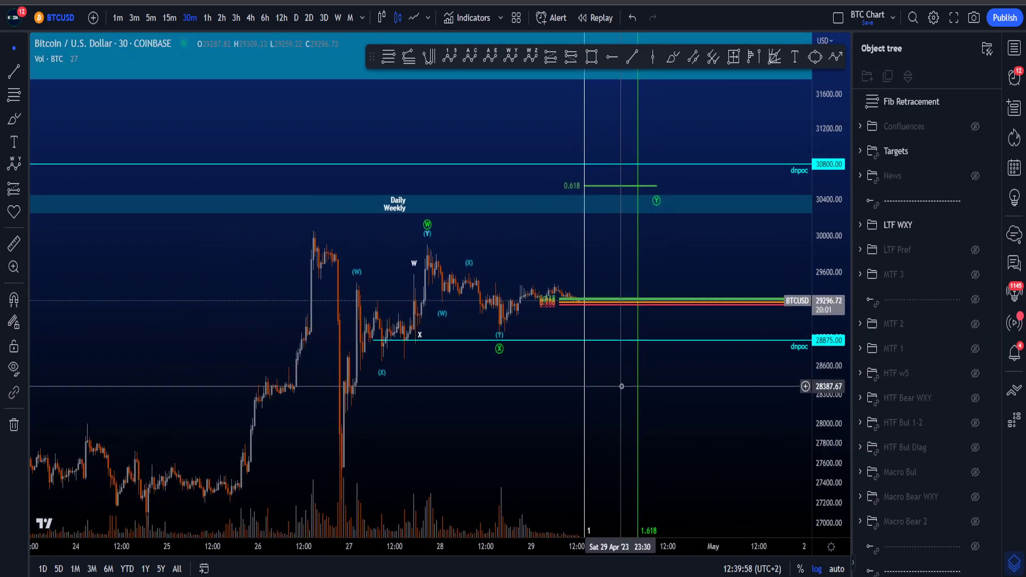
- Hide the LTF WXY drawing group and delete the Fib Retracement from the chart
left_click(975, 225)
left_click(976, 274)
left_click(975, 275)
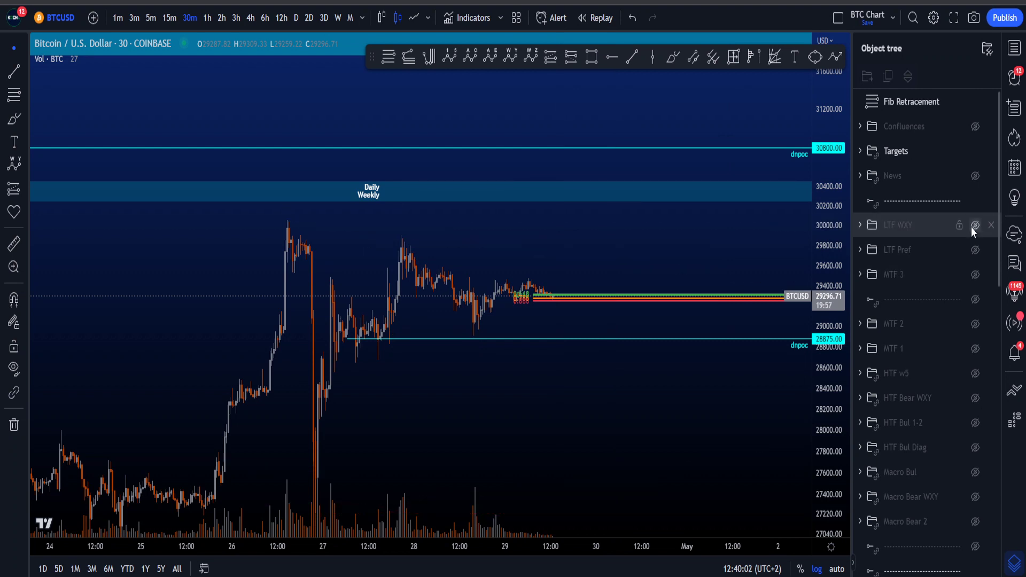
left_click(975, 225)
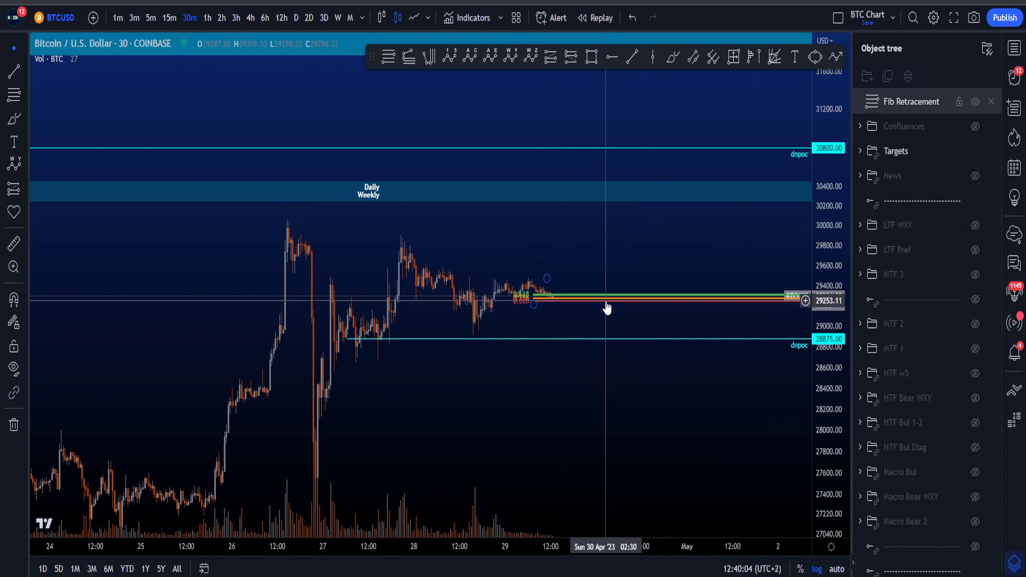
key("Delete")
- Show the MTF 3 drawing group with the A-B-C-D-E triangle on the BTCUSD chart
left_click_drag(741, 437, 710, 423)
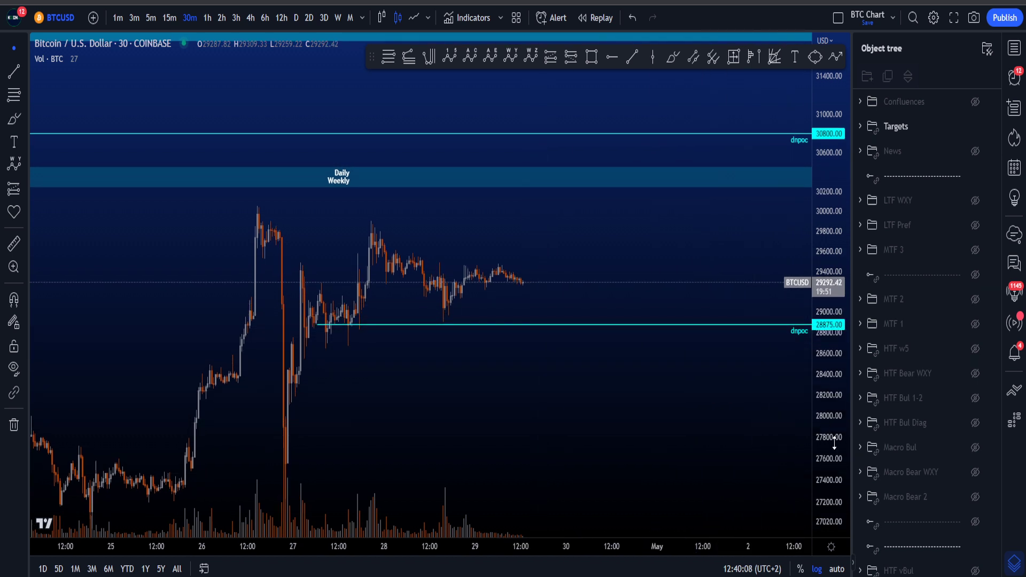
left_click_drag(833, 447, 832, 404)
left_click_drag(762, 420, 750, 375)
left_click_drag(816, 346, 816, 410)
left_click_drag(697, 369, 694, 342)
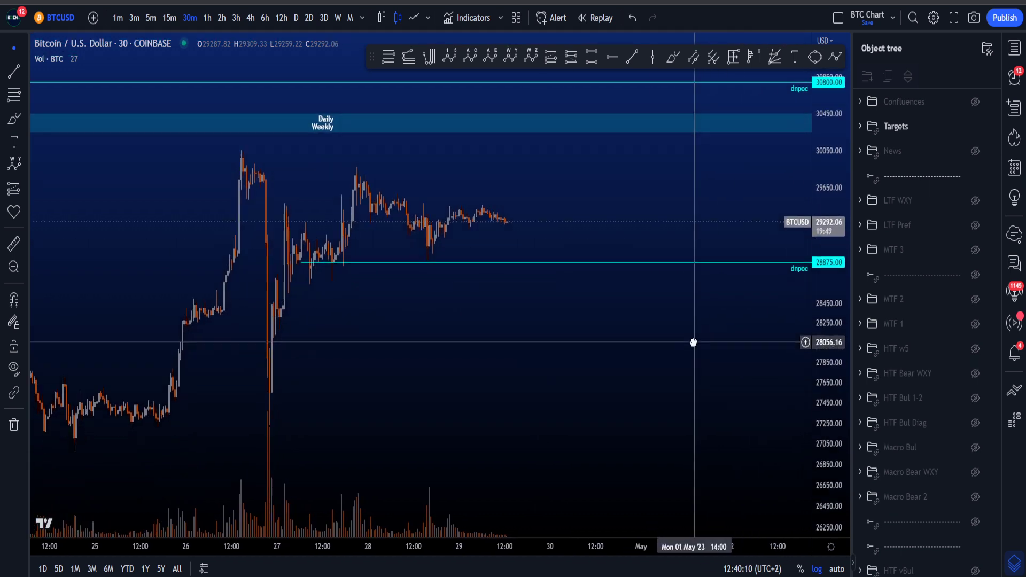
left_click(976, 251)
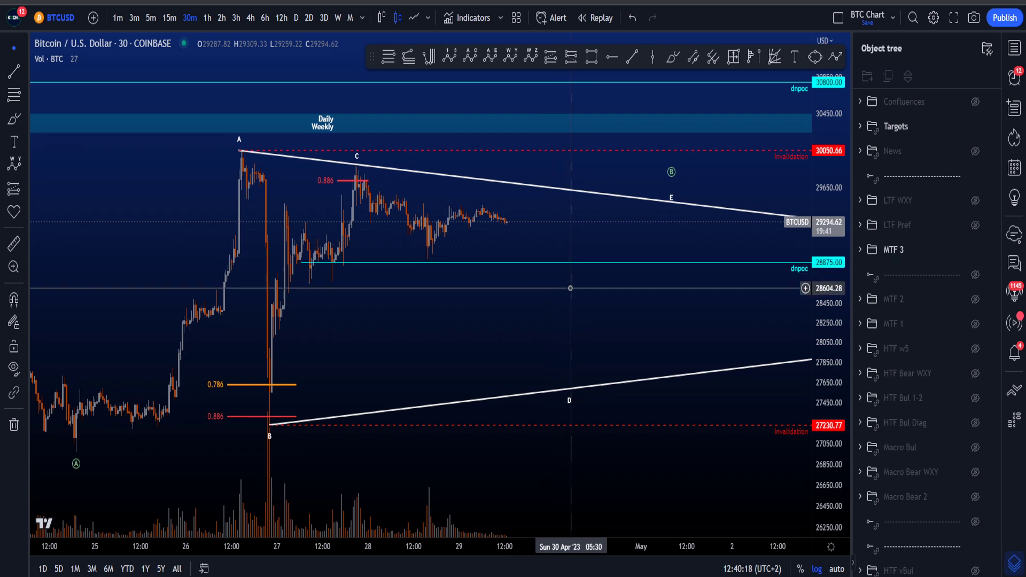
- Brush a loop around the price action following wave B and a mark near the 28875 dnpoc line, undoing both
left_click_drag(568, 286, 576, 317)
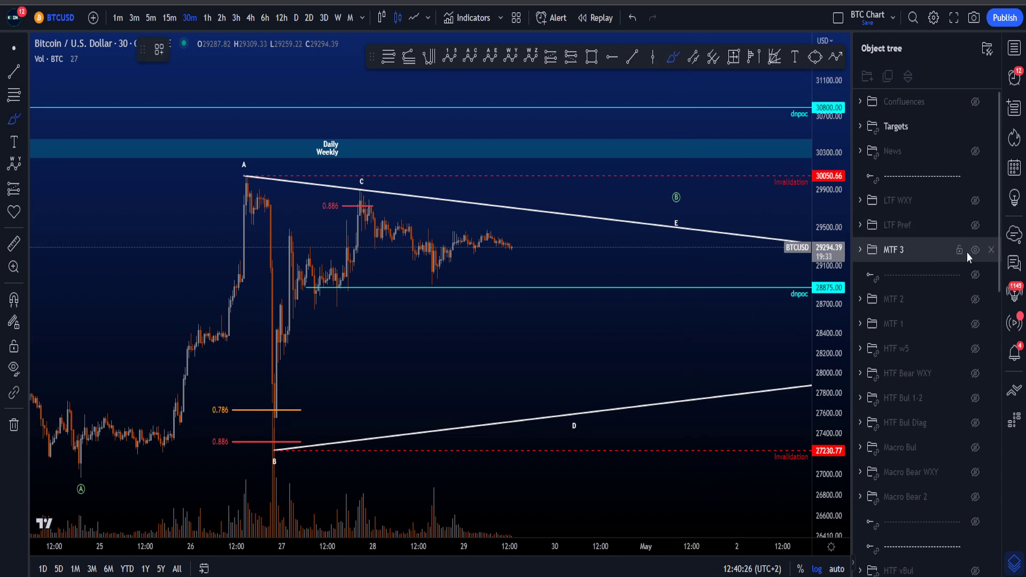
mouse_move(534, 239)
left_mouse_down()
mouse_move(295, 257)
mouse_move(594, 261)
left_mouse_up()
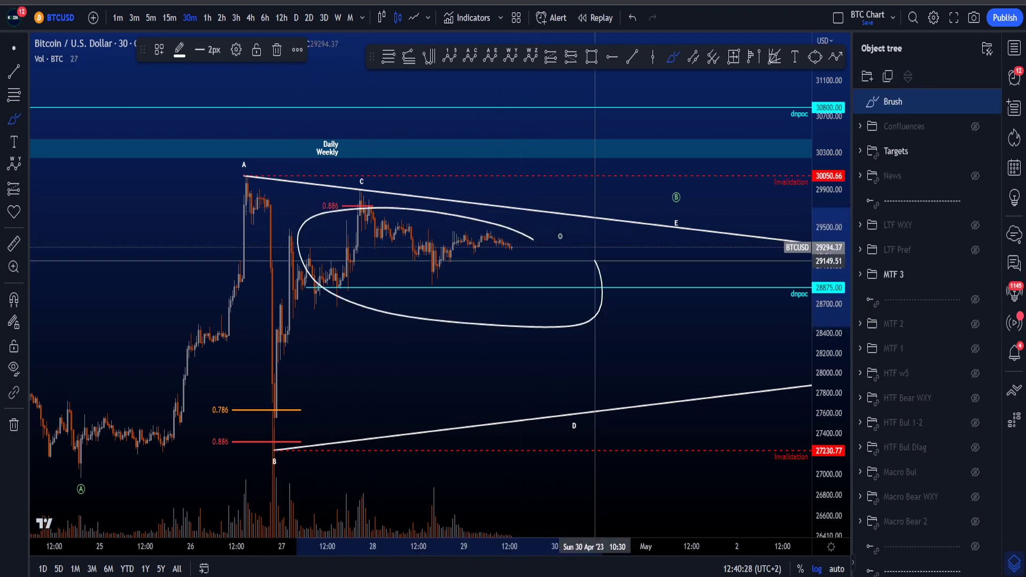
key("ctrl+z")
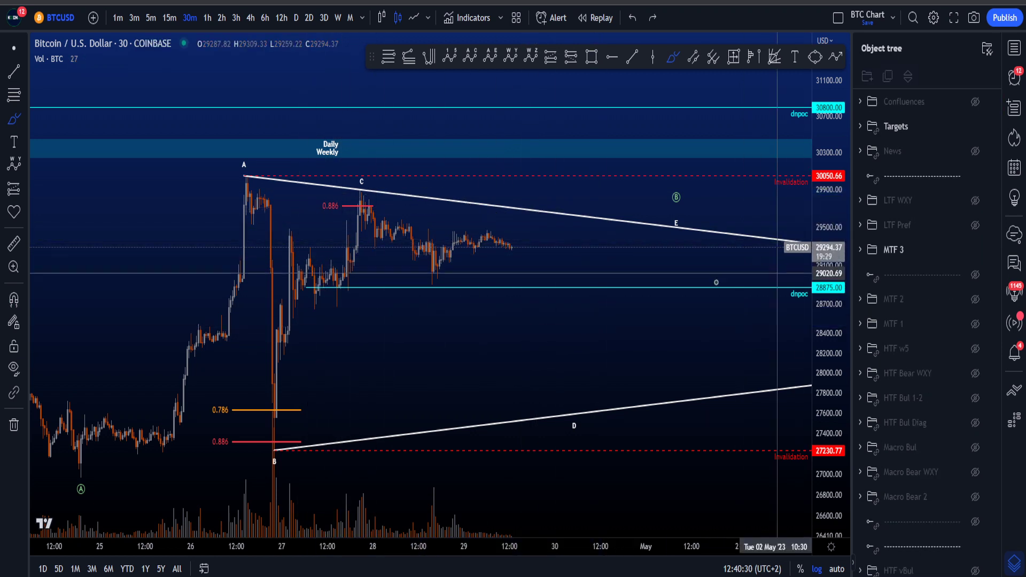
left_click_drag(833, 244, 794, 317)
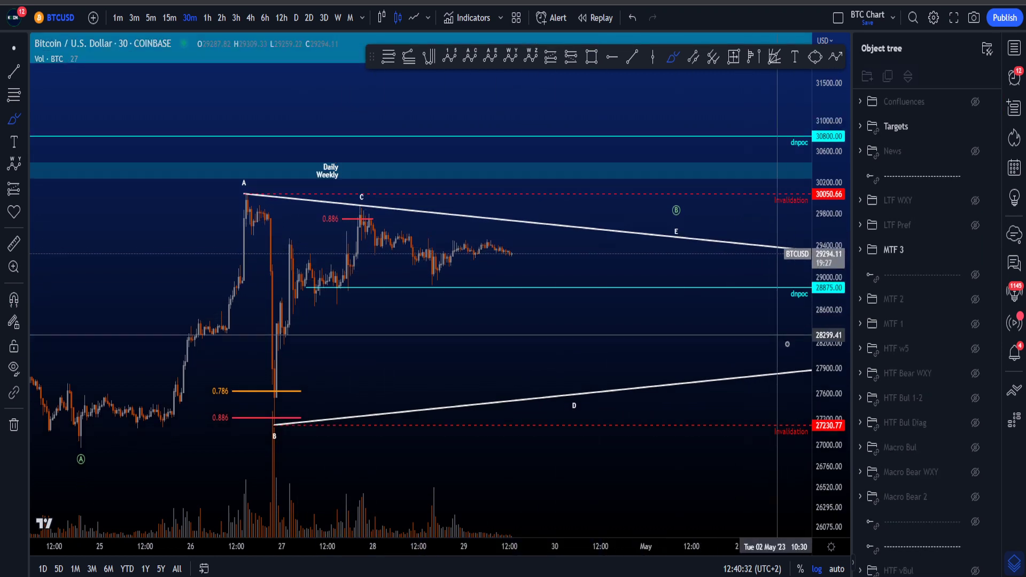
left_click_drag(824, 350, 823, 221)
scroll(460, 293, "up", 2)
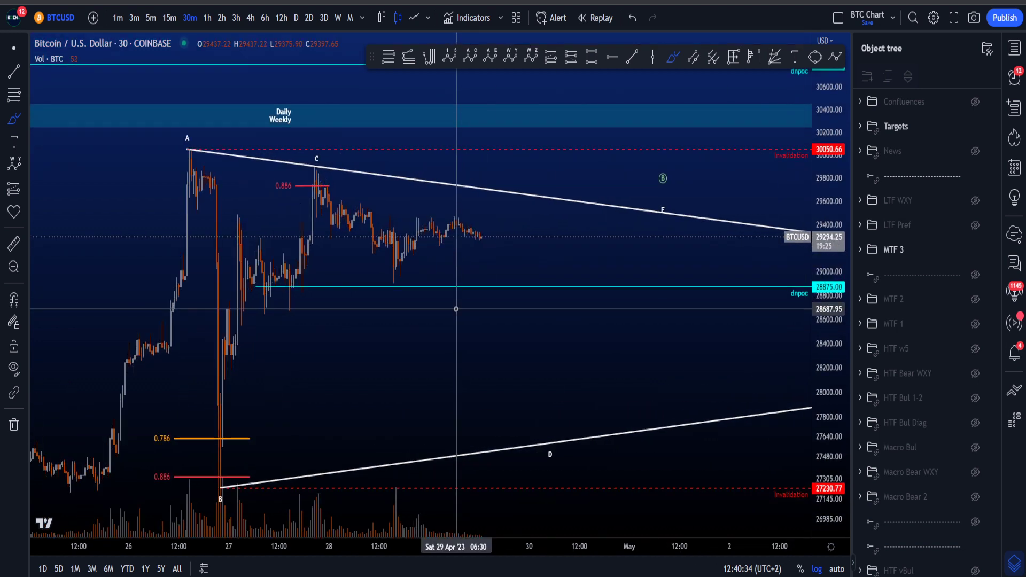
mouse_move(247, 289)
left_mouse_down()
mouse_move(313, 176)
mouse_move(376, 195)
mouse_move(454, 319)
left_mouse_up()
key("ctrl+z")
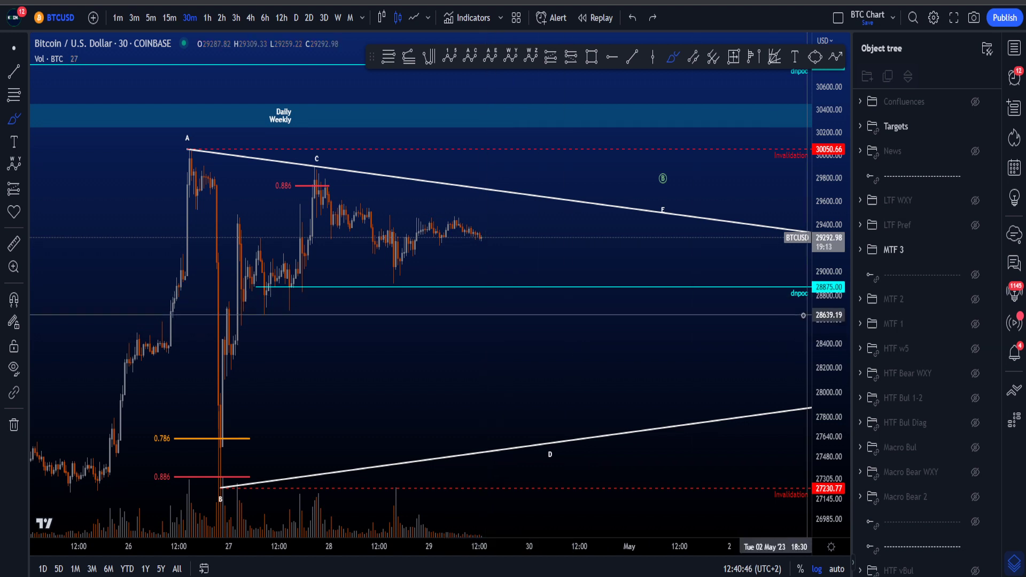
left_click_drag(822, 335, 821, 268)
scroll(549, 237, "up", 3)
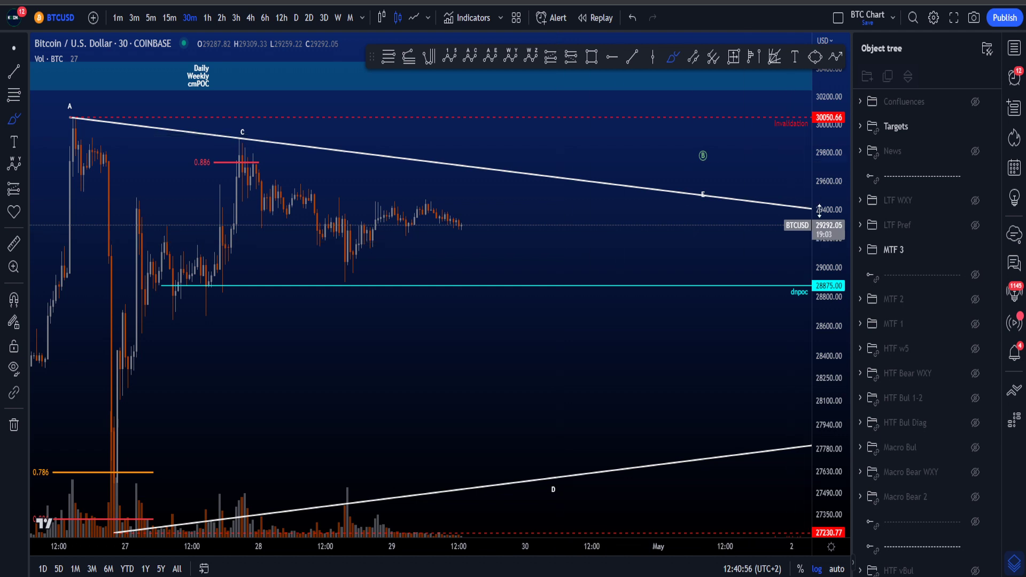
left_click_drag(827, 243, 841, 218)
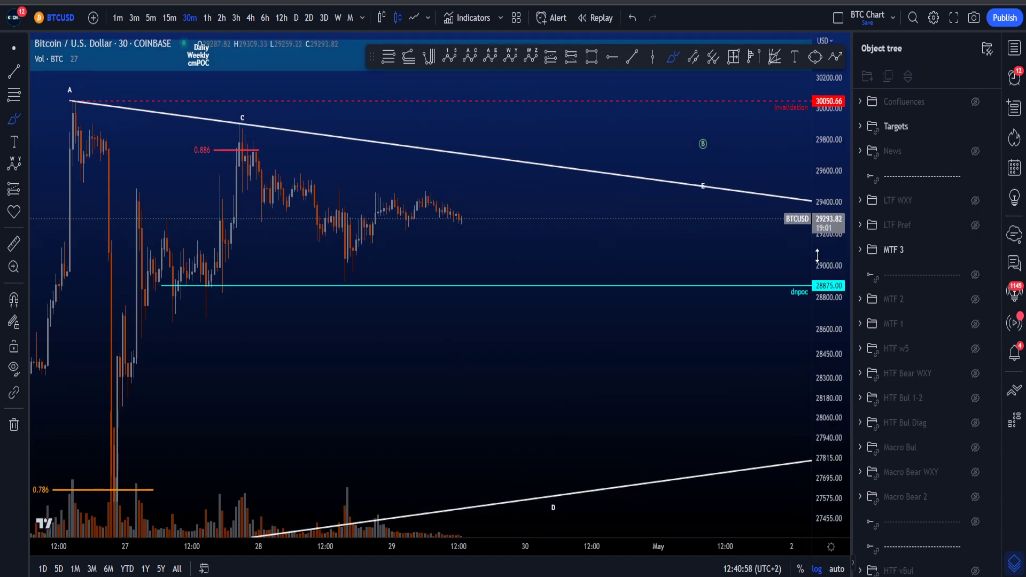